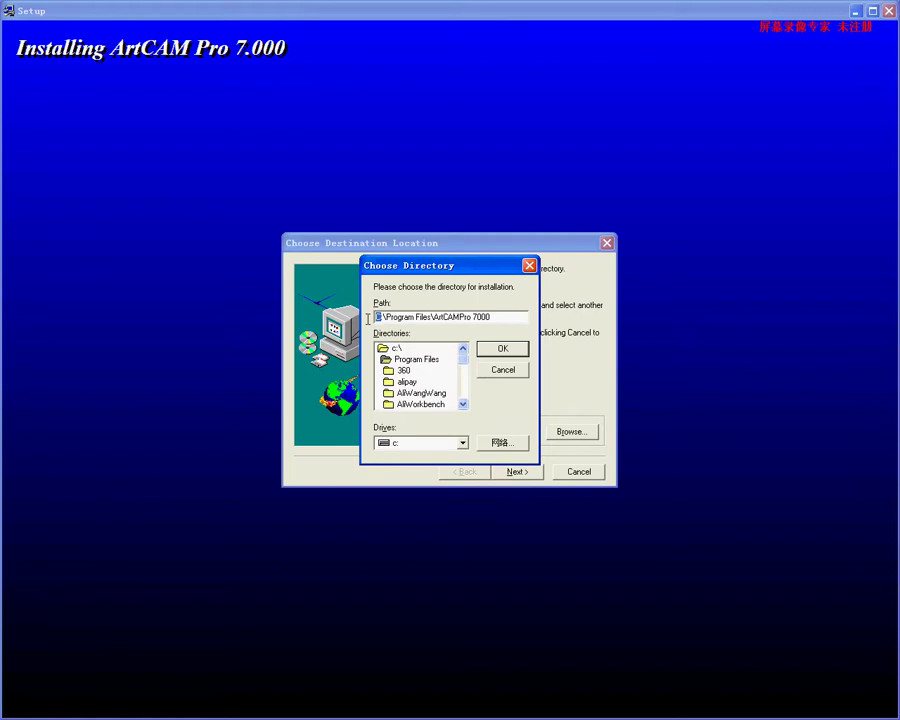
- Set the installation directory to d:\Program Files\ArtCAMPro 7000 and continue the setup
type("d")
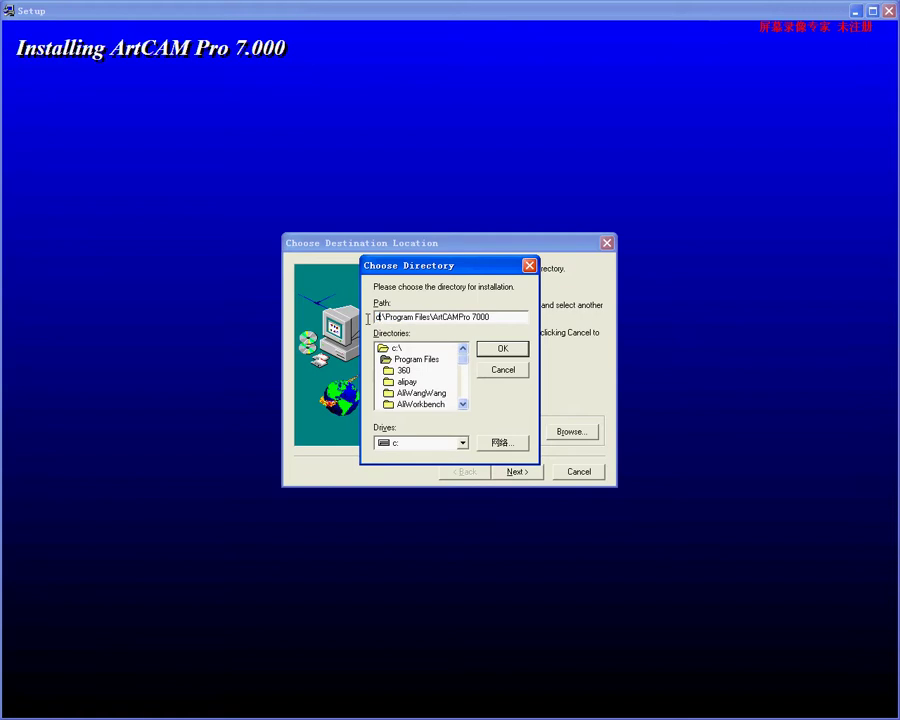
left_click(505, 350)
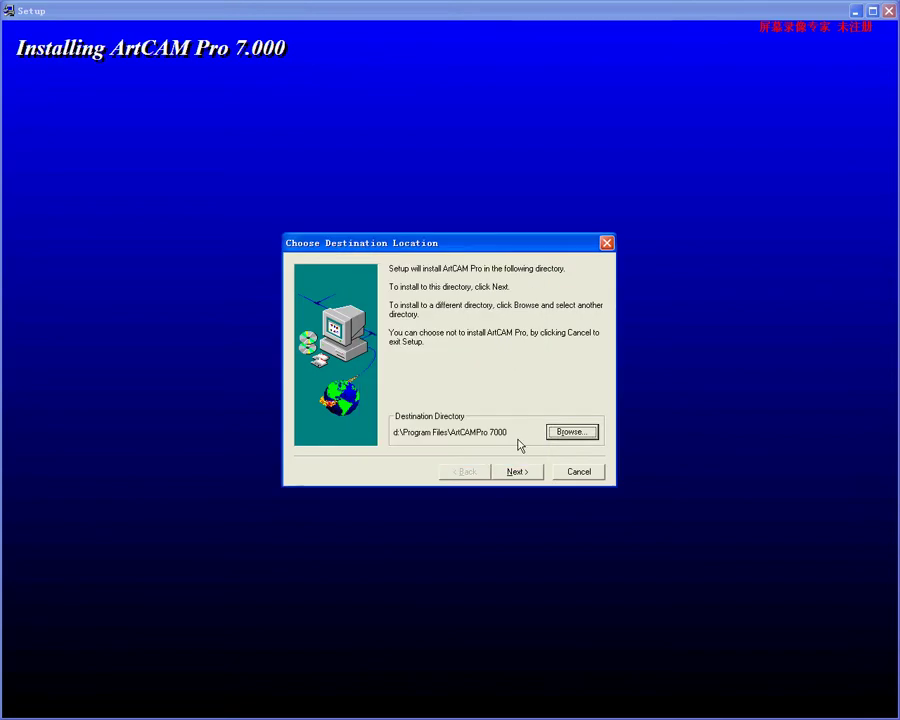
left_click(518, 473)
left_click(519, 474)
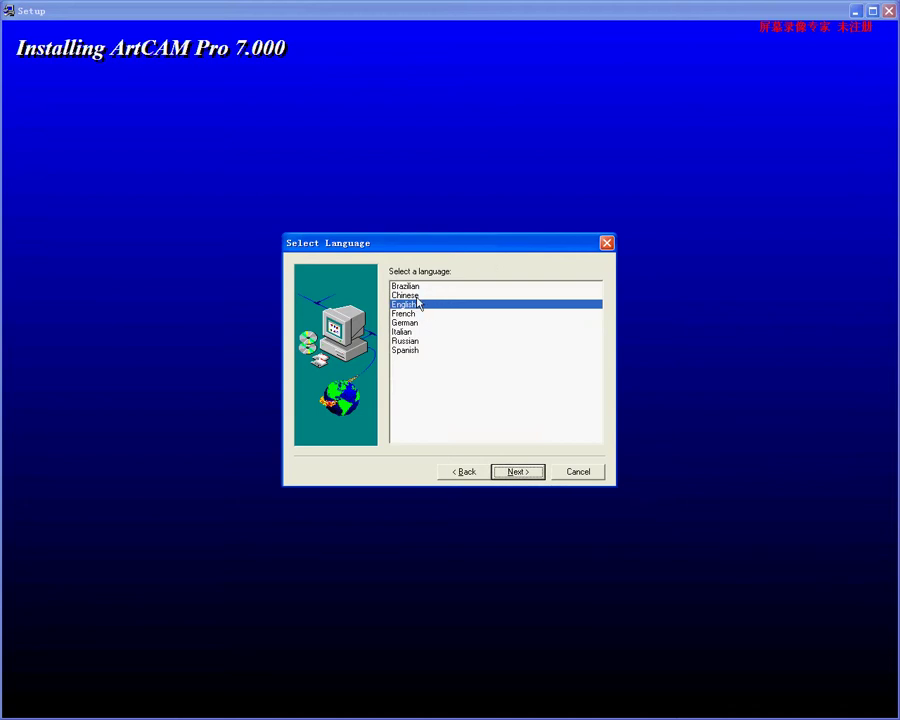
- Choose English as the setup language and accept ArtCAM Pro 7.0 as the program folder
left_click(408, 296)
left_click(406, 304)
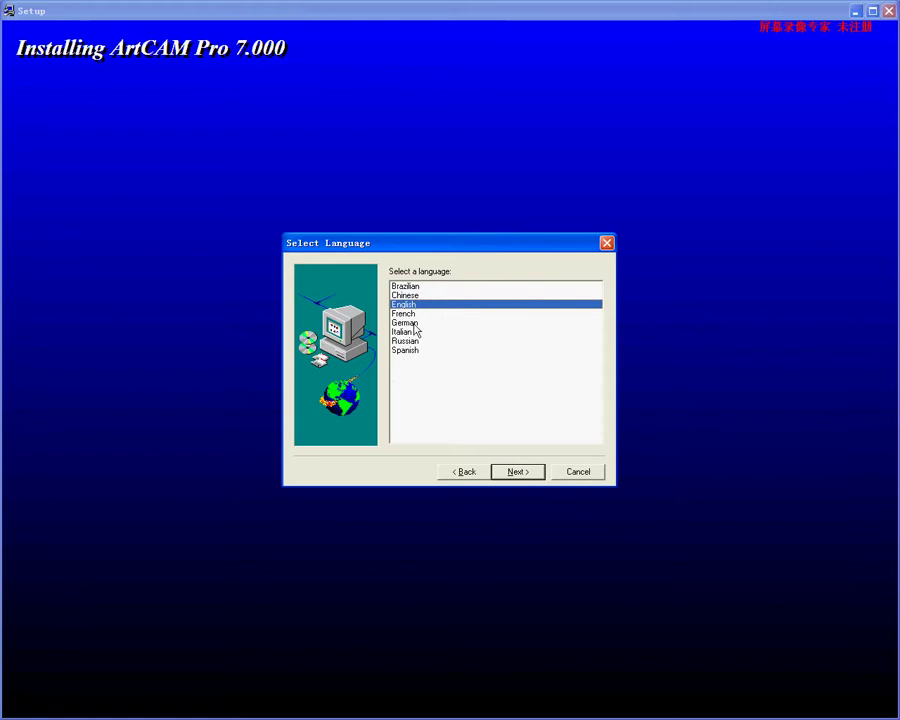
left_click(520, 475)
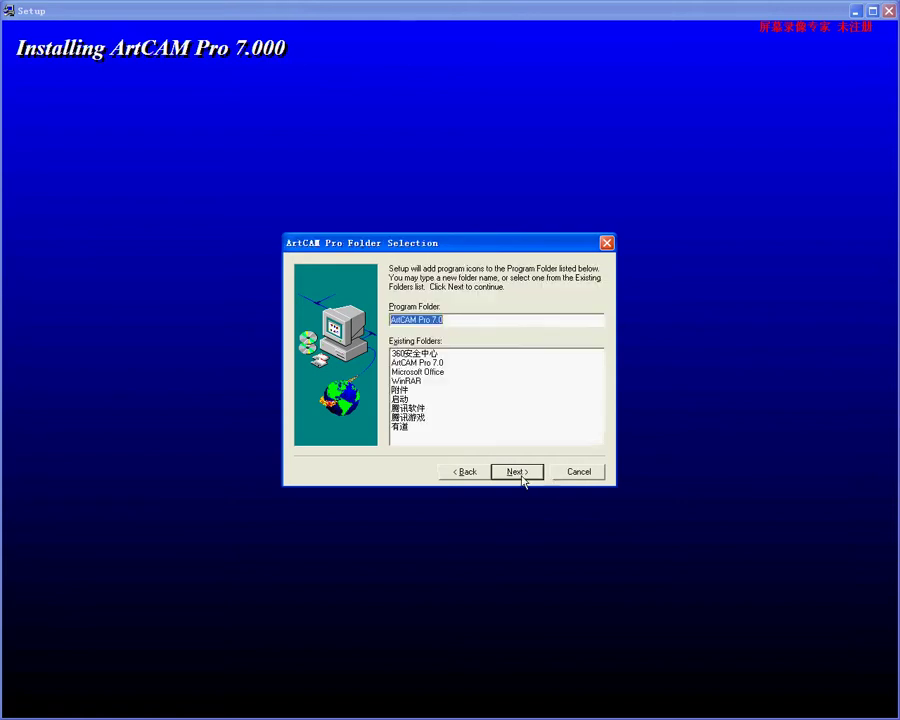
left_click(521, 476)
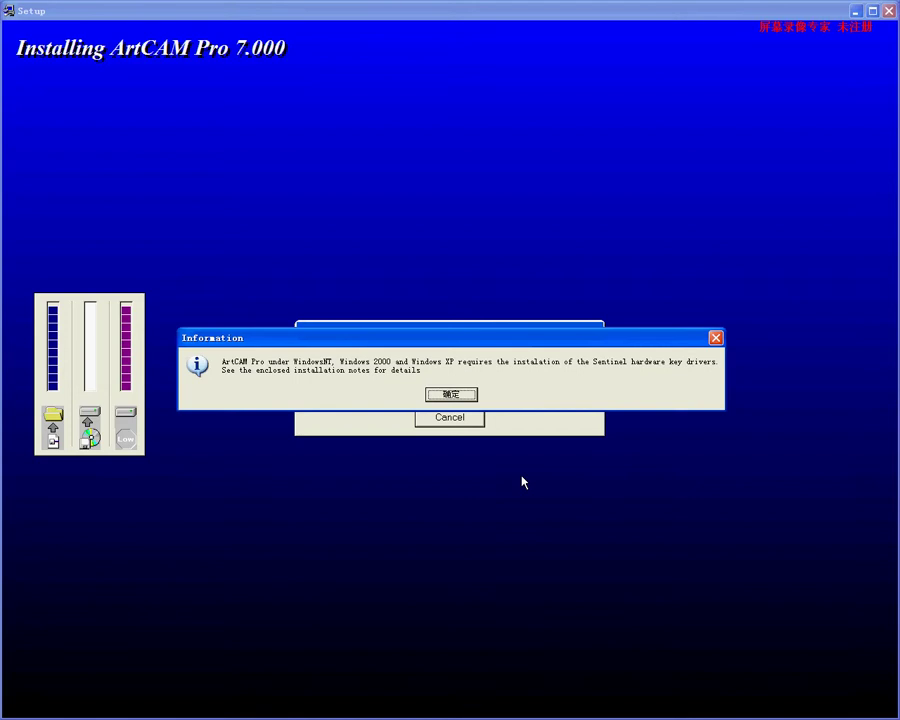
- Finish the setup without viewing the README file, choosing to restart the computer later
left_click(465, 396)
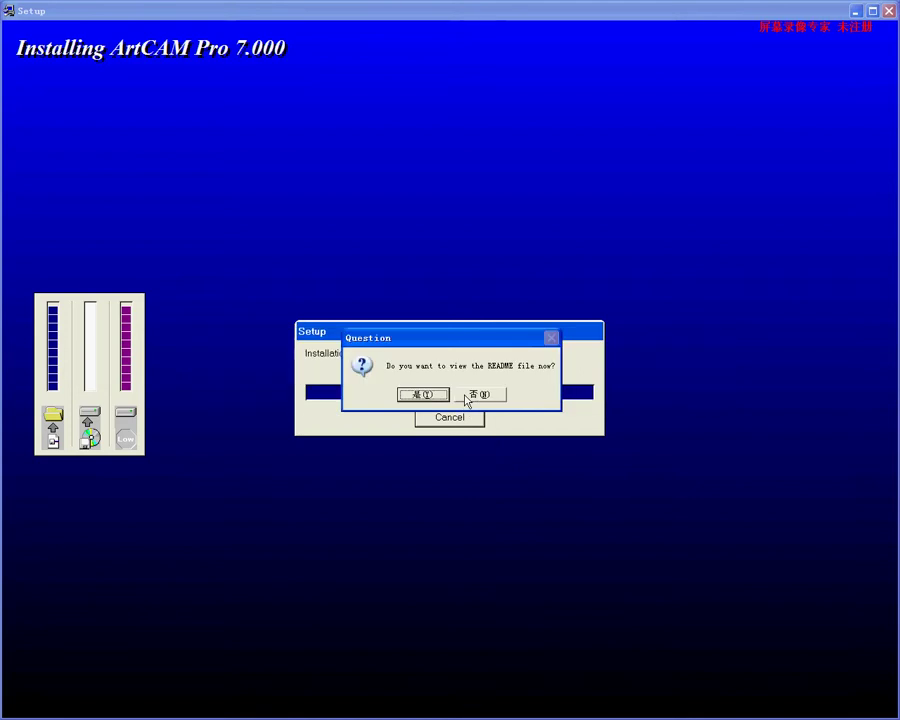
left_click(477, 395)
left_click(418, 398)
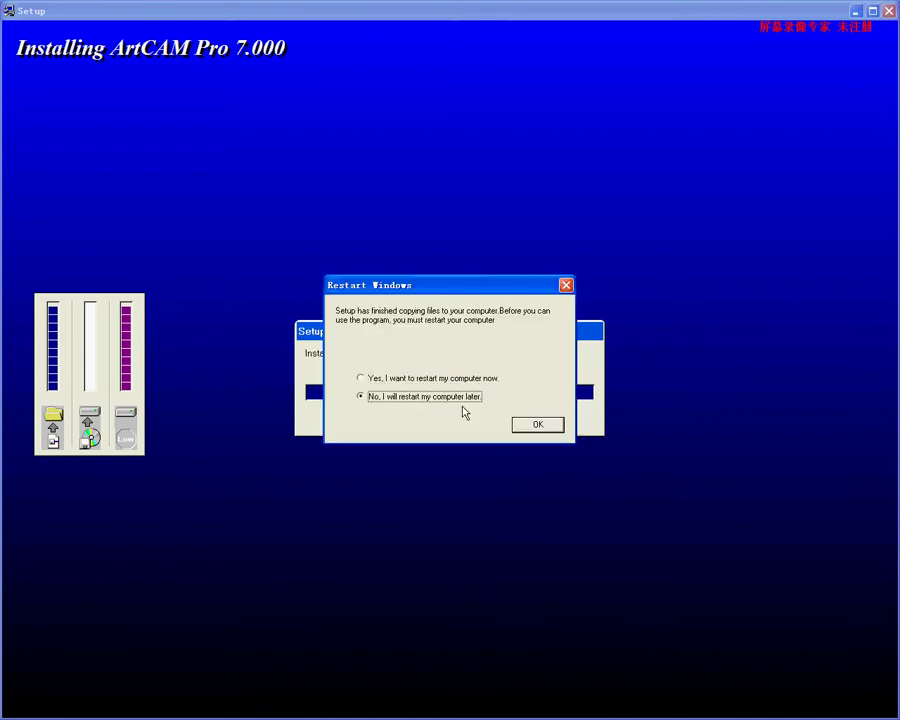
left_click(545, 426)
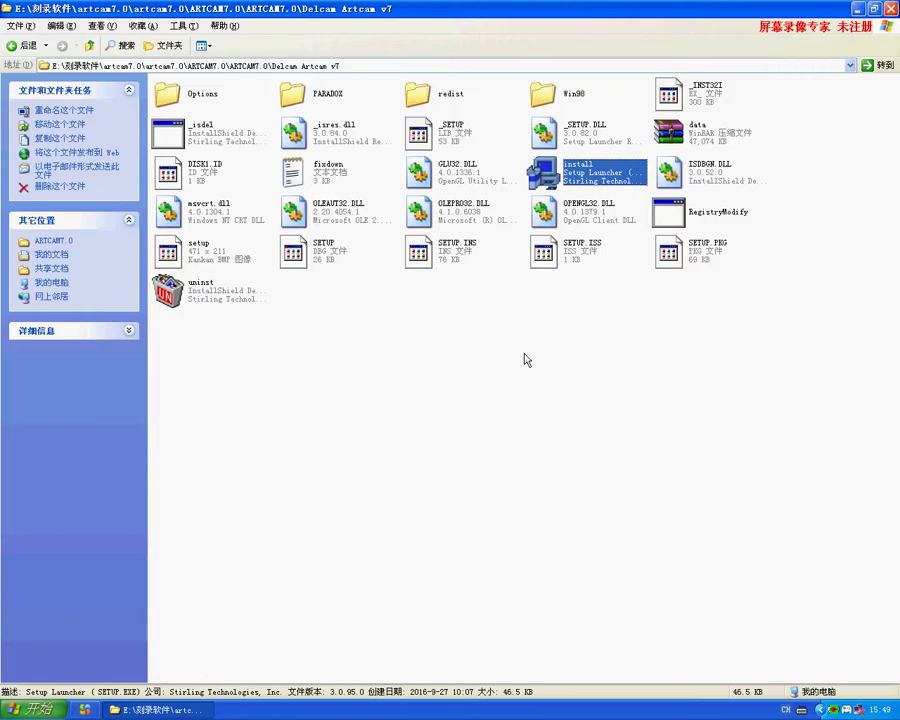
- Open the PARADOX folder and run the patch program in it
left_click(291, 95)
right_click(291, 97)
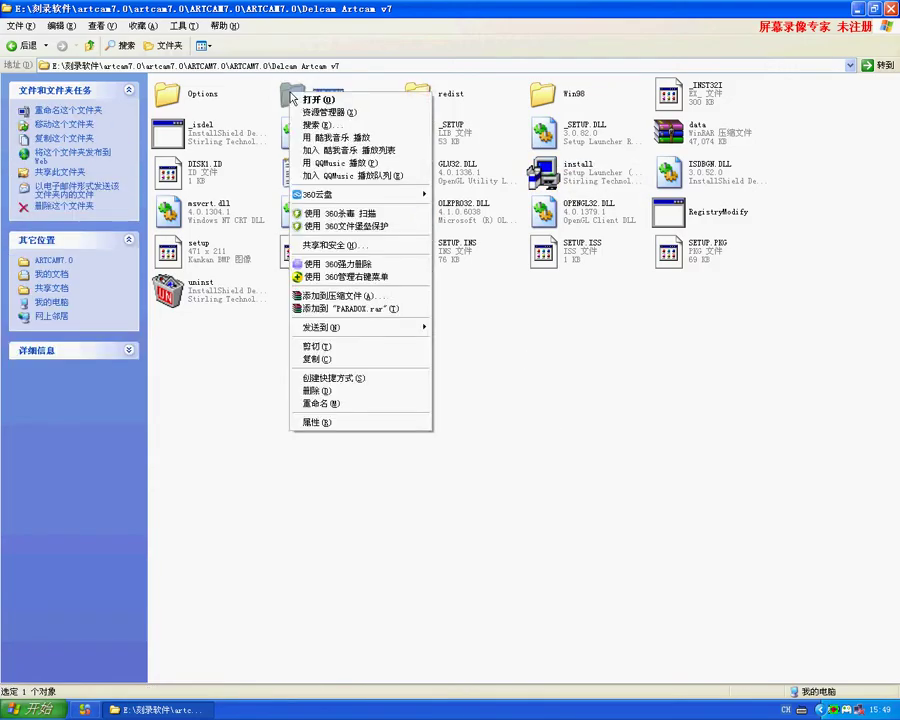
left_click(316, 100)
double_click(293, 95)
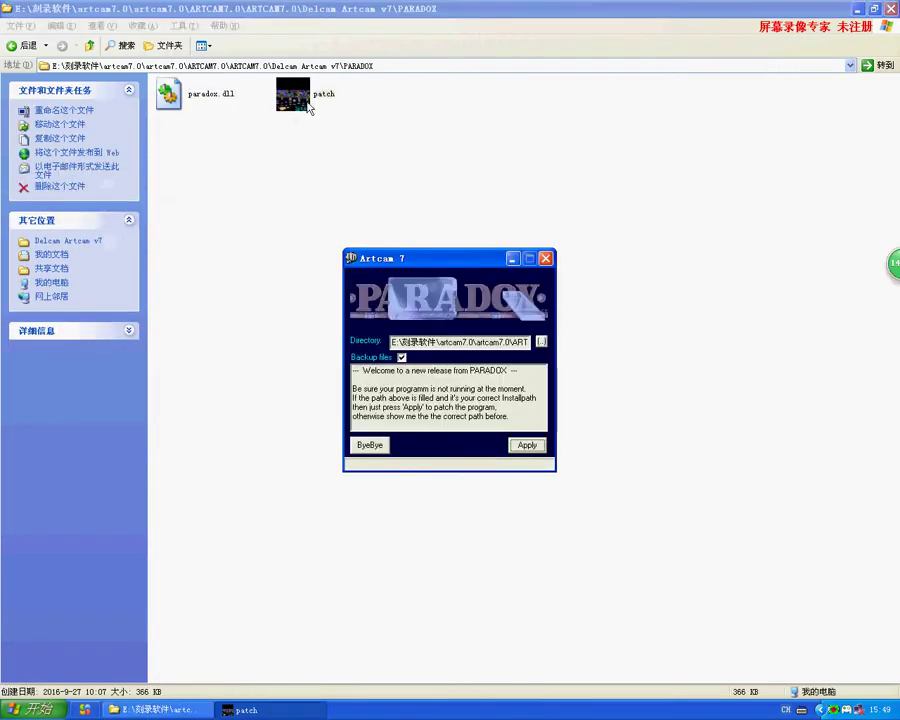
- Browse for the patch's target directory, going to the Program Files folder on drive D
left_click(541, 342)
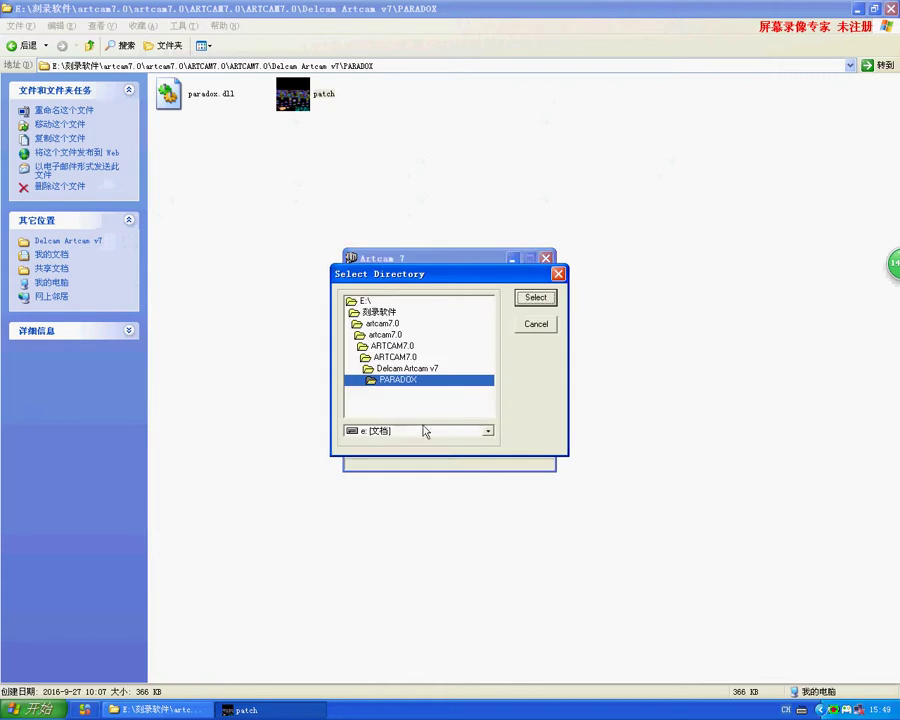
left_click(425, 431)
left_click(385, 458)
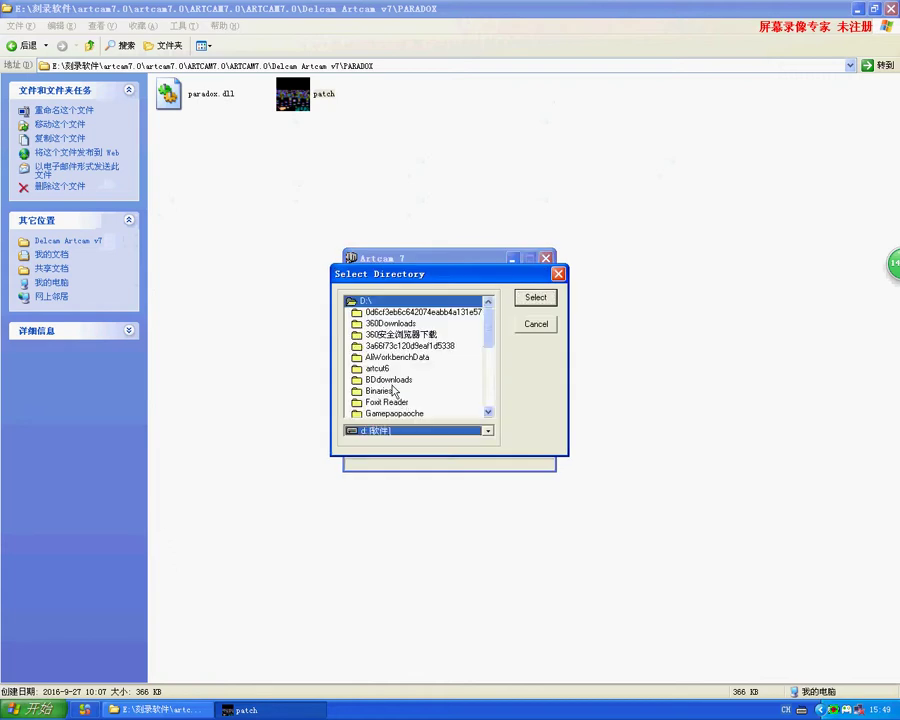
left_click(394, 386)
scroll(405, 391, "down", 3)
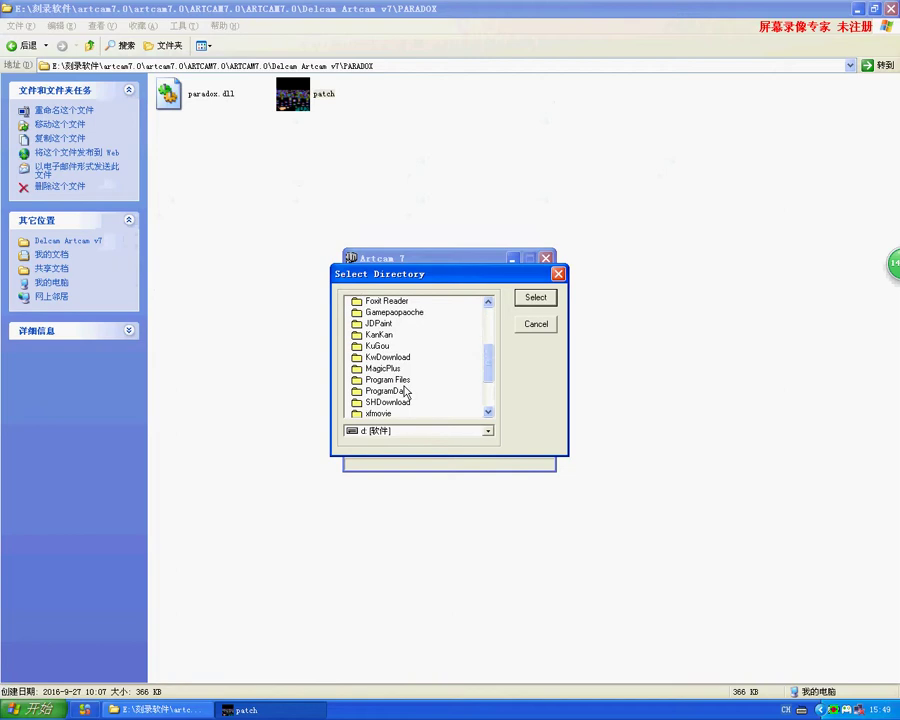
scroll(405, 392, "down", 1)
left_click(403, 359)
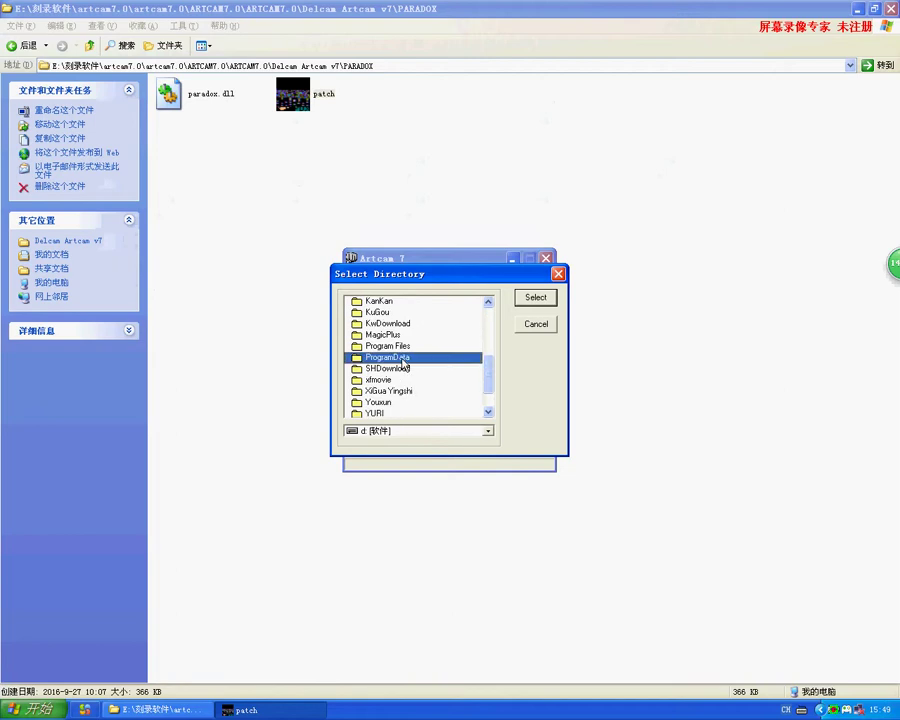
double_click(399, 346)
left_click(399, 346)
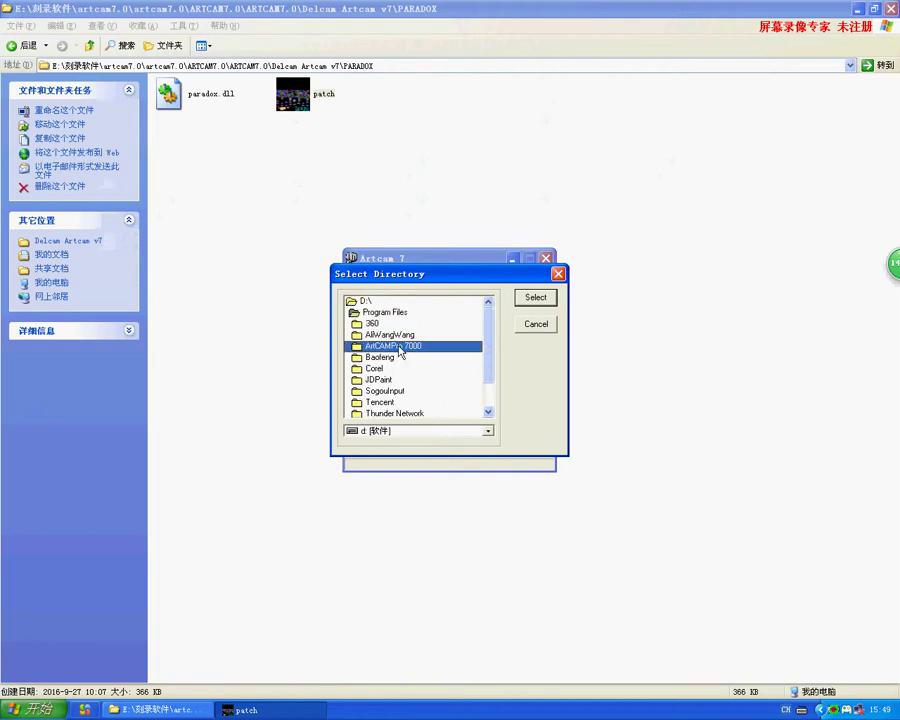
- Try to apply the patch to the D:\Program Files\ArtCAMPro 7000 directory
double_click(399, 346)
left_click(384, 347)
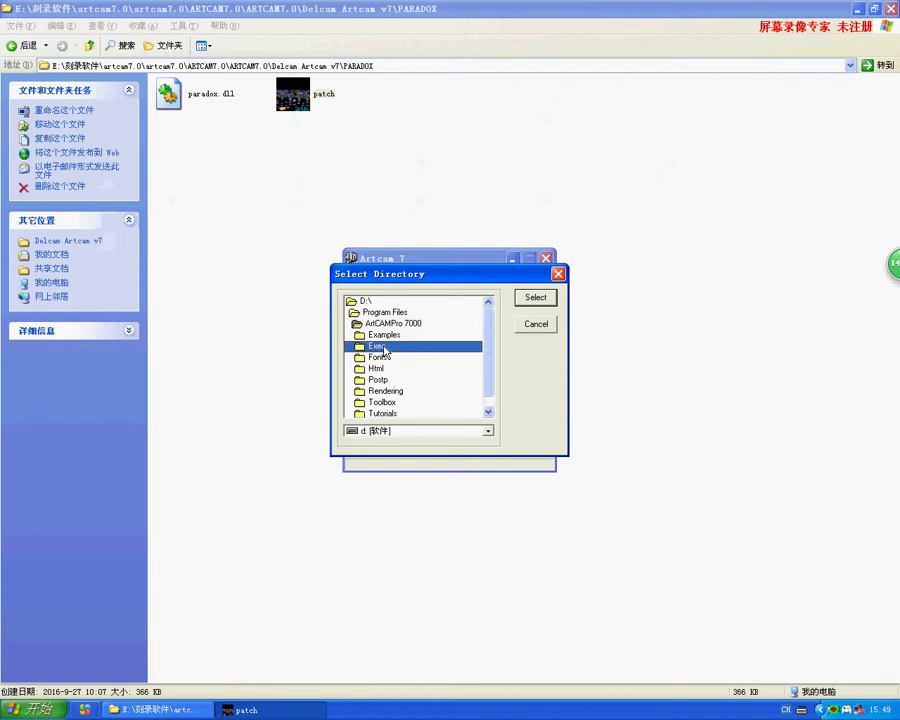
left_click(536, 324)
left_click(526, 445)
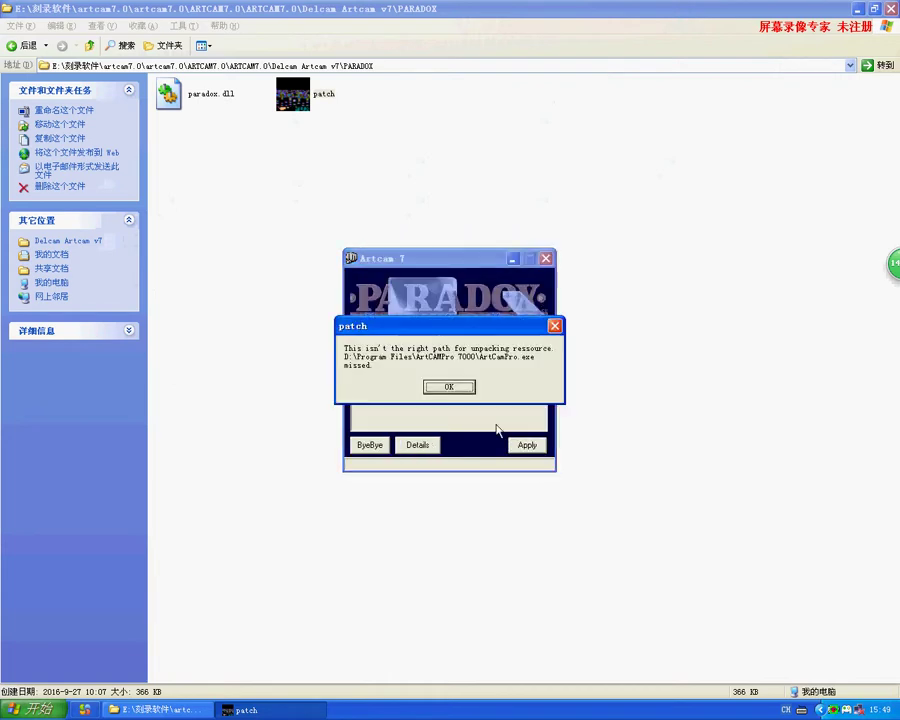
left_click(462, 387)
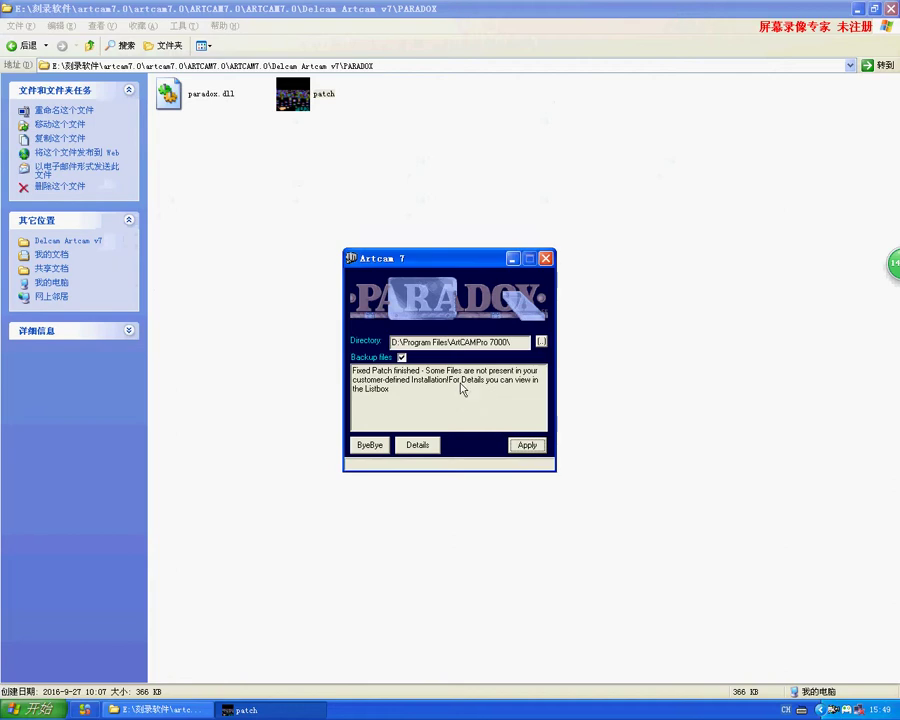
- Apply the patch to the D:\Program Files\ArtCAMPro 7000\Exec directory and close the patch program
left_click(541, 342)
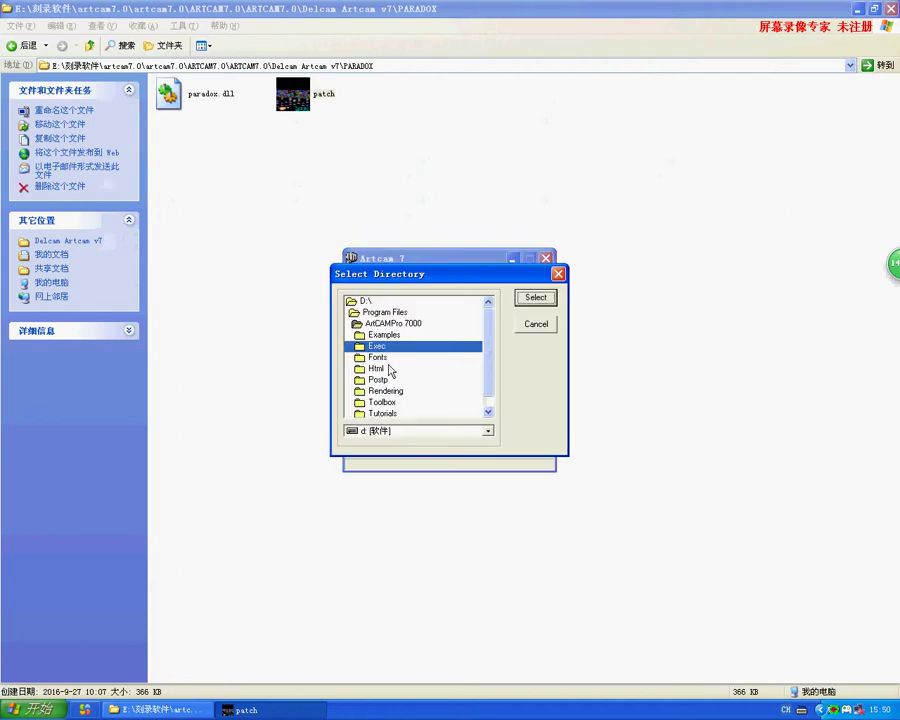
double_click(376, 346)
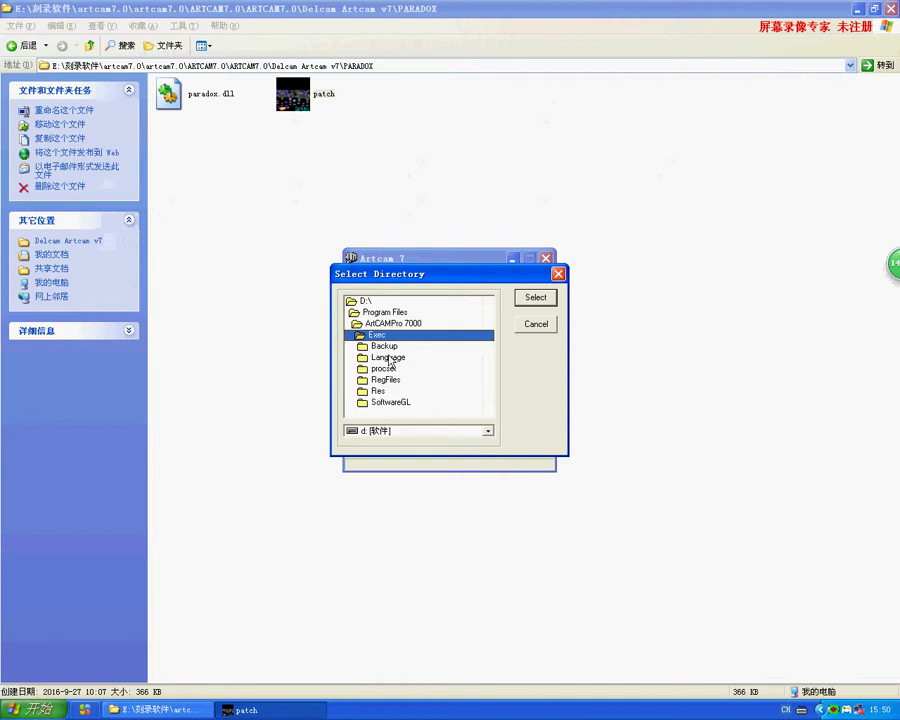
left_click(536, 298)
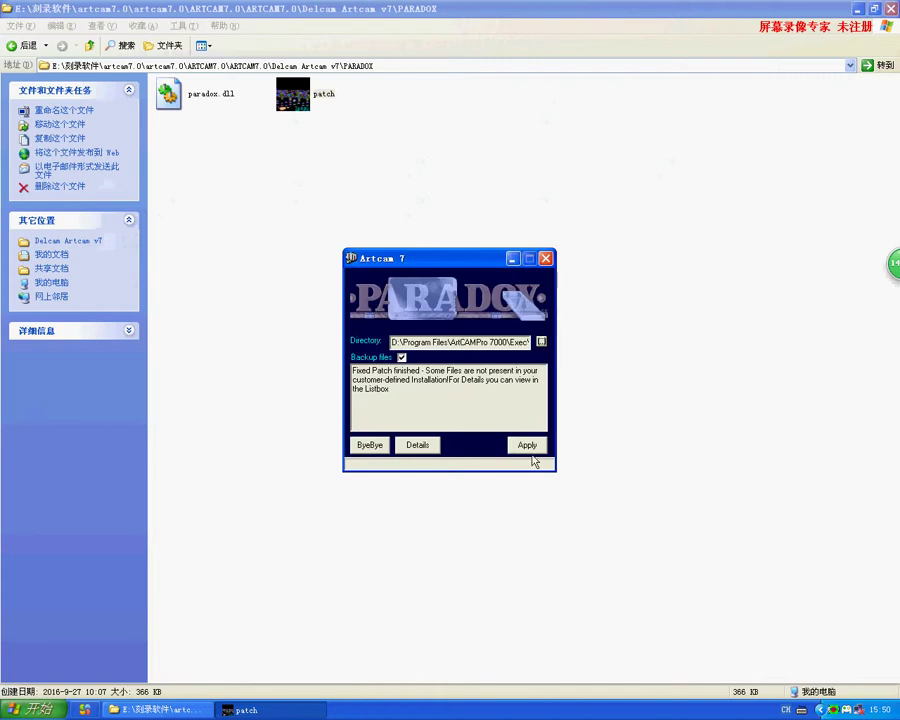
left_click(527, 445)
left_click(386, 444)
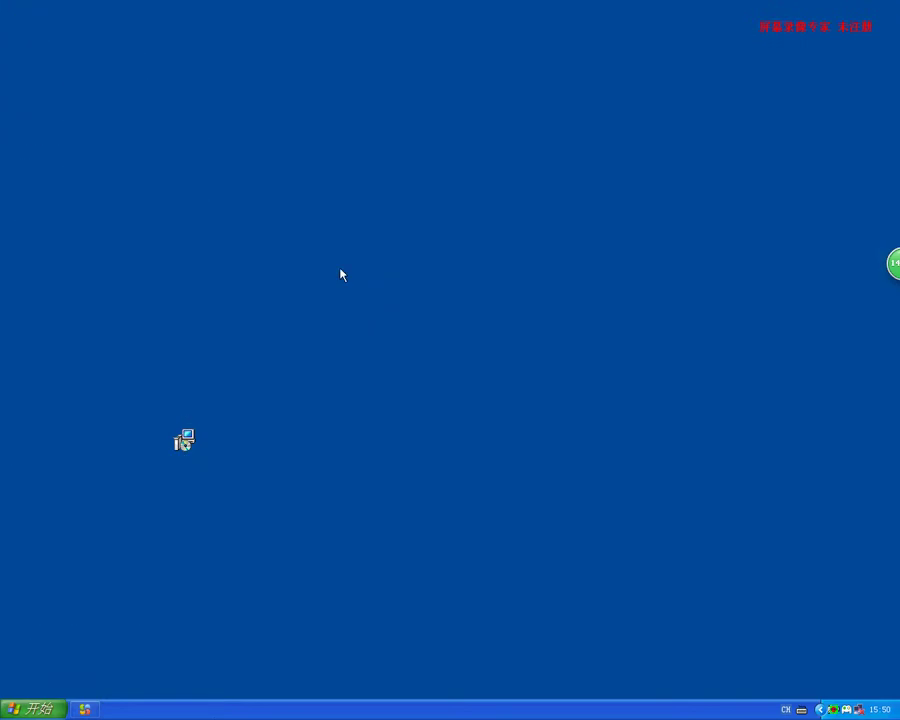
- Launch ArtCAM Pro from the desktop and start creating a new model
left_click(132, 76)
double_click(132, 76)
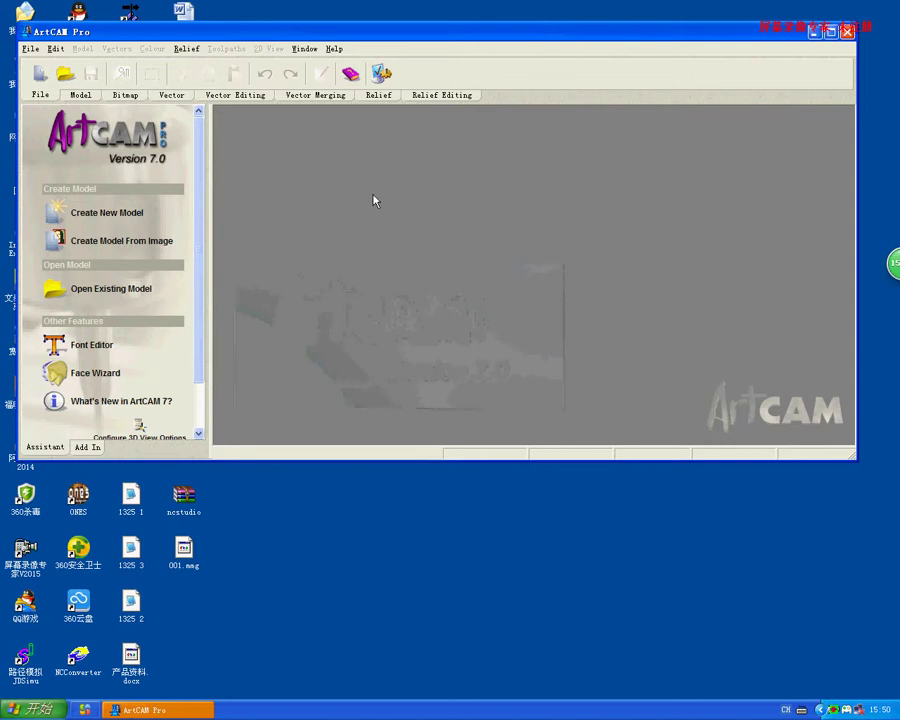
left_click(108, 213)
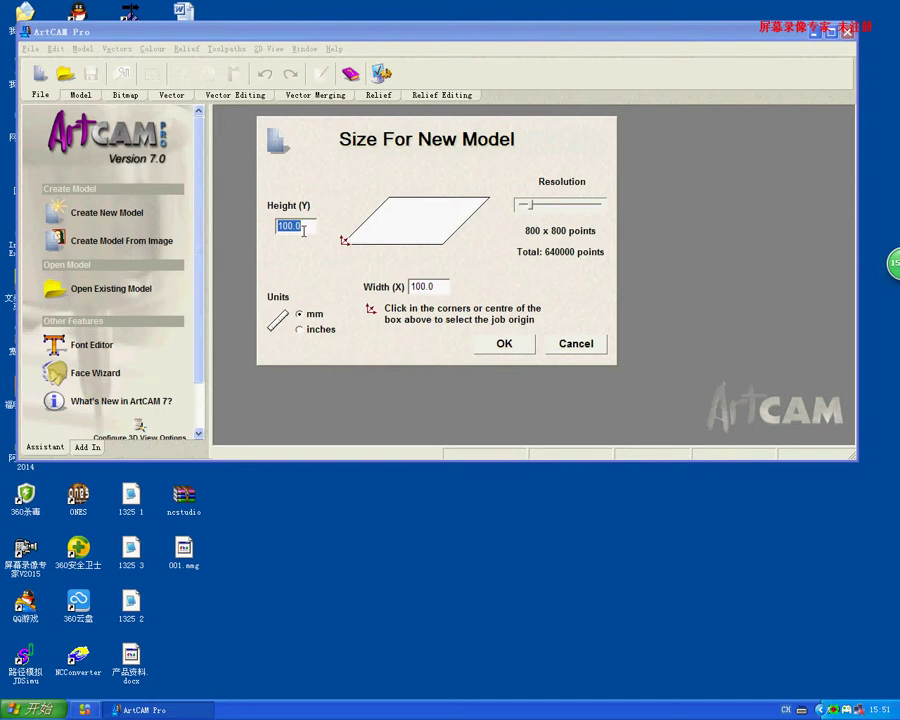
type("12")
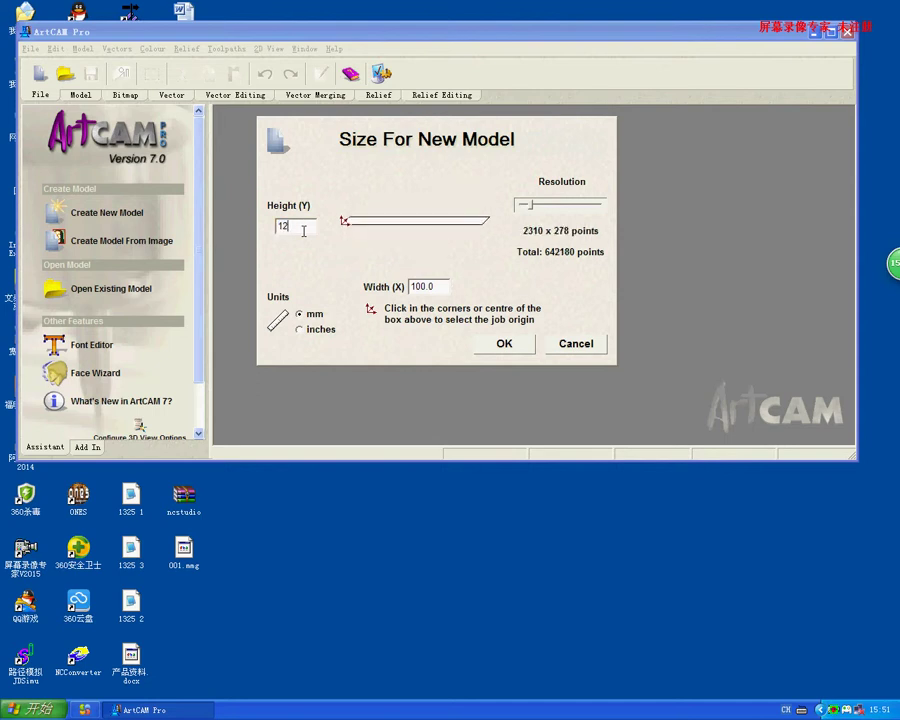
type("24")
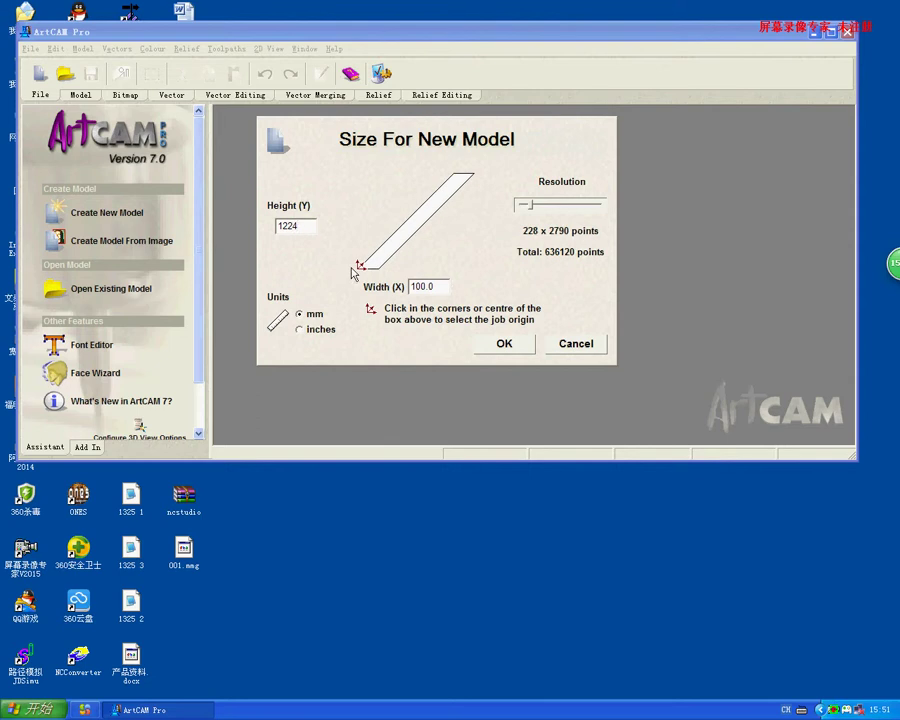
key("Tab")
- Set the new model's height (Y) to 2440 mm
left_click(299, 232)
key("BackSpace")
key("BackSpace")
key("BackSpace")
key("BackSpace")
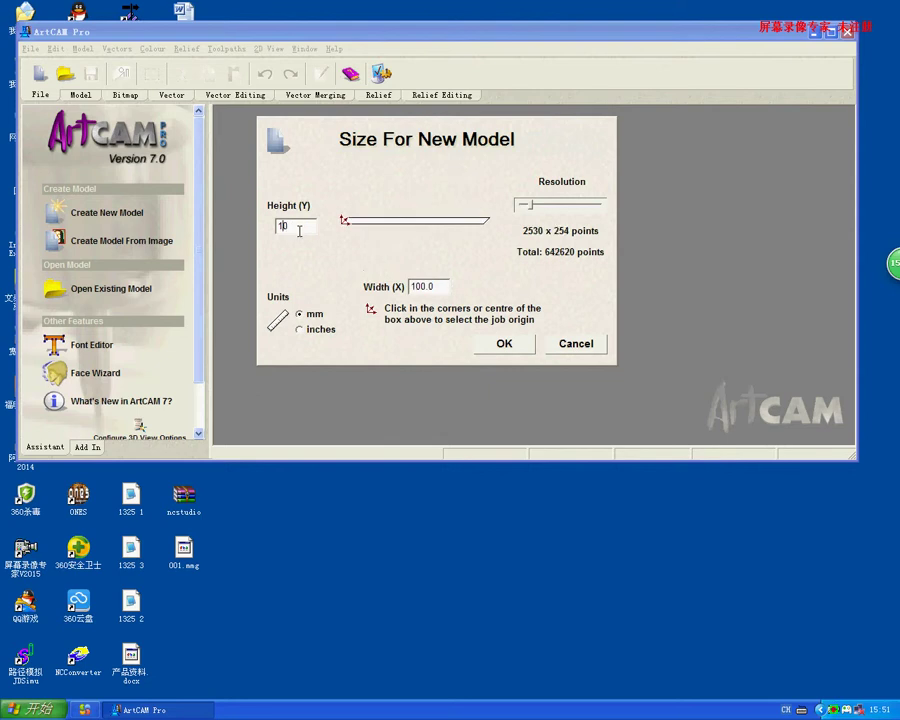
key("BackSpace")
key("BackSpace")
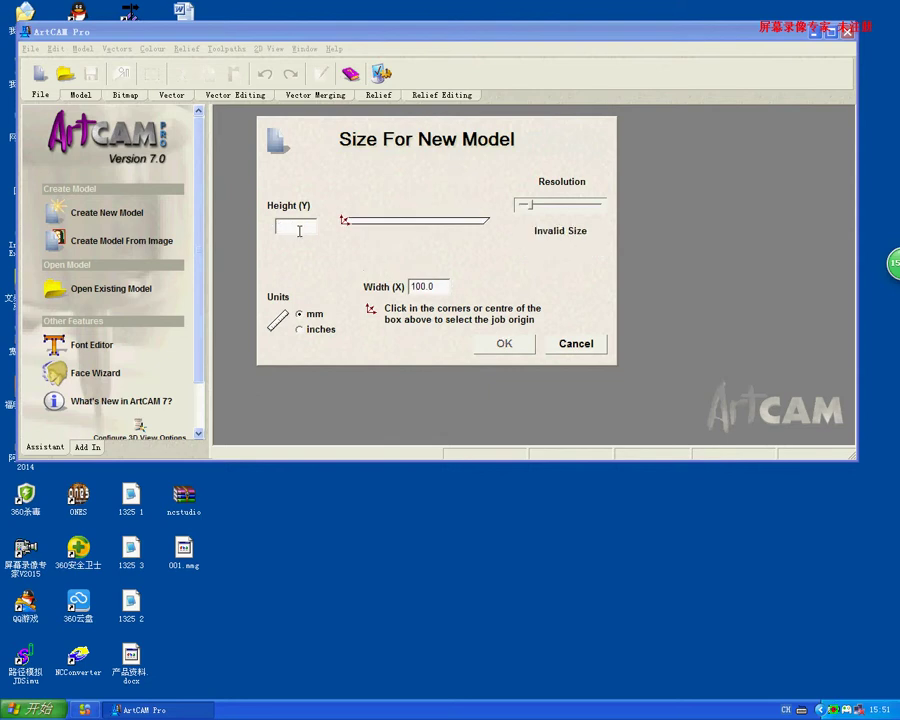
type("2440")
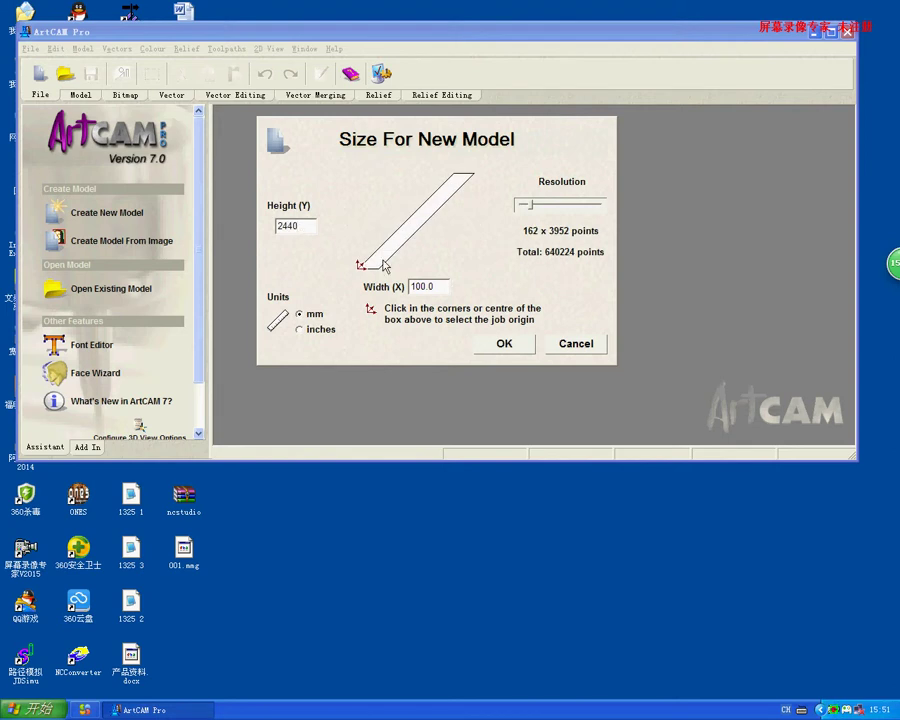
- Set the new model's width (X) to 1220 mm and create the model
key("Tab")
type("12")
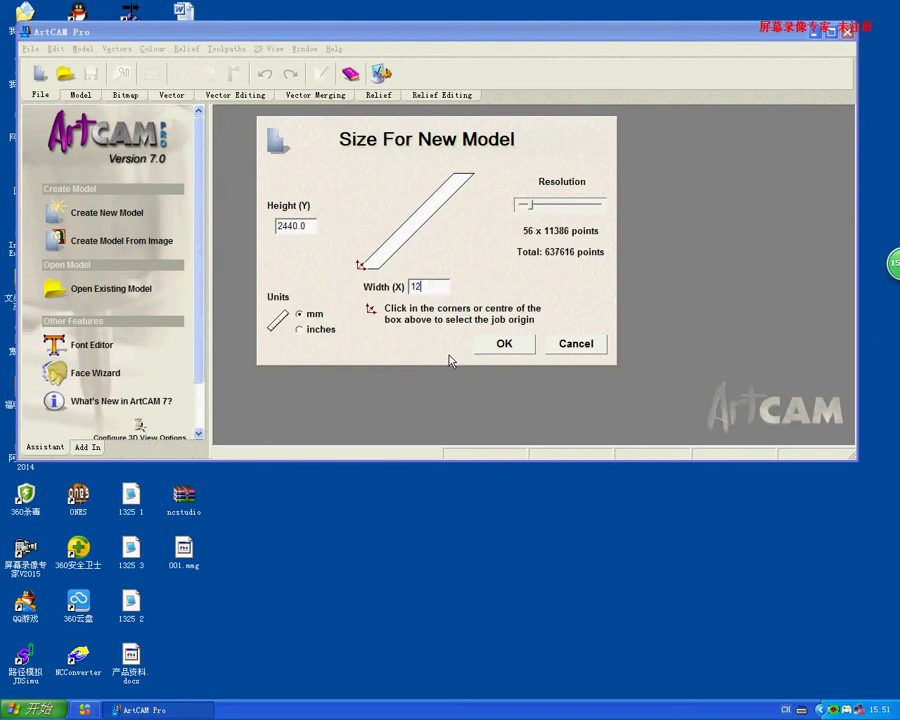
type("20")
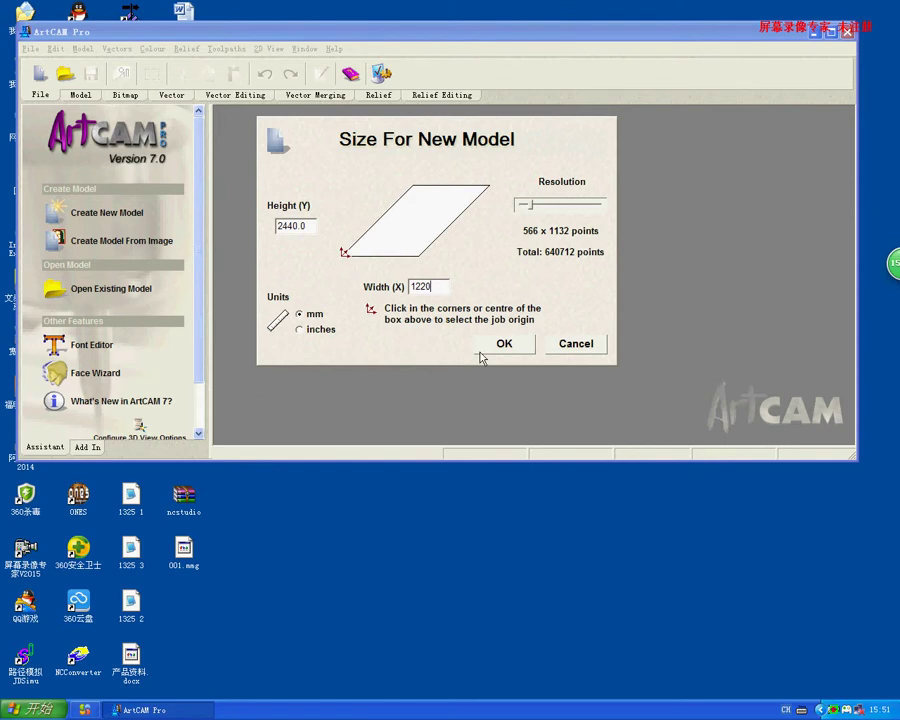
key("Tab")
left_click(505, 343)
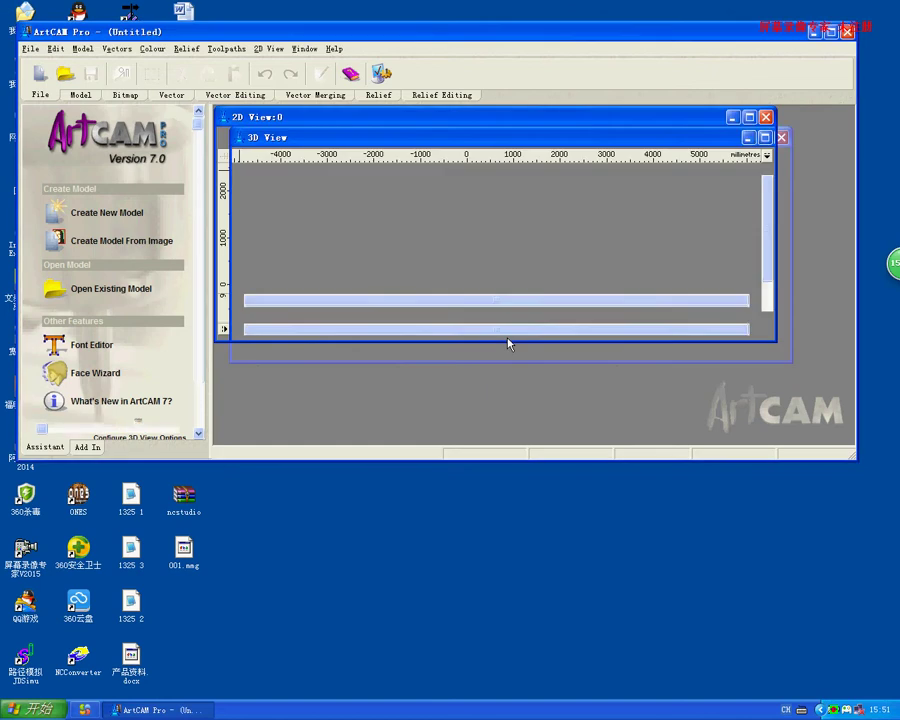
- Maximize the ArtCAM Pro window and the 2D view of the new model
left_click(830, 32)
left_click(729, 93)
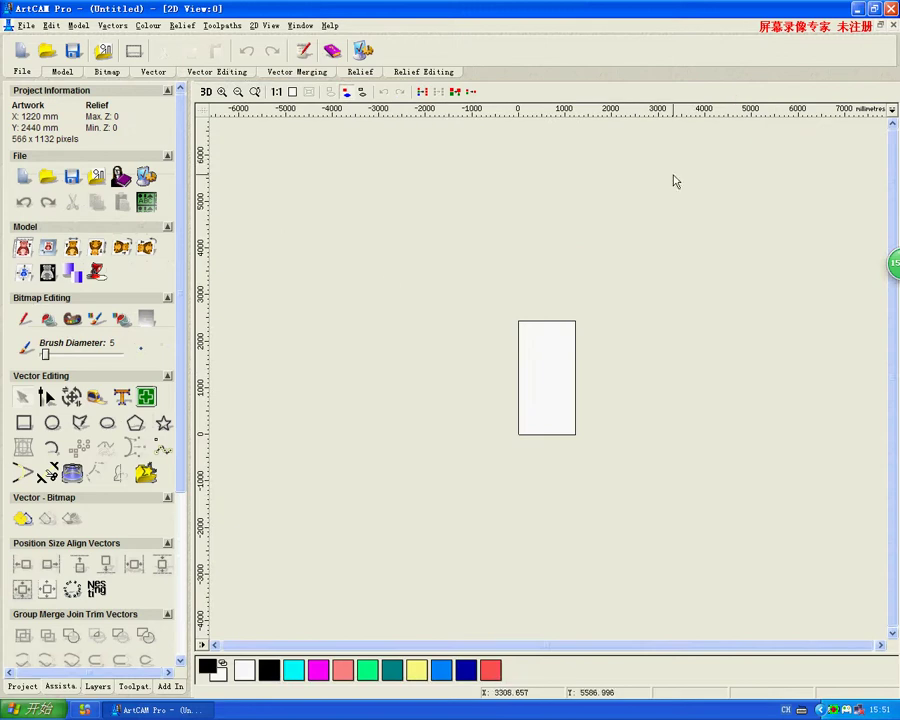
left_click_drag(437, 265, 560, 330)
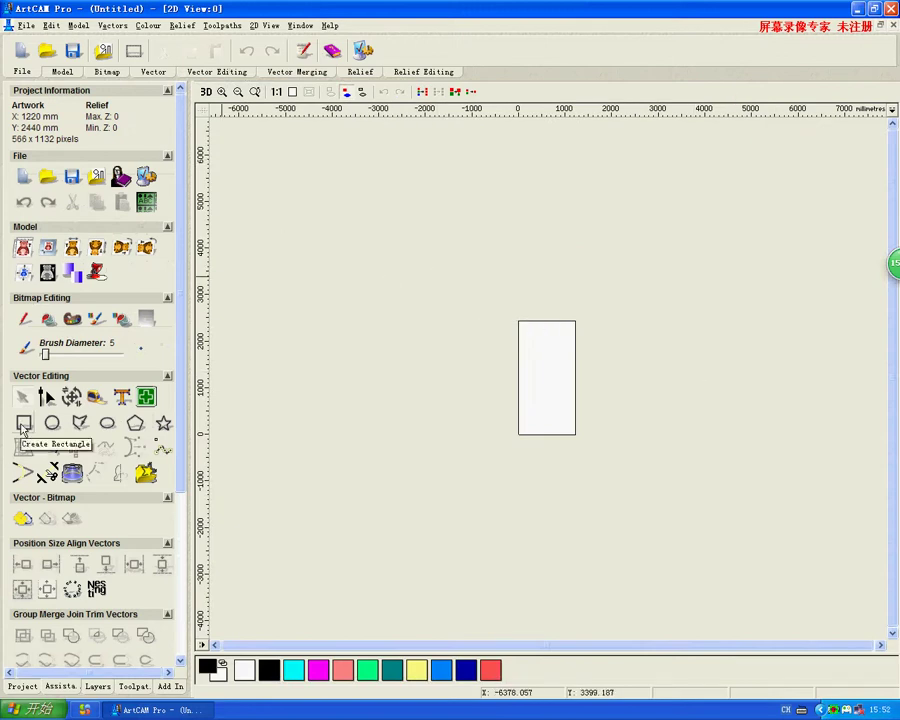
- Create a 50 x 80 mm rectangle with 5 mm corner radii centred at X 0, Y 0
left_click(23, 424)
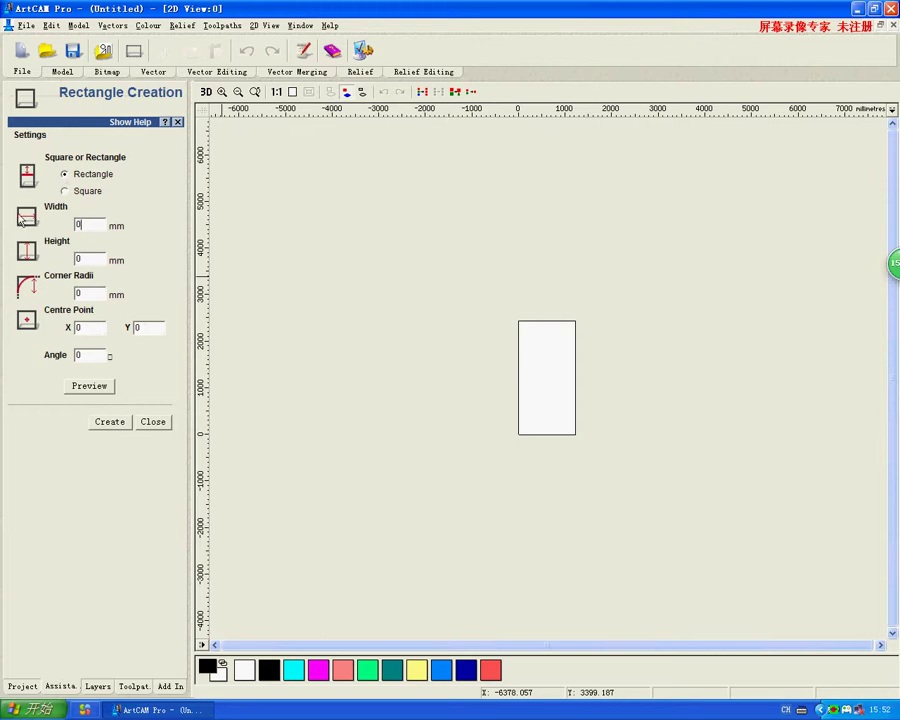
double_click(88, 226)
type("50")
double_click(100, 262)
type("80")
double_click(90, 293)
type("5")
double_click(78, 355)
left_click(111, 424)
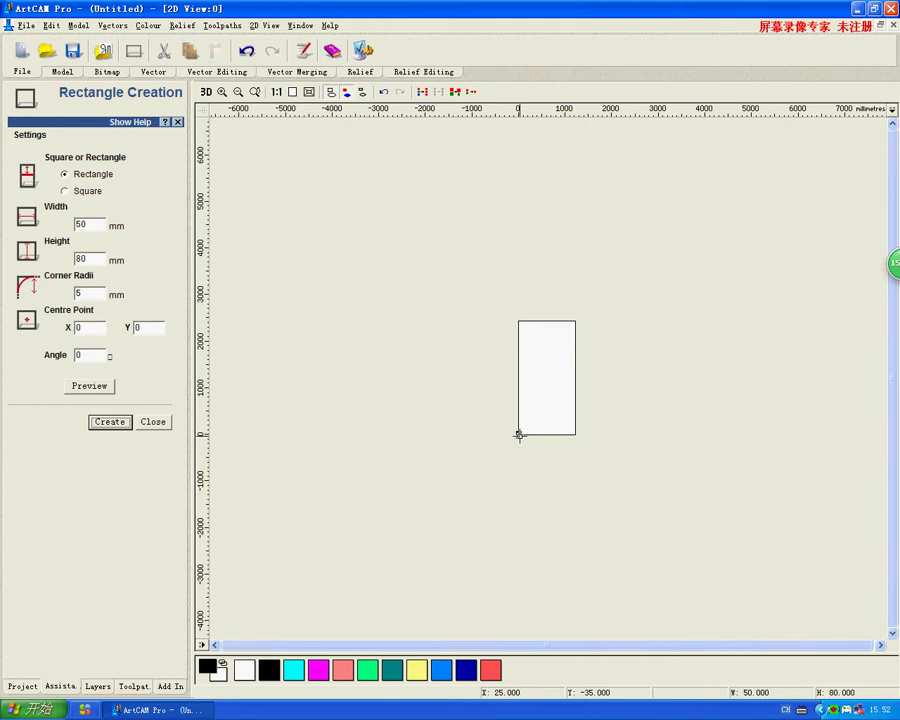
- Set the next rectangle's width to 500 mm and its height to 900 mm
left_click(488, 412)
scroll(520, 436, "up", 3)
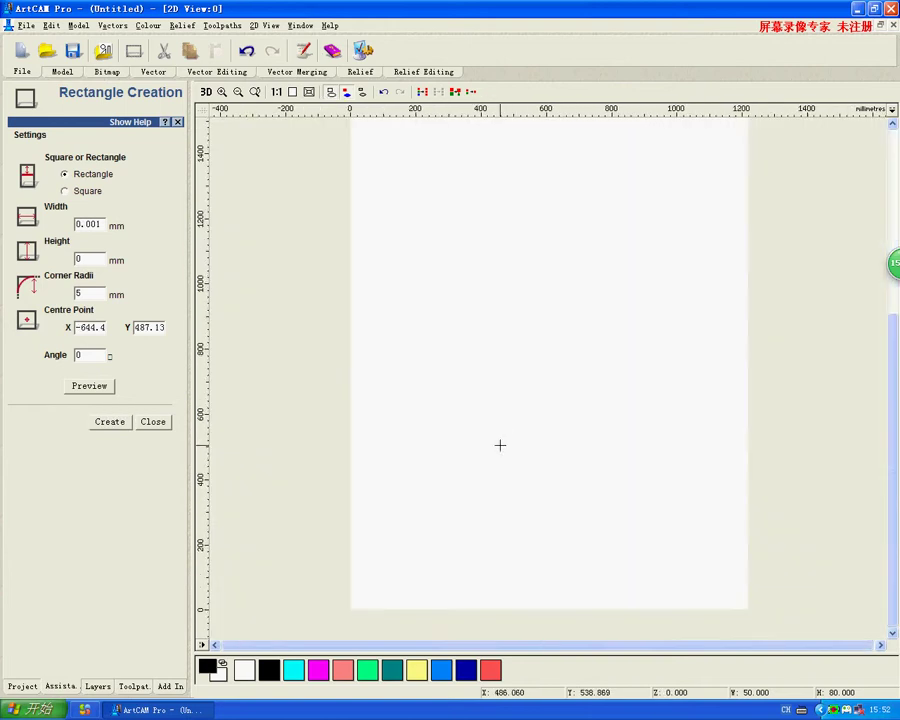
scroll(456, 458, "down", 1)
scroll(464, 482, "up", 1)
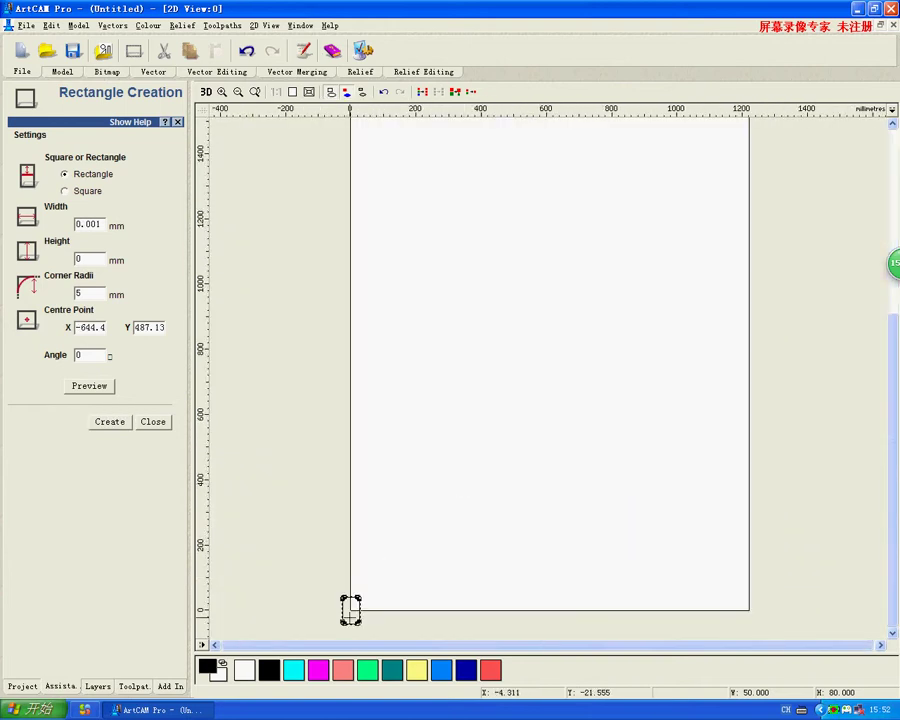
scroll(349, 614, "up", 1)
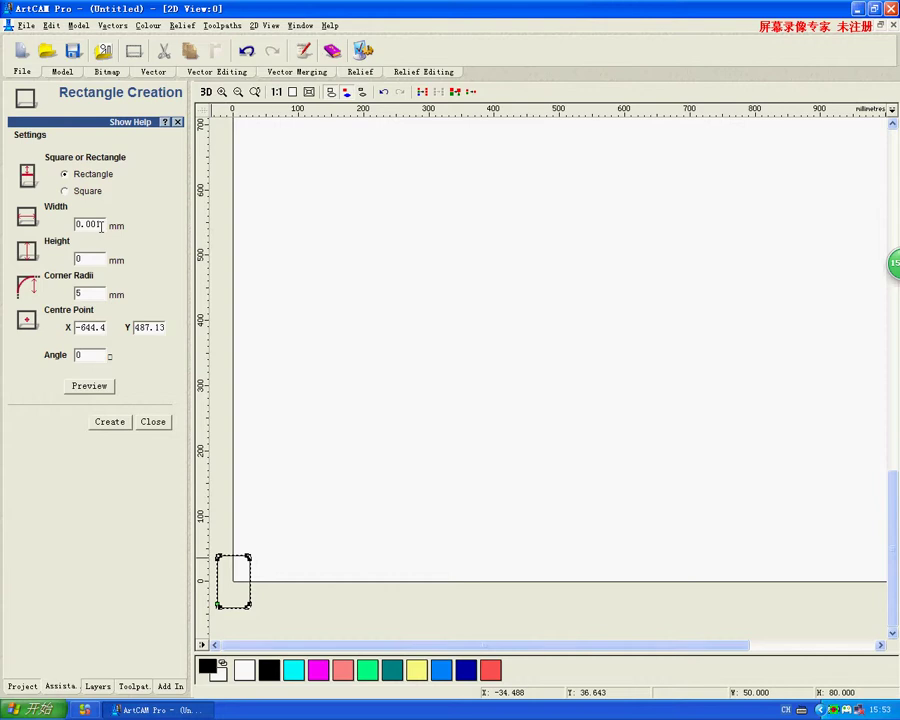
double_click(90, 224)
key("BackSpace")
type("50")
key("Tab")
type("20")
key("BackSpace")
type("60")
key("Tab")
type("900")
- Centre the rectangle at X 250, Y 450, create it with 5 mm corner radii, and close the rectangle tool
left_click_drag(76, 330, 130, 331)
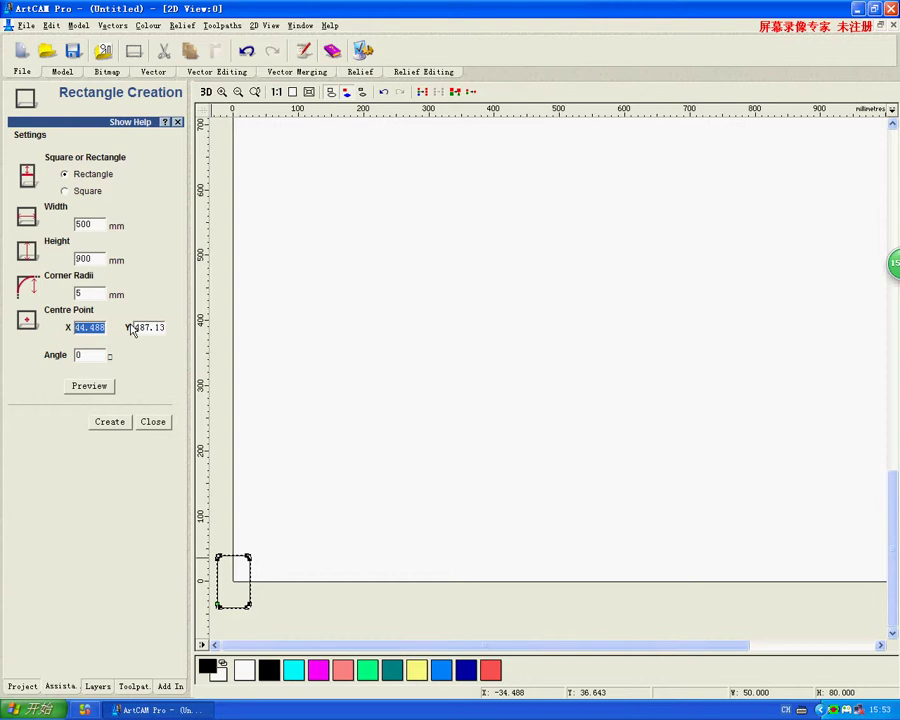
type("250")
left_click(161, 327)
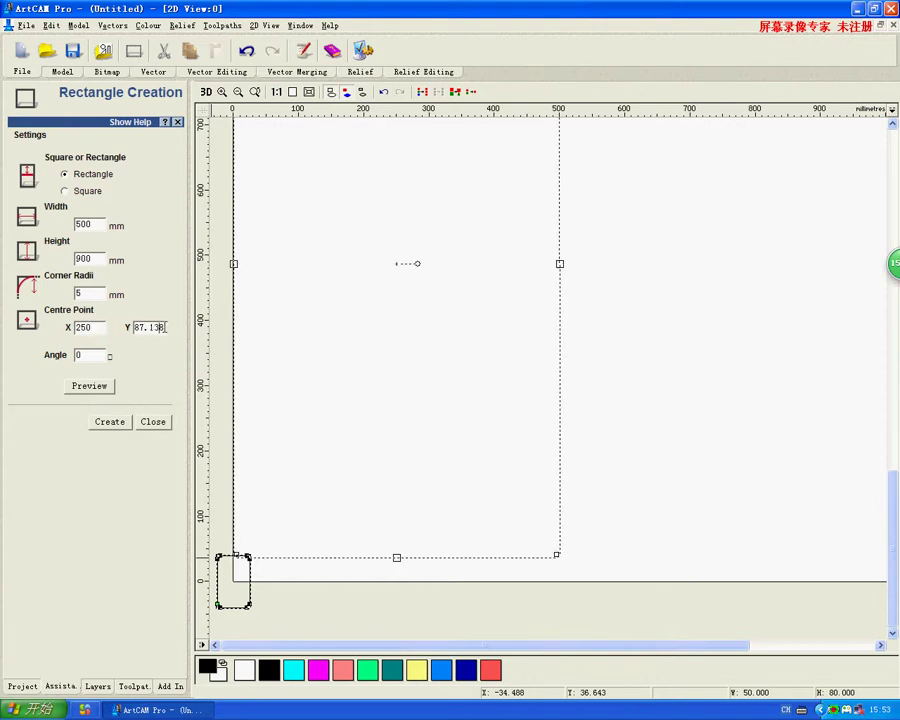
double_click(151, 327)
key("BackSpace")
type("450")
left_click(110, 422)
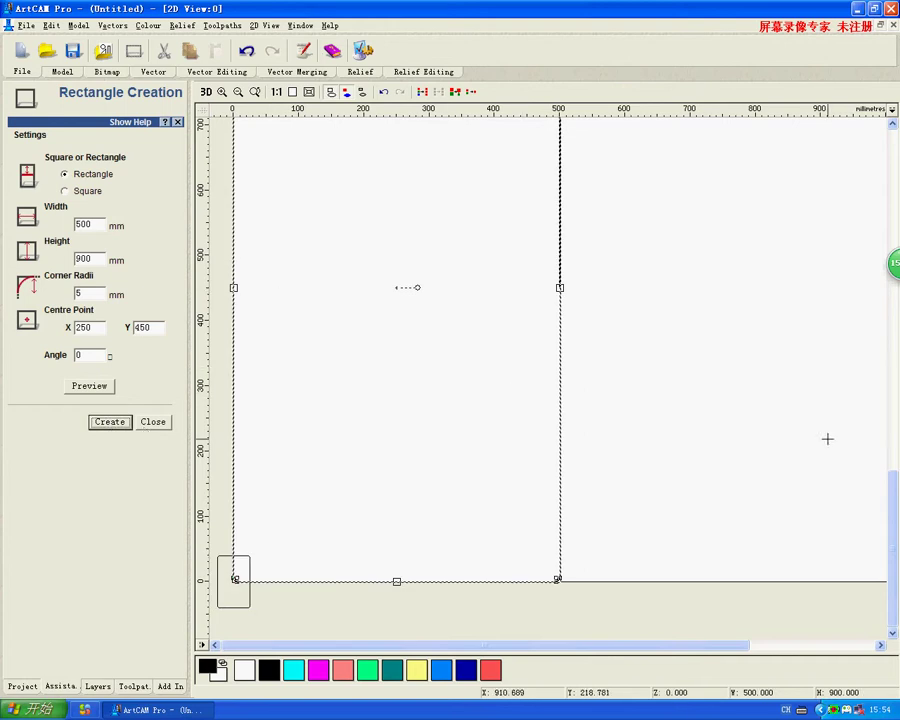
left_click(673, 465)
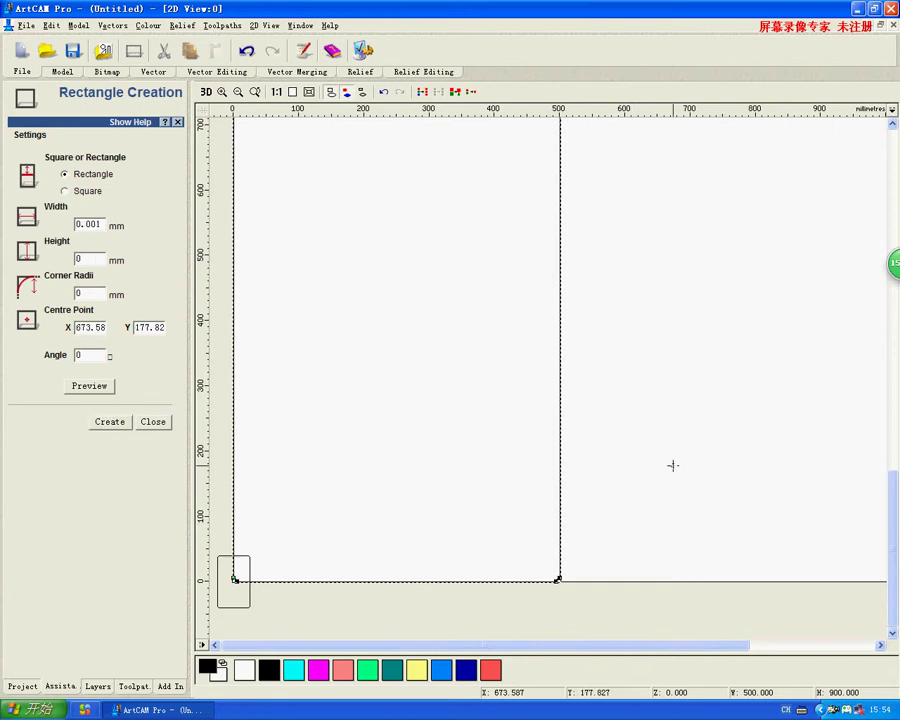
left_click(243, 606)
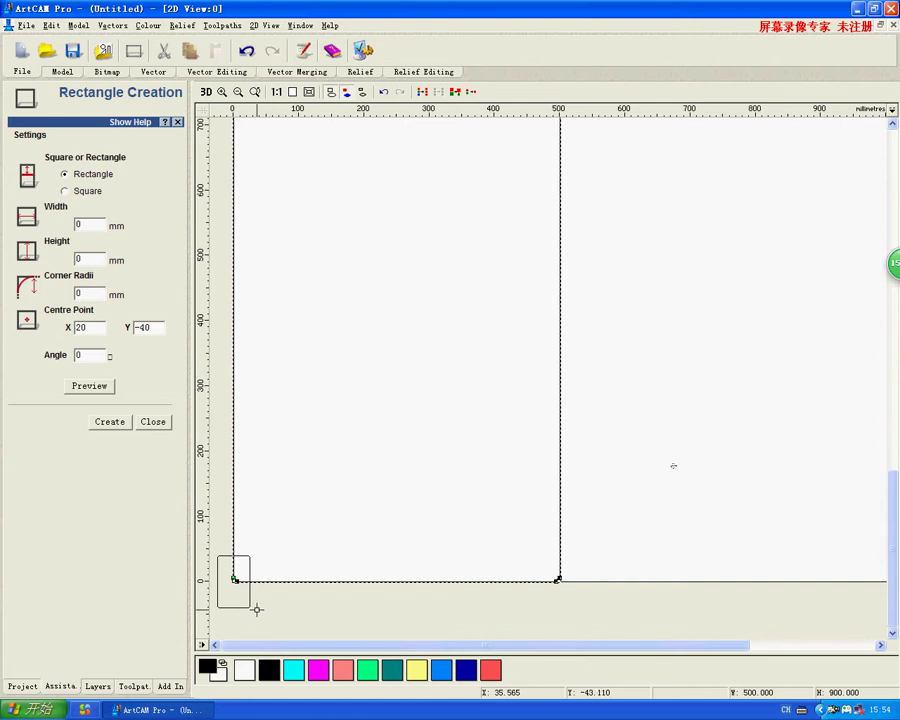
left_click(153, 422)
left_click(646, 540)
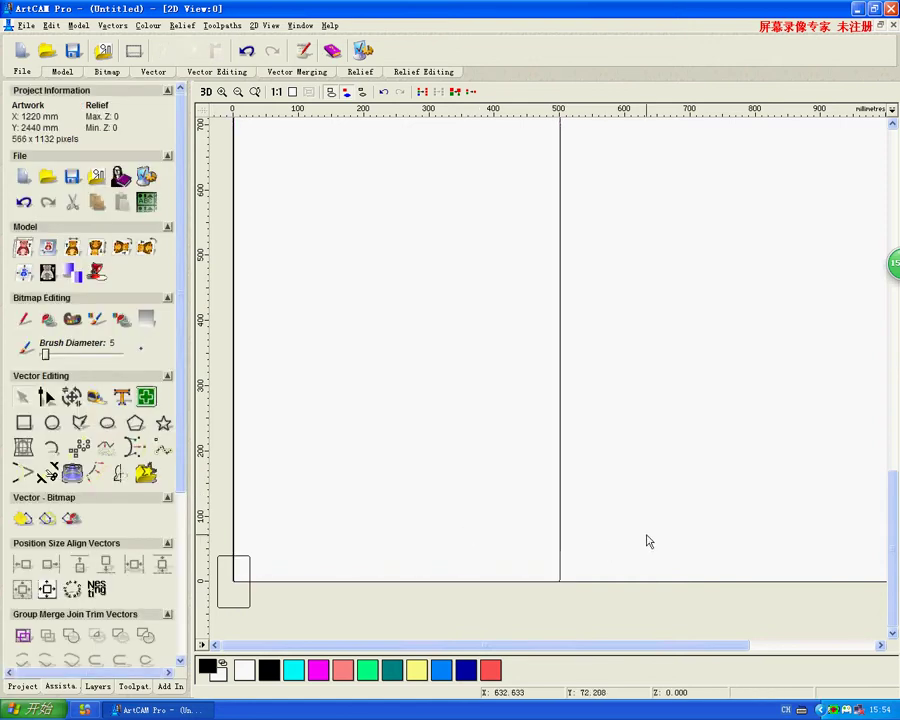
- Delete the small 50 x 80 mm rectangle at the sheet's origin
left_click(560, 570)
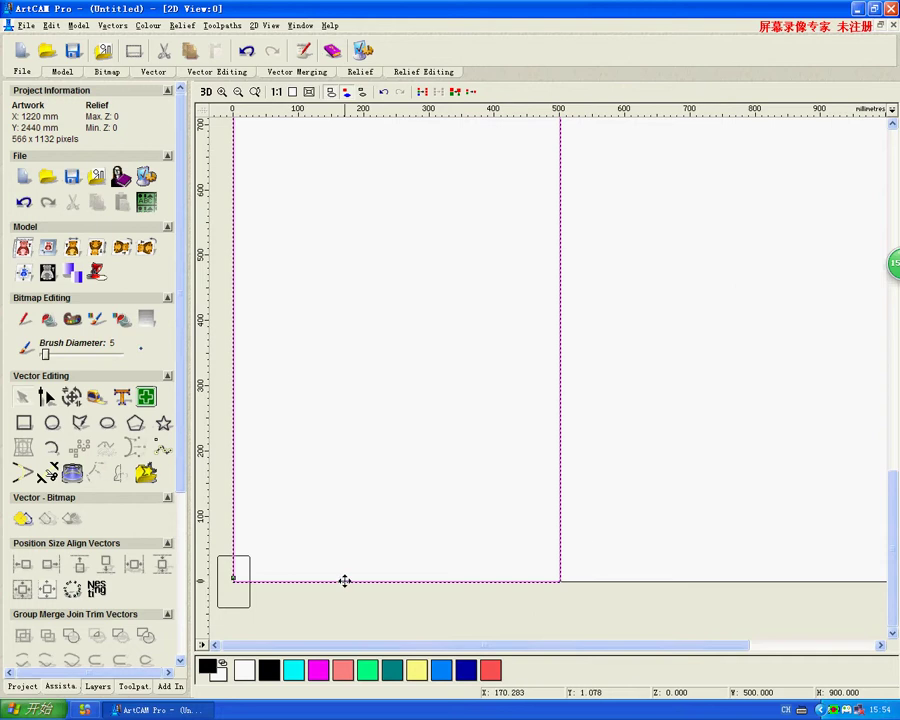
left_click(239, 606)
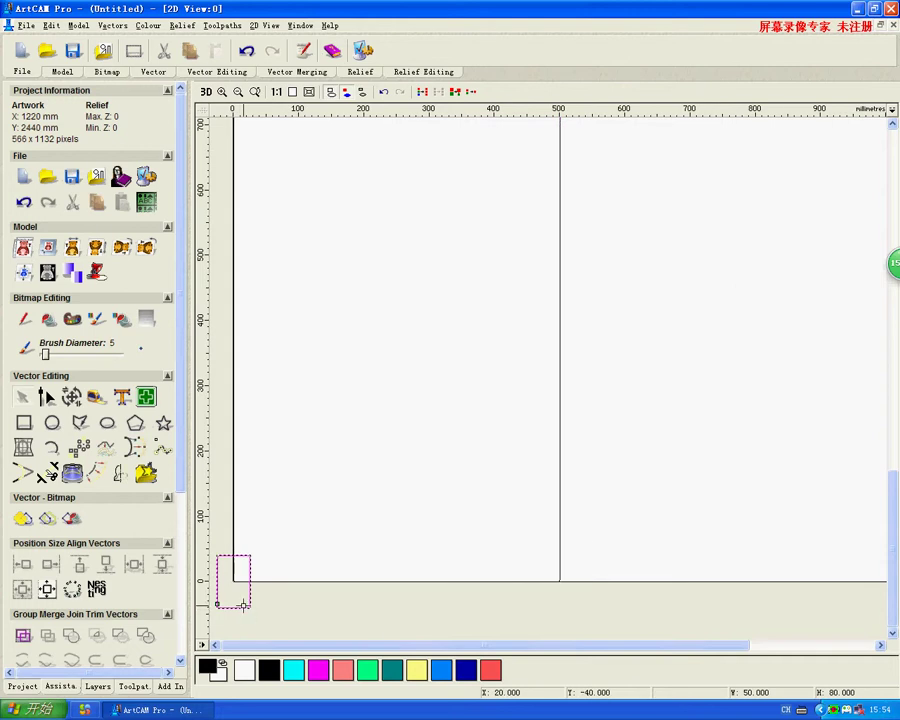
key("Delete")
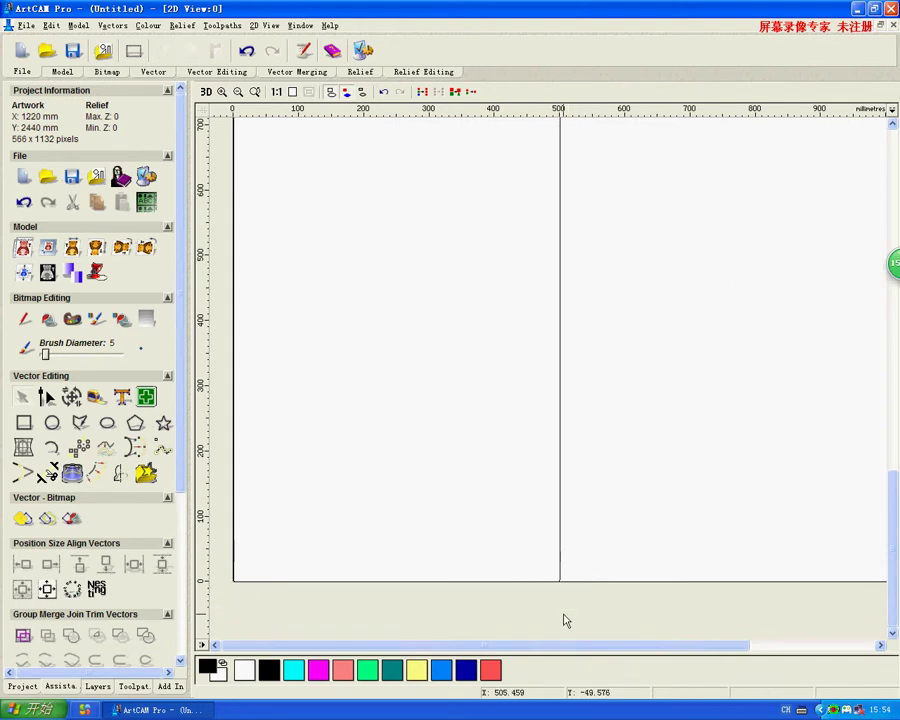
- Pull the two stacked 500 x 900 mm rectangles apart so that they no longer overlap
left_click(562, 578)
scroll(416, 532, "down", 3)
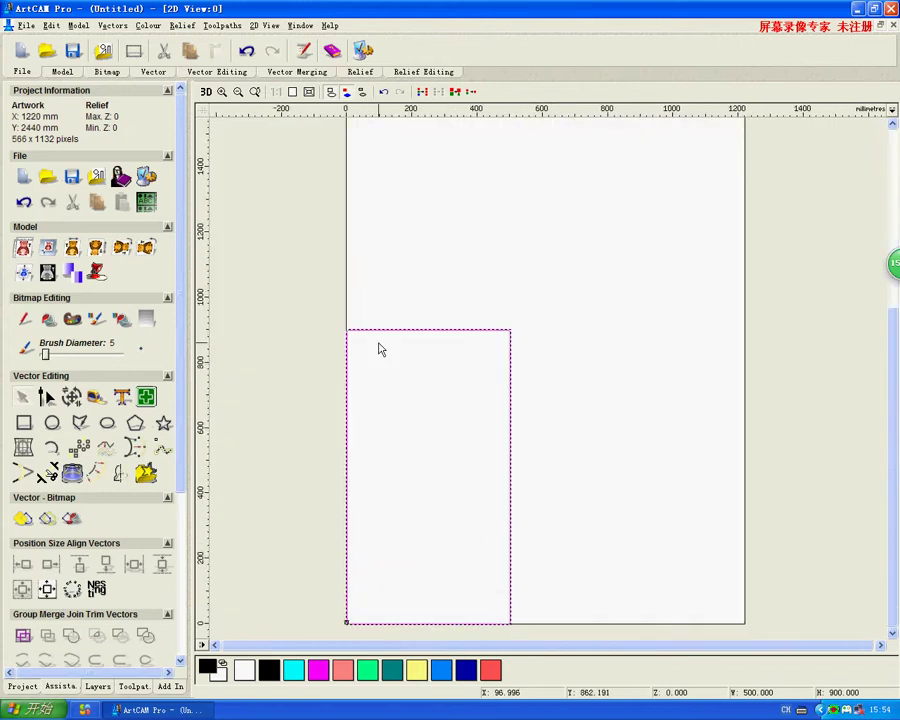
left_click_drag(380, 330, 432, 301)
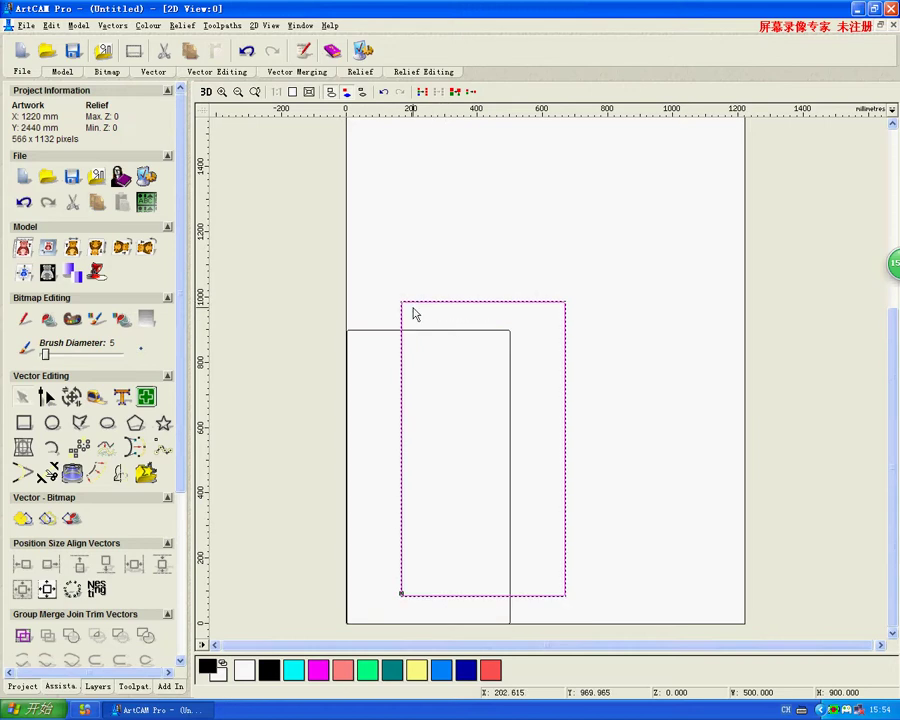
left_click(358, 335)
left_click_drag(358, 335, 292, 301)
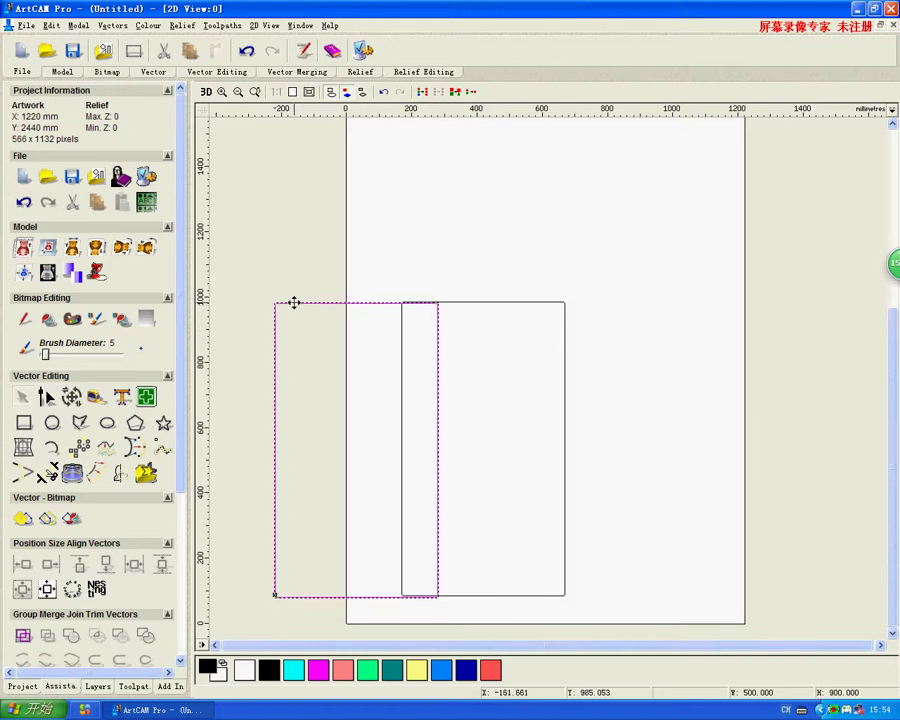
left_click(525, 302)
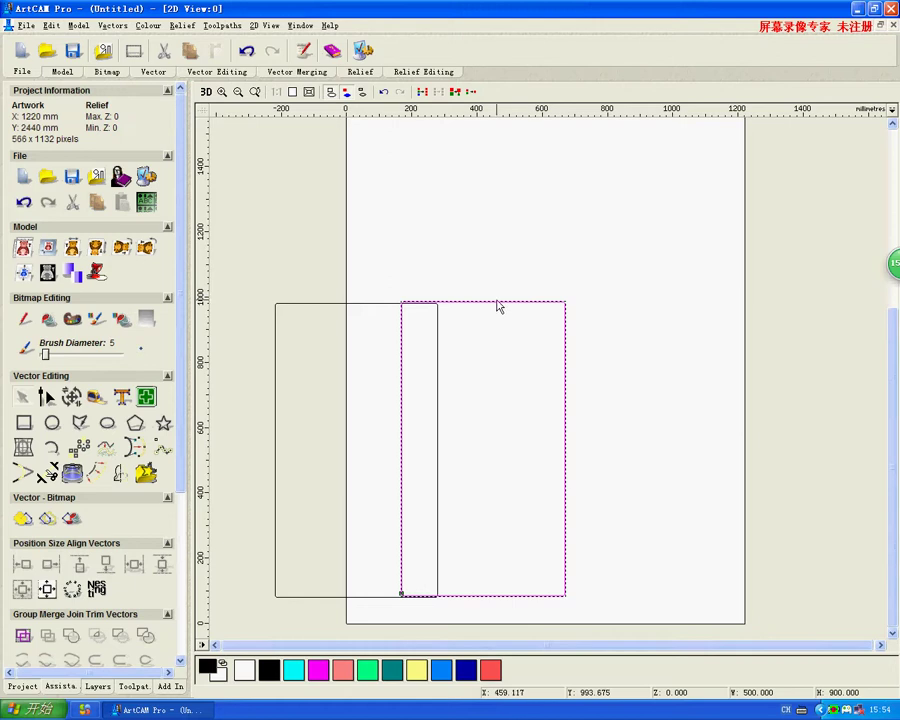
left_click_drag(496, 304, 593, 303)
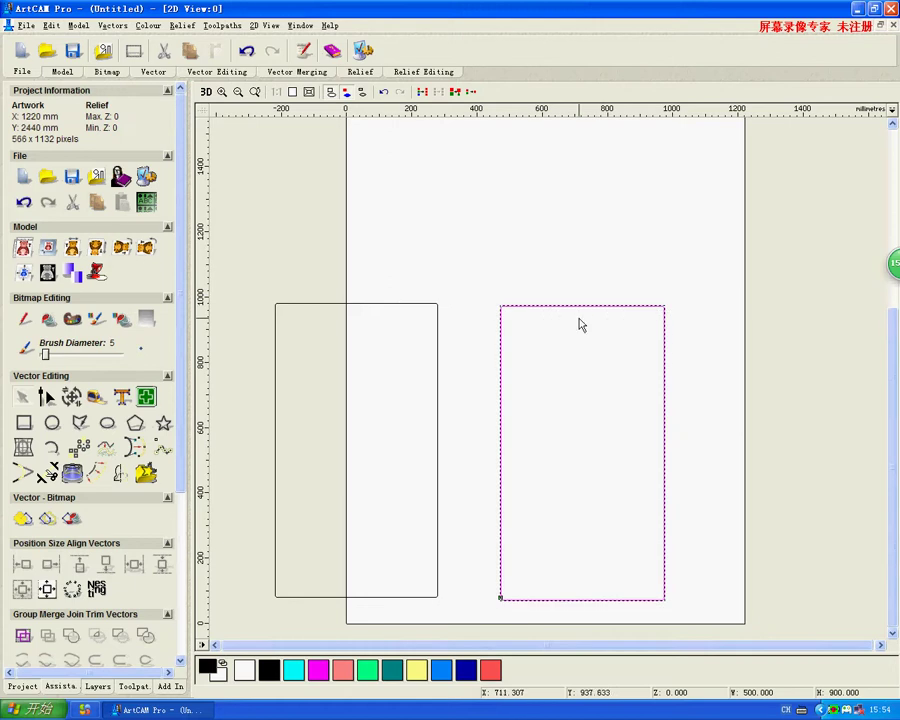
- Delete the duplicate rectangle crossing the sheet's left edge and move the remaining one to about 70 mm from that edge and 100 mm above the bottom
left_click(437, 372)
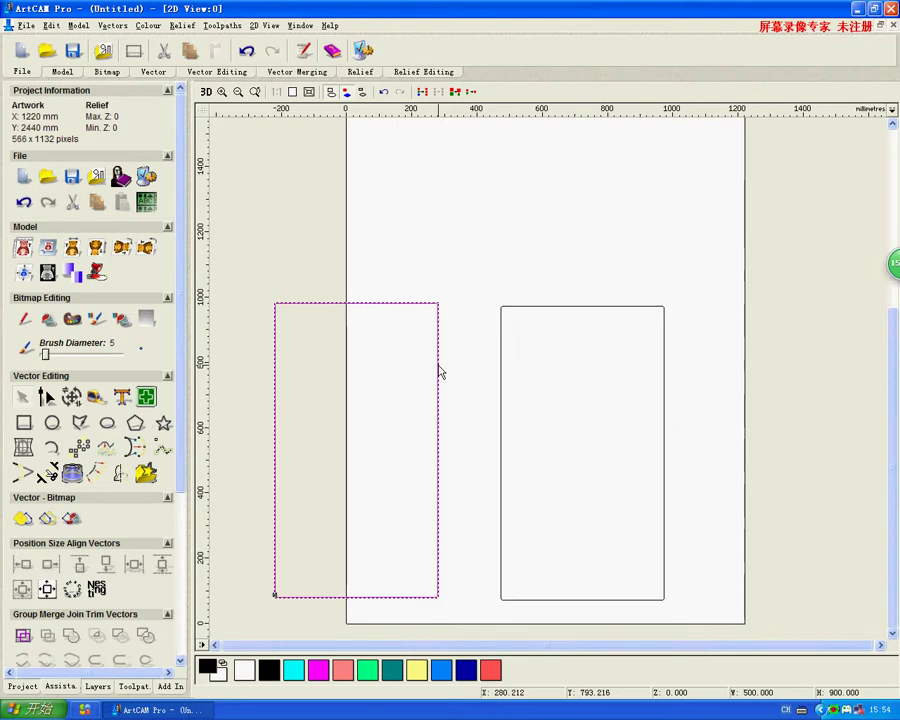
key("Delete")
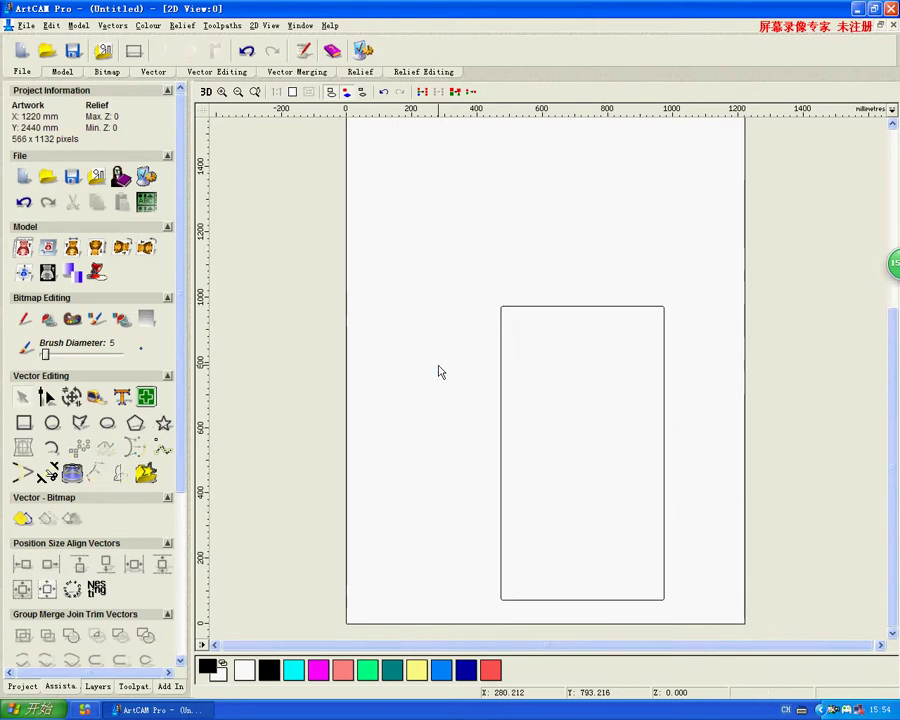
left_click(502, 393)
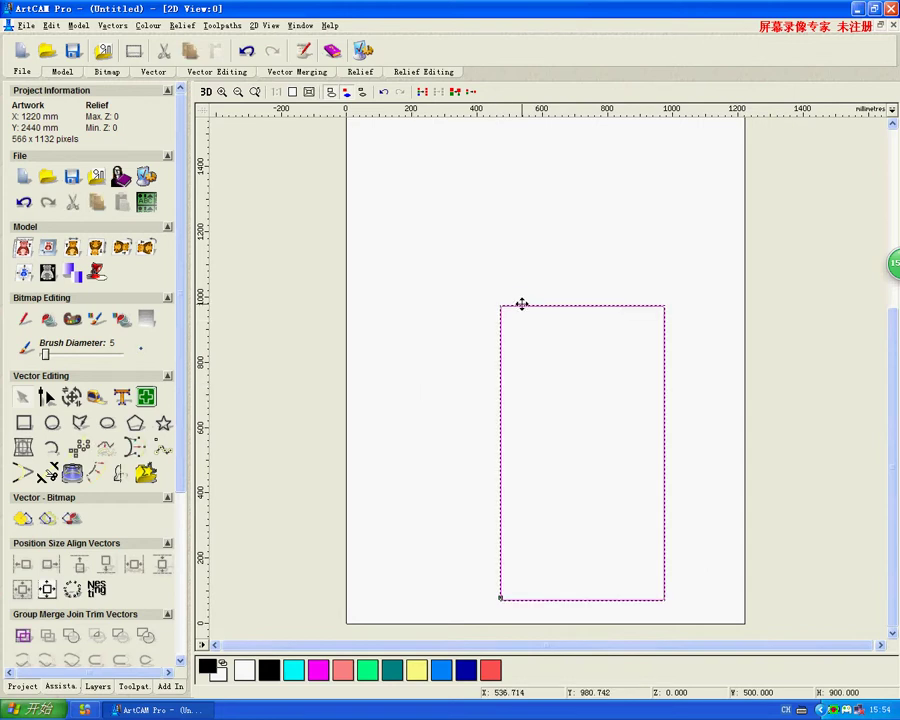
left_click_drag(522, 304, 390, 296)
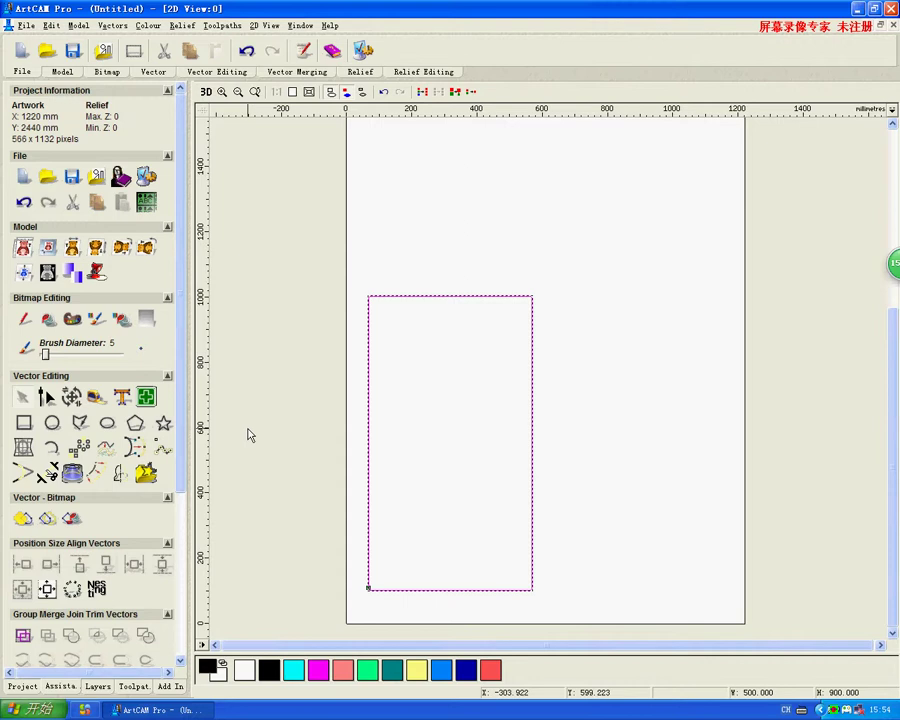
- Start an outside Profiling toolpath for the selected rectangle with a finish depth of 6, and expand the Machine Safe Z settings
left_click(134, 687)
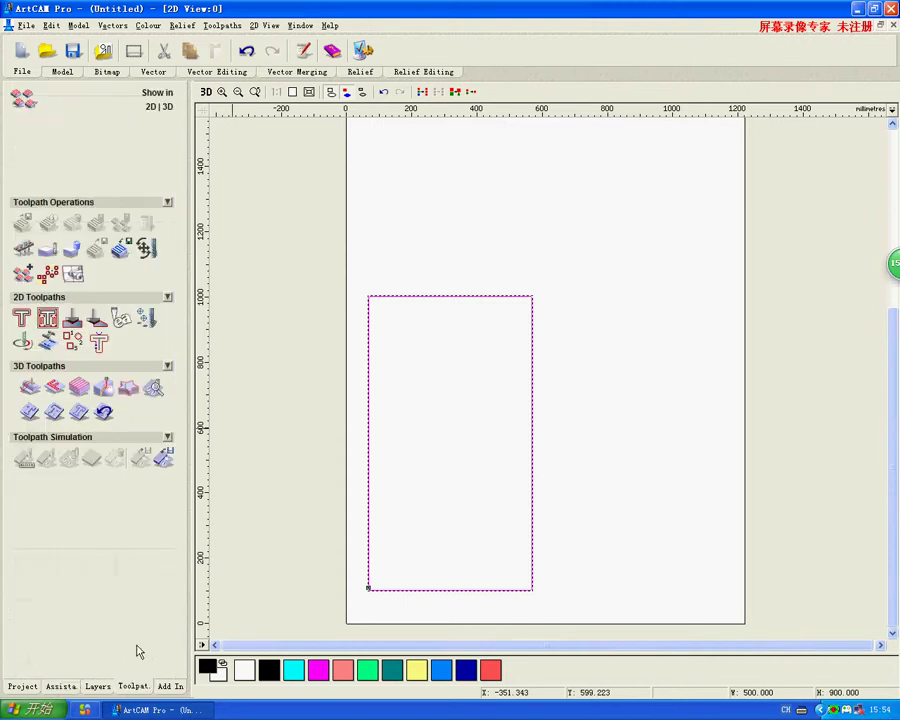
left_click(22, 320)
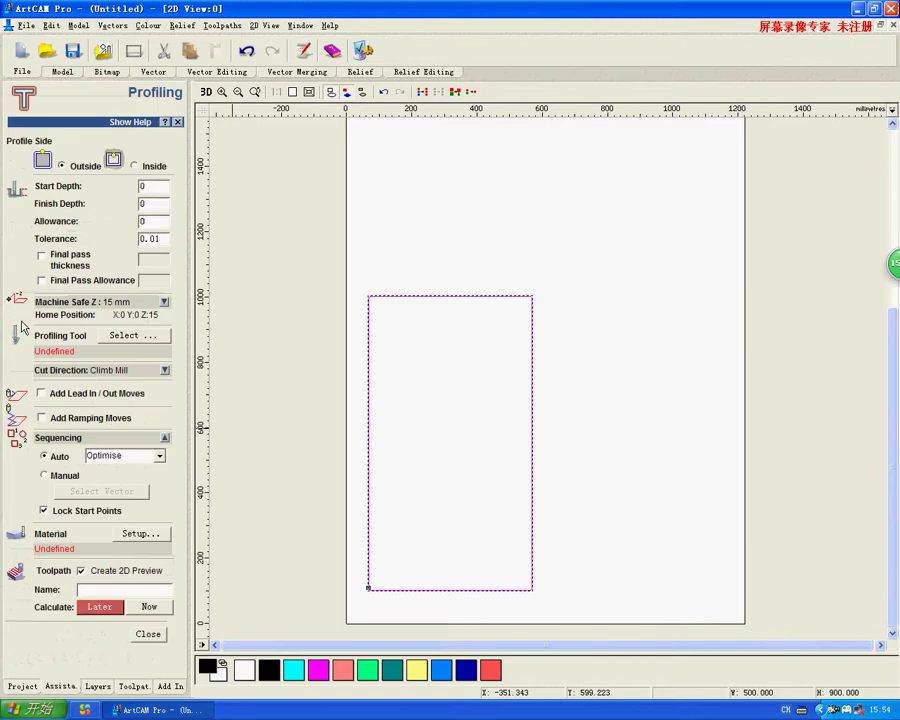
double_click(146, 203)
double_click(152, 223)
left_click(163, 302)
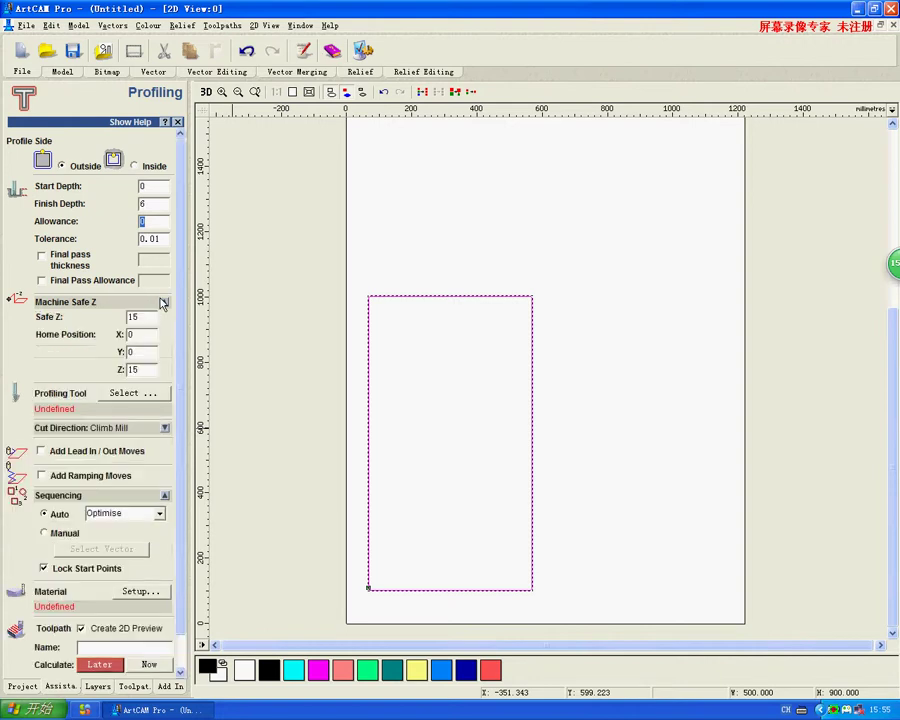
left_click(147, 316)
type("0")
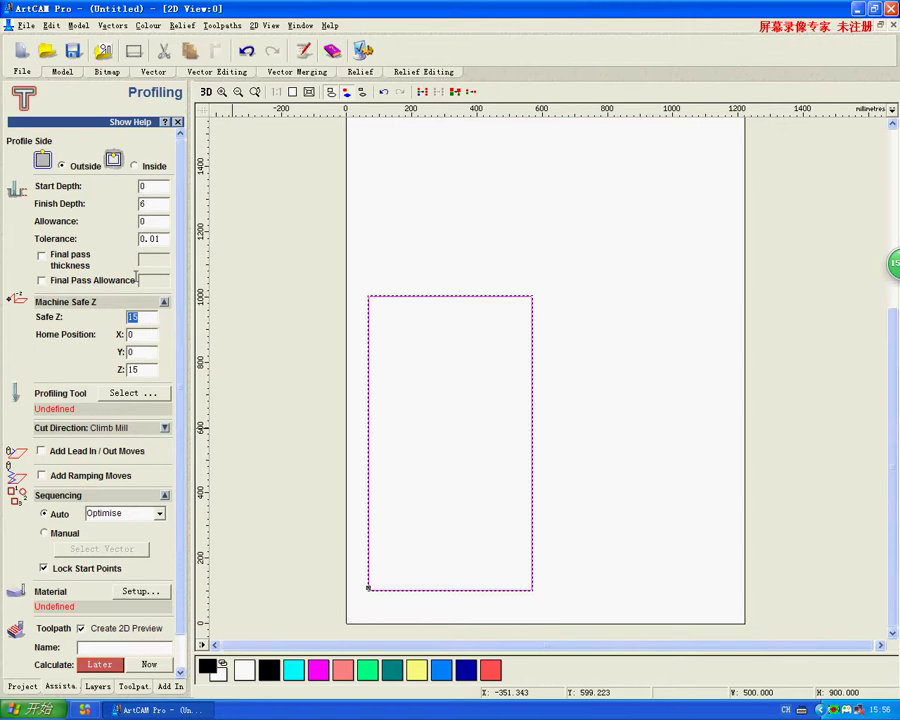
- Open the tool database for the profiling tool, select the Metric Tools group, expand Aluminum and collapse Wood or Plastic
left_click(121, 396)
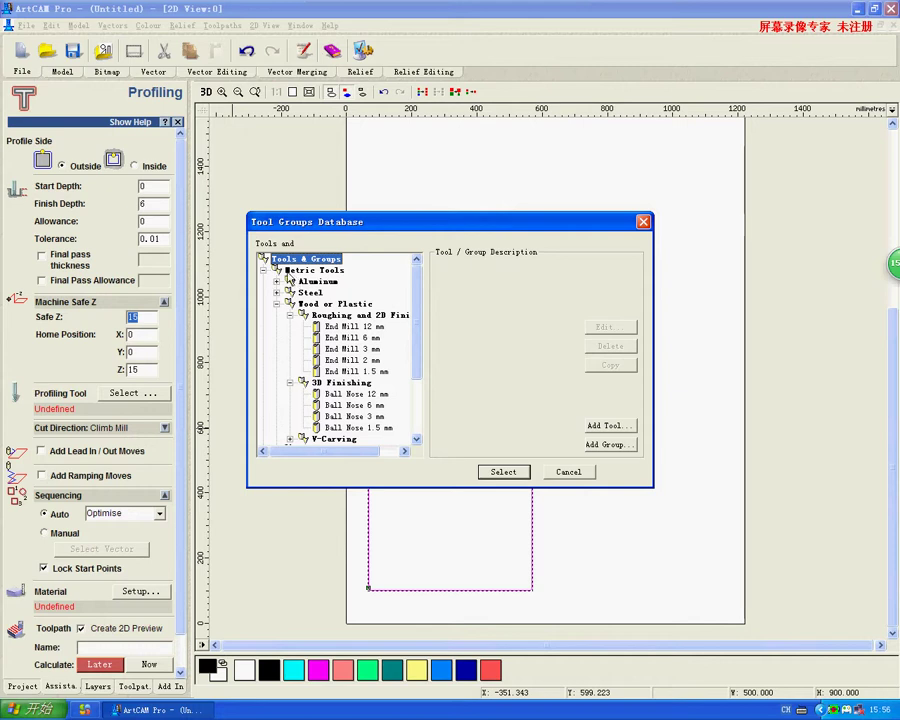
left_click(316, 270)
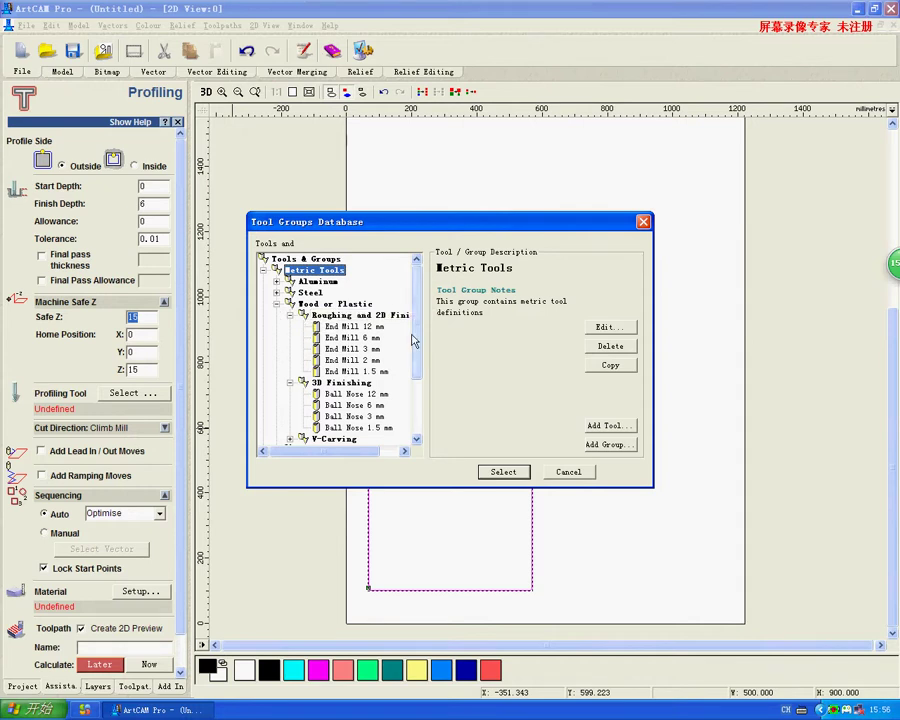
left_click(277, 282)
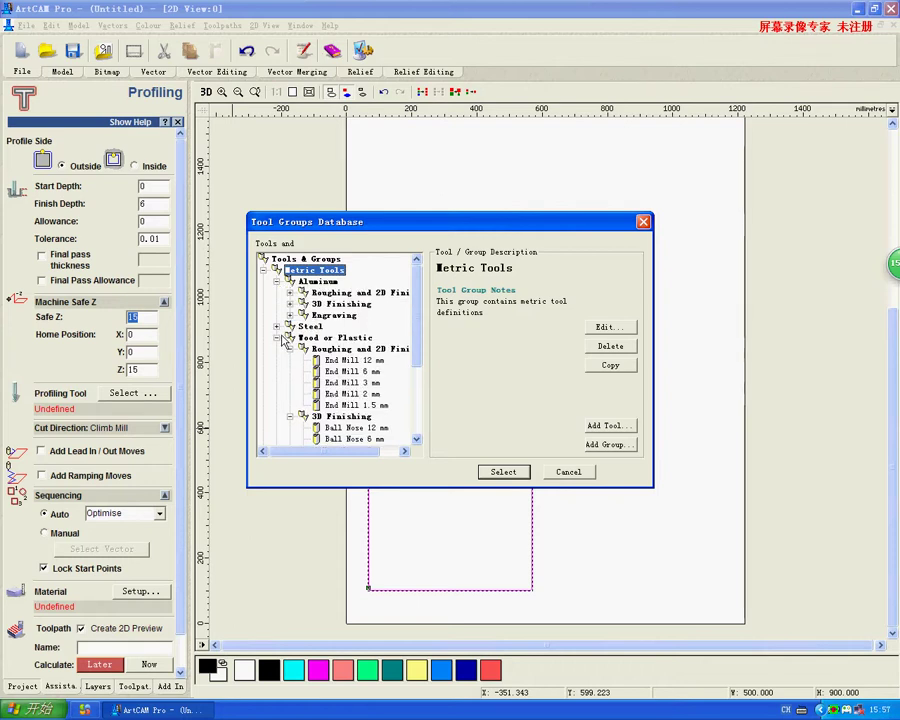
left_click(278, 338)
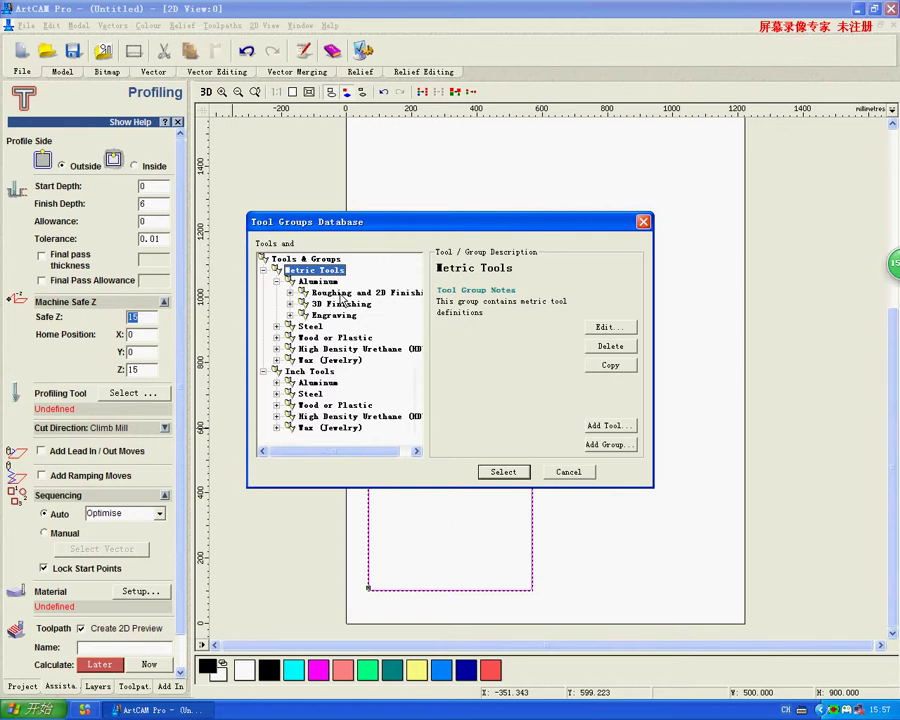
- Add a new tool to the Metric Tools group with description 22, type Slot Drill and diameter 6 mm
left_click(605, 425)
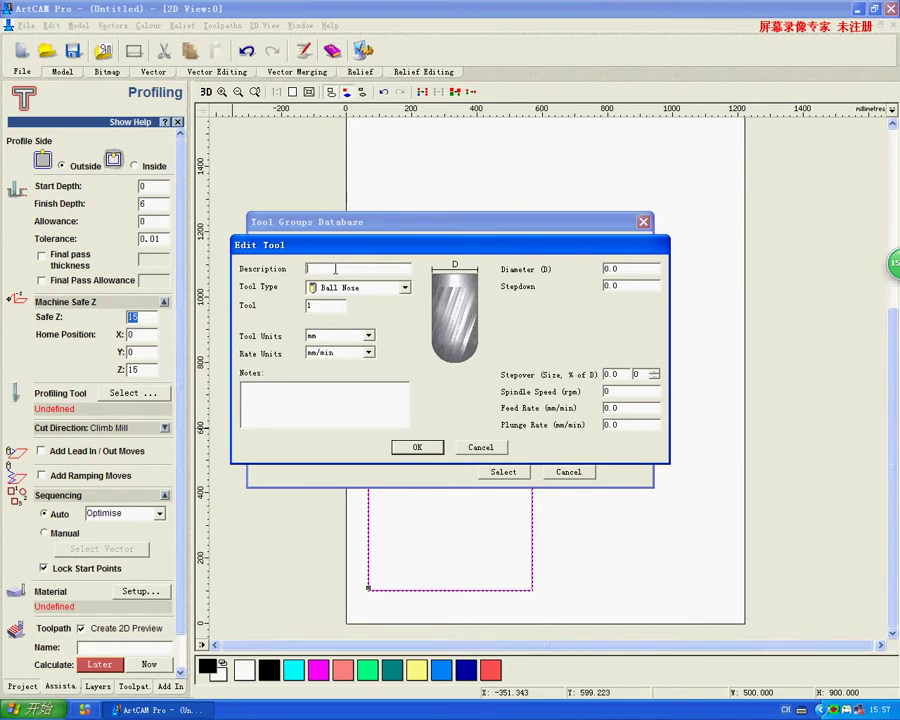
type("22")
left_click(376, 290)
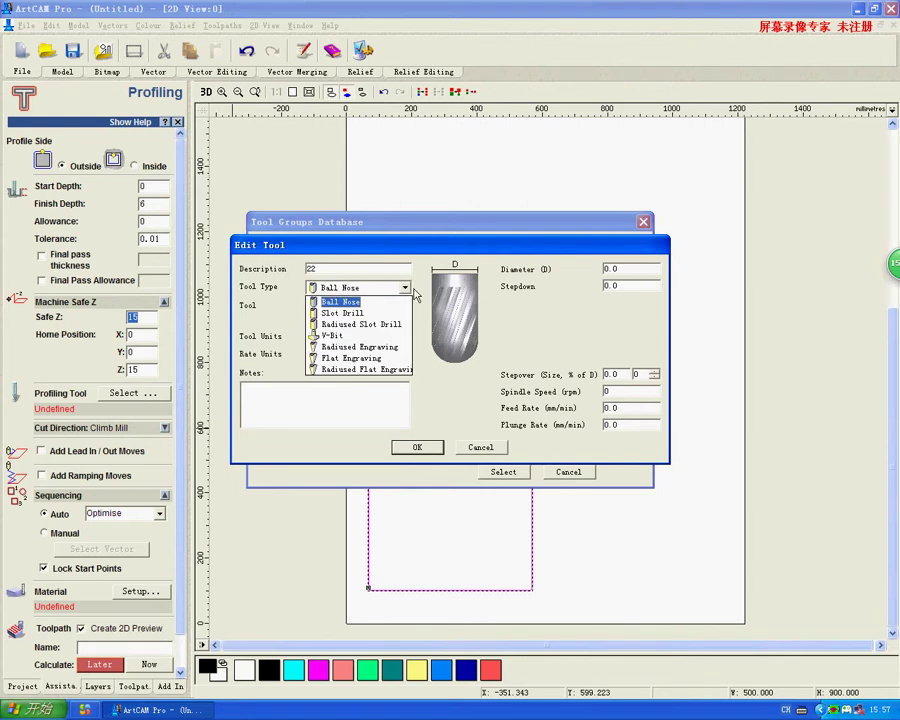
left_click(348, 314)
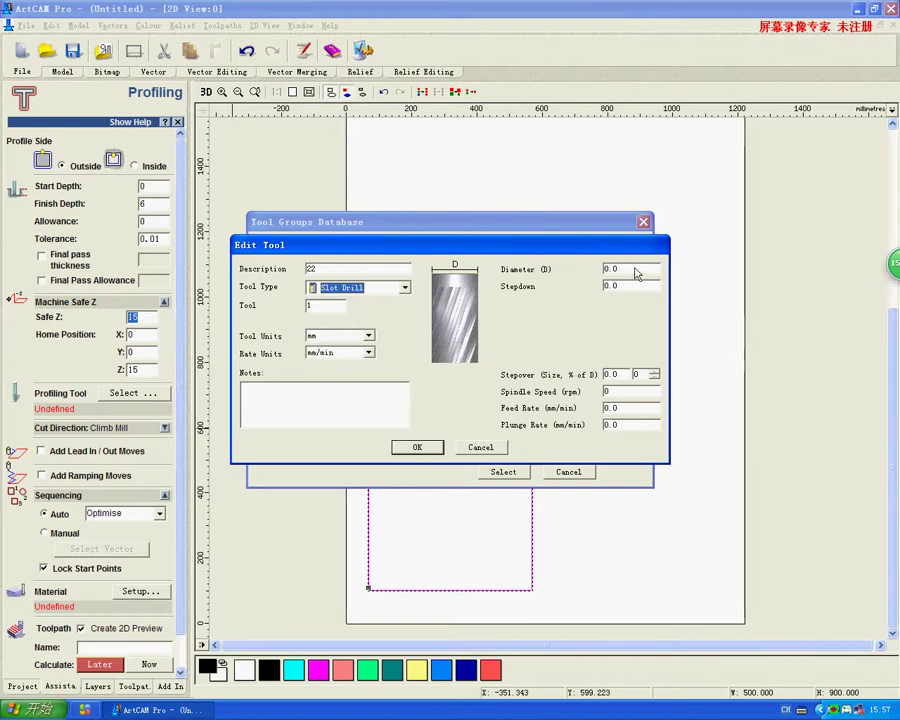
left_click_drag(624, 270, 586, 270)
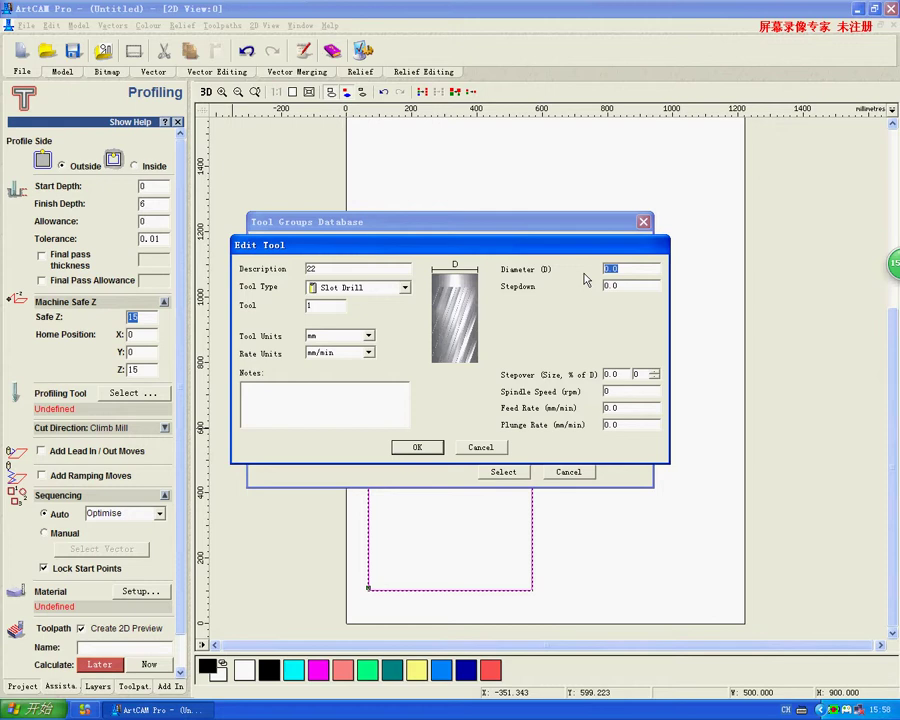
type("6")
key("Tab")
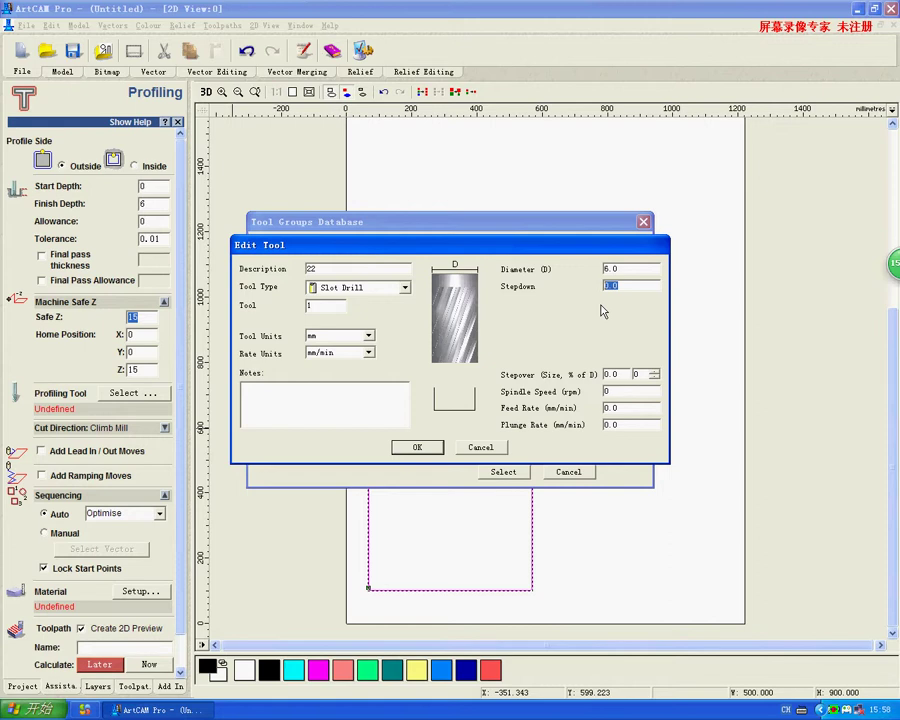
- Set the new slot drill's stepdown to 25 mm and its stepover to 50% of the diameter
type("25")
key("BackSpace")
key("BackSpace")
type("3")
key("BackSpace")
type("25")
double_click(632, 374)
type("50")
- Set the slot drill's spindle speed to 24000 rpm
left_click(640, 393)
key("BackSpace")
type("24")
left_click(625, 410)
type("0")
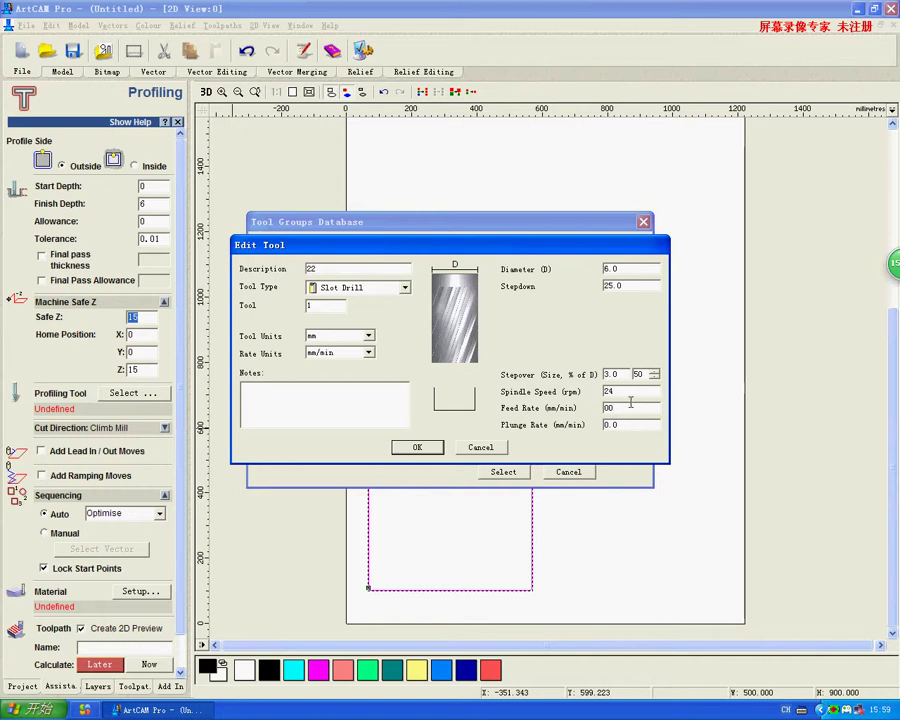
left_click(630, 392)
type("00")
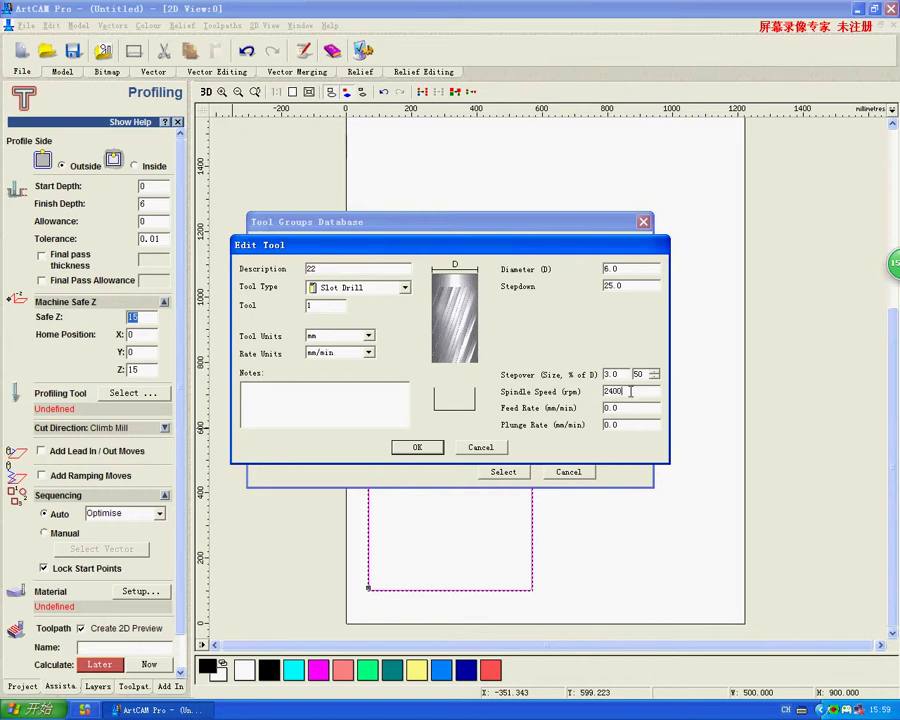
type("0")
- Set the slot drill's feed rate and plunge rate to 200 mm/min each and save the tool
left_click_drag(632, 407, 569, 407)
type("200")
left_click_drag(614, 432, 553, 427)
type("200")
left_click(415, 447)
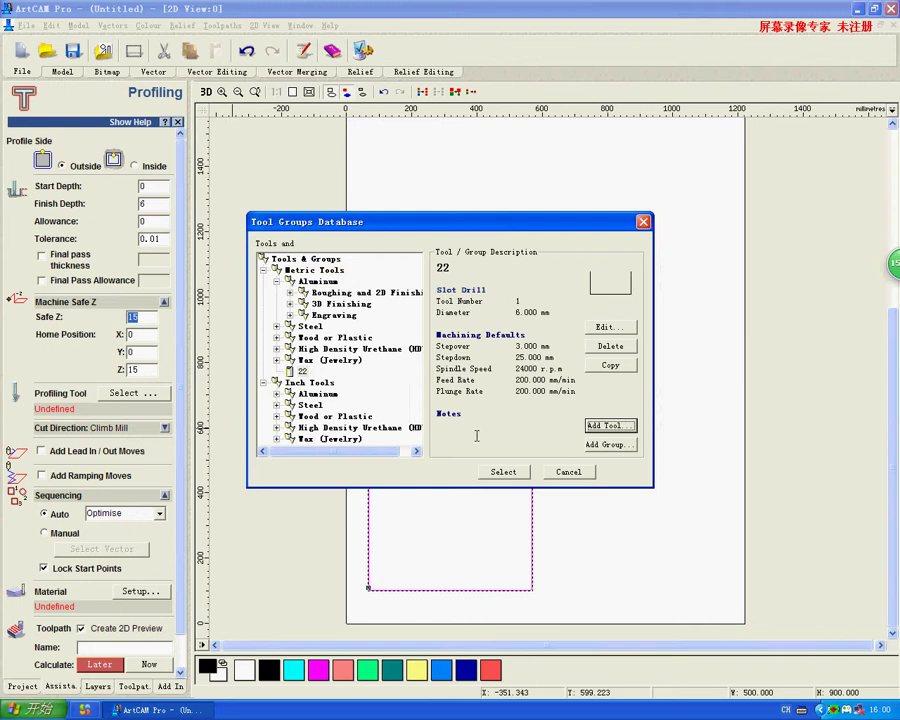
- Assign slot drill 22 as the profiling tool and switch the profile side to Inside
left_click(302, 371)
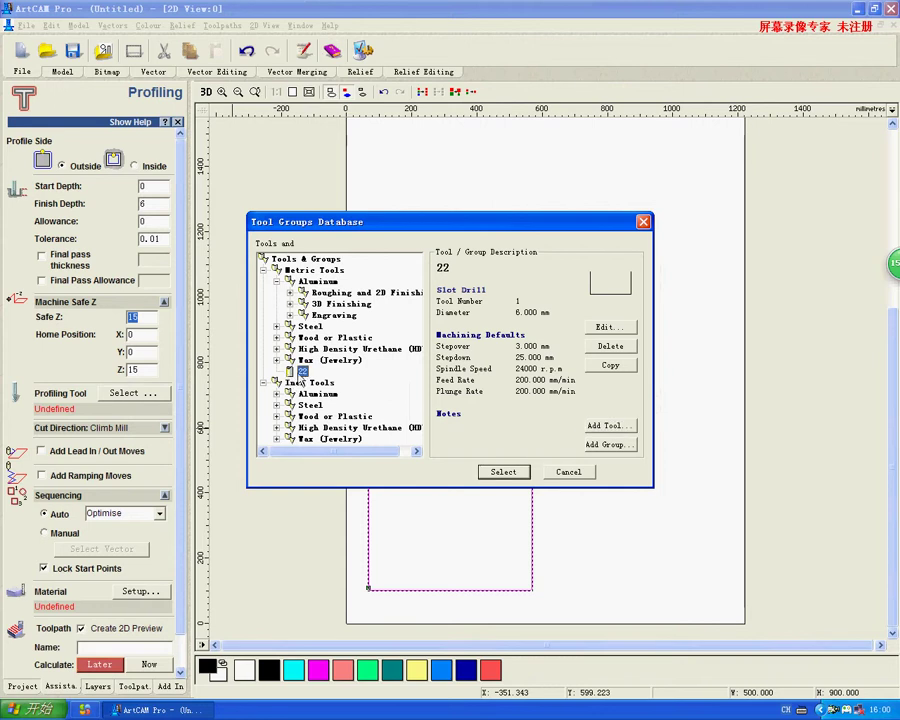
left_click(503, 472)
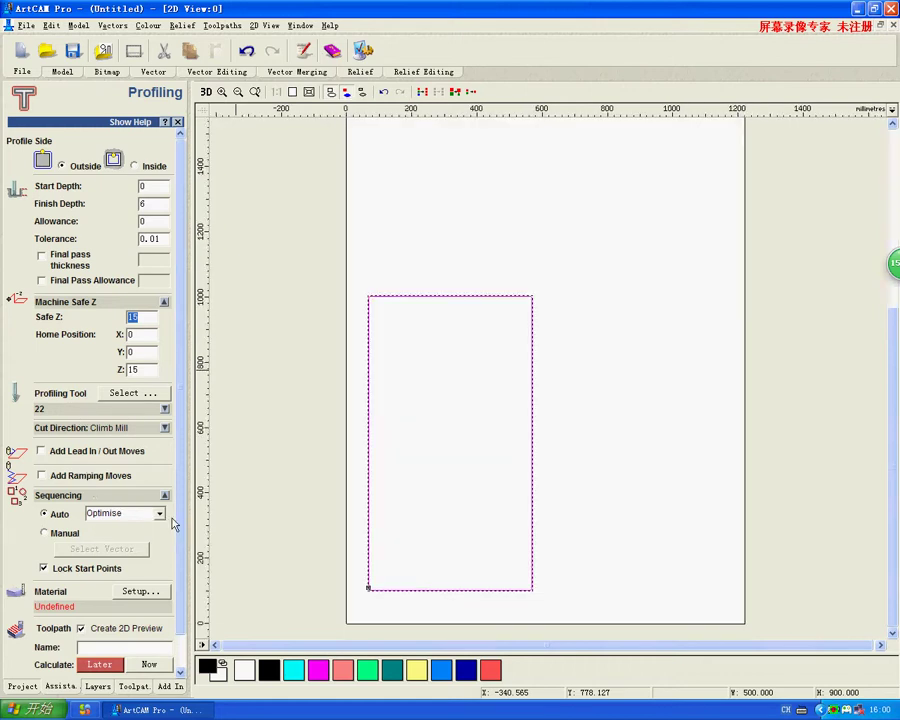
scroll(176, 535, "down", 2)
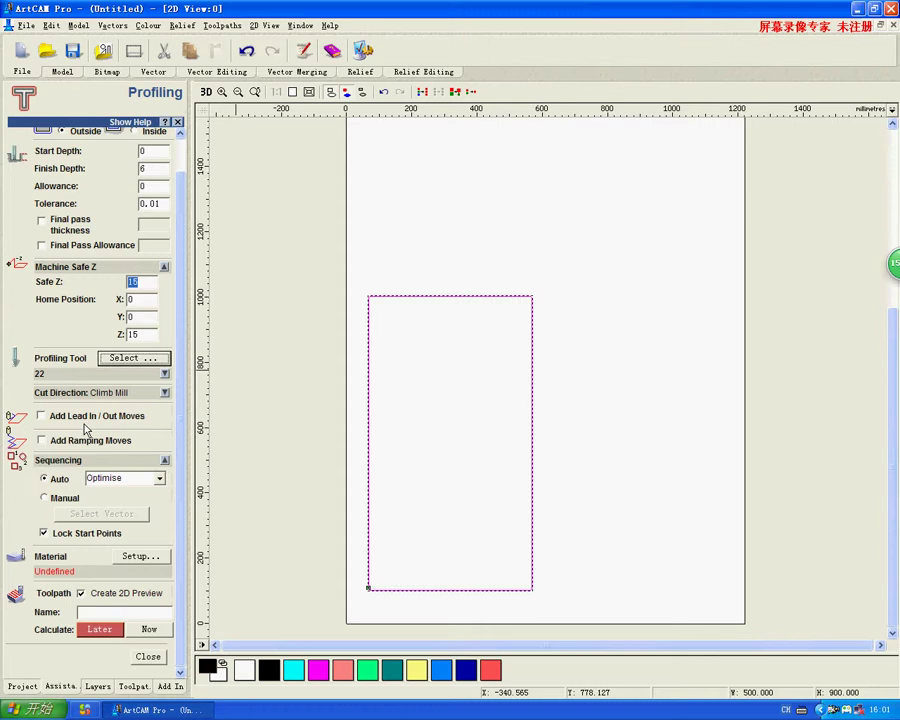
left_click_drag(178, 430, 178, 372)
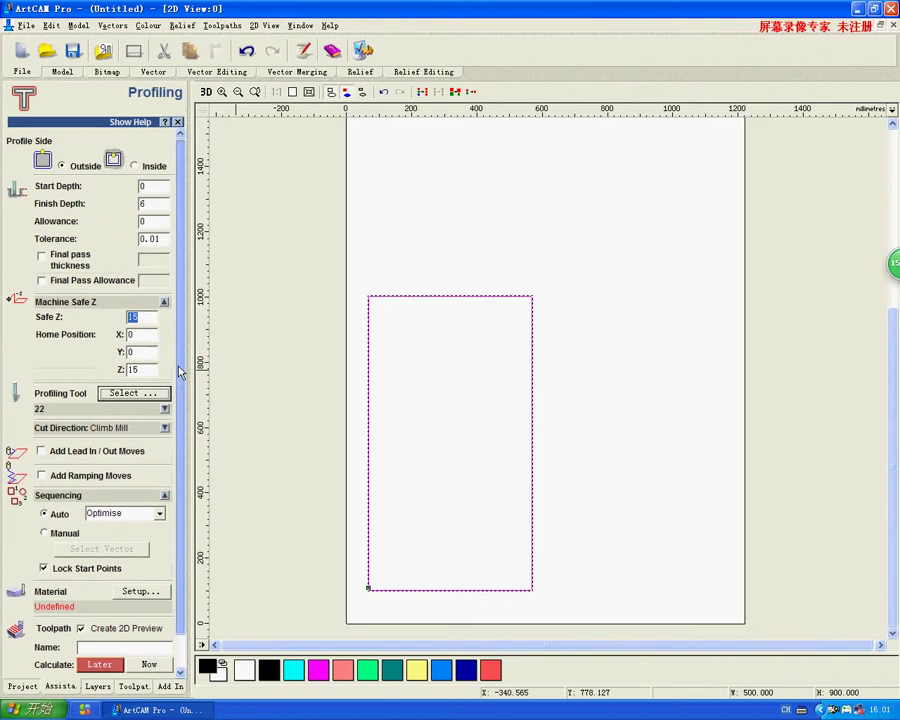
left_click(135, 166)
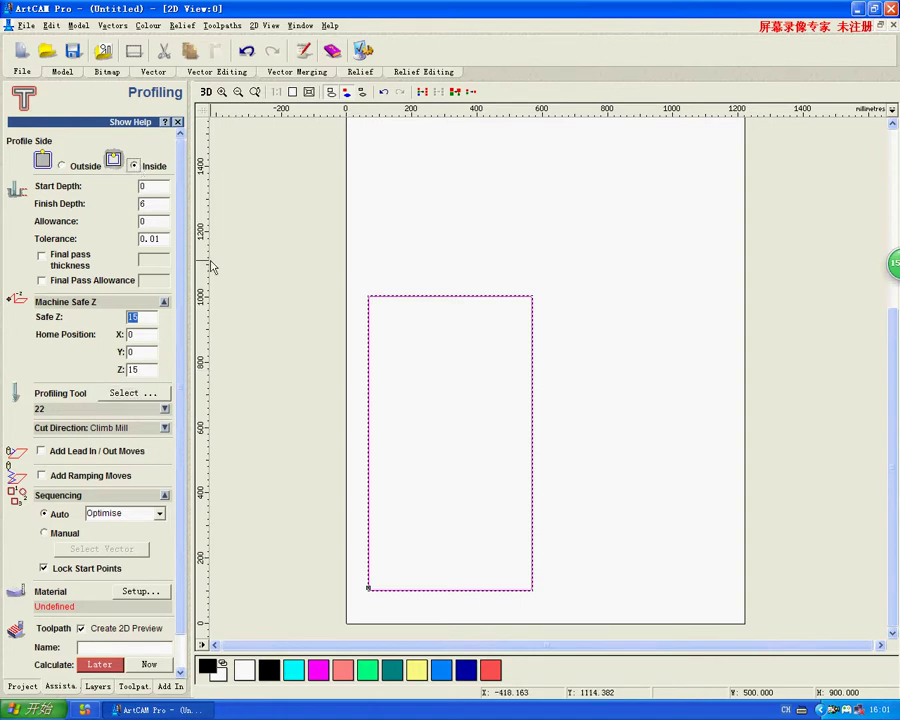
- Set up the toolpath's material with a thickness of 6 mm
scroll(182, 248, "down", 1)
left_click_drag(182, 248, 187, 290)
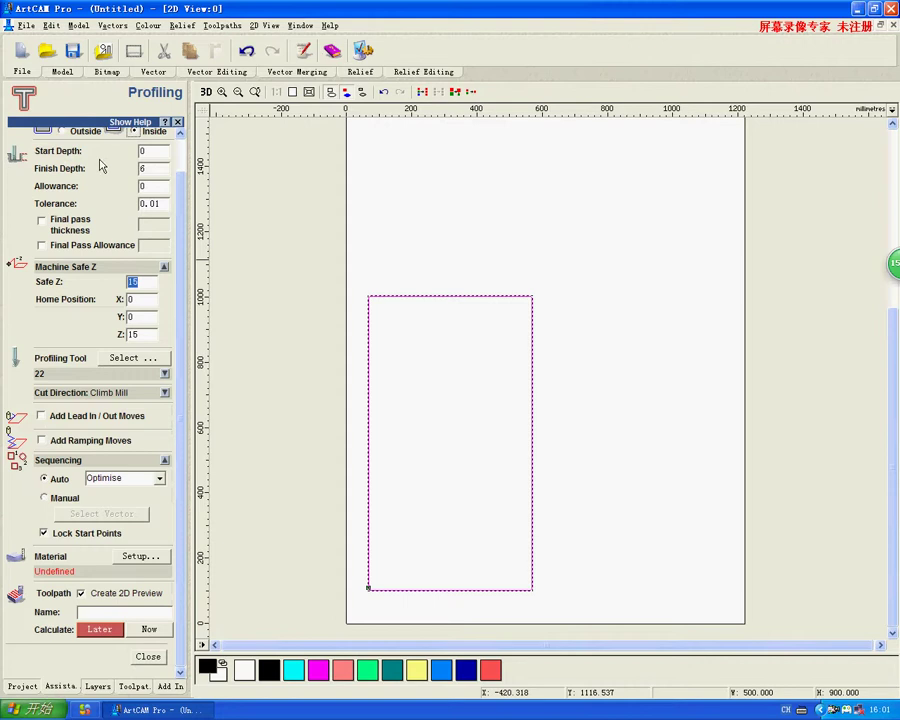
left_click_drag(181, 213, 183, 158)
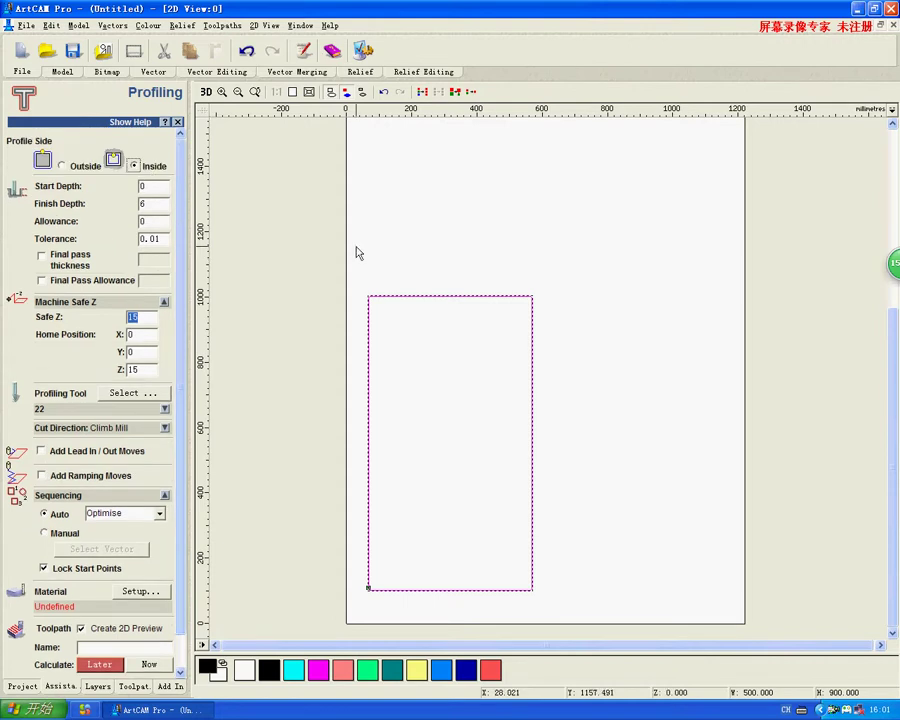
left_click_drag(182, 272, 184, 283)
scroll(183, 278, "down", 2)
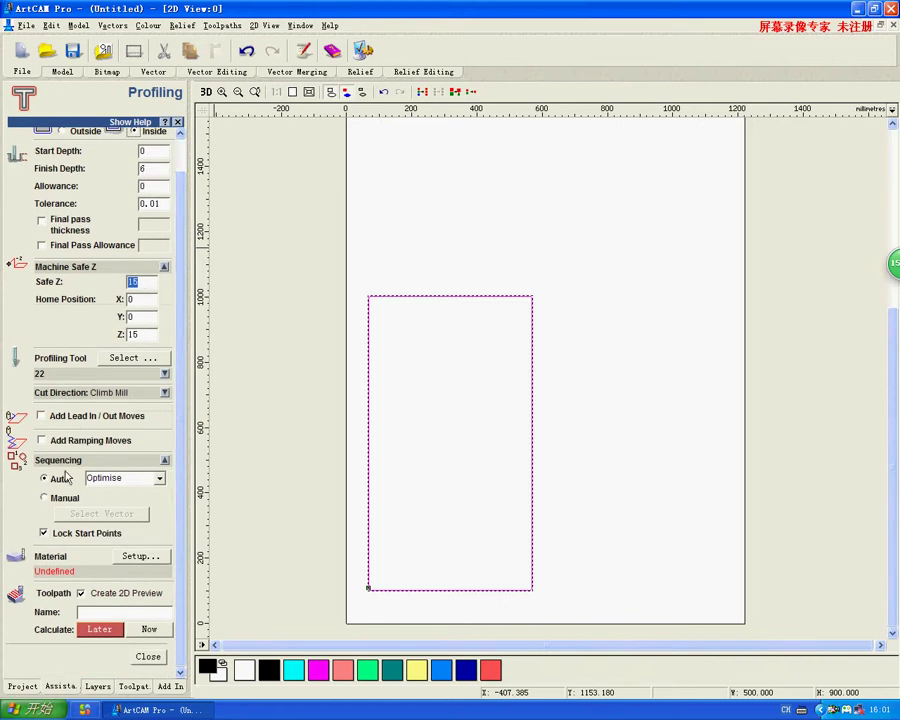
left_click(139, 556)
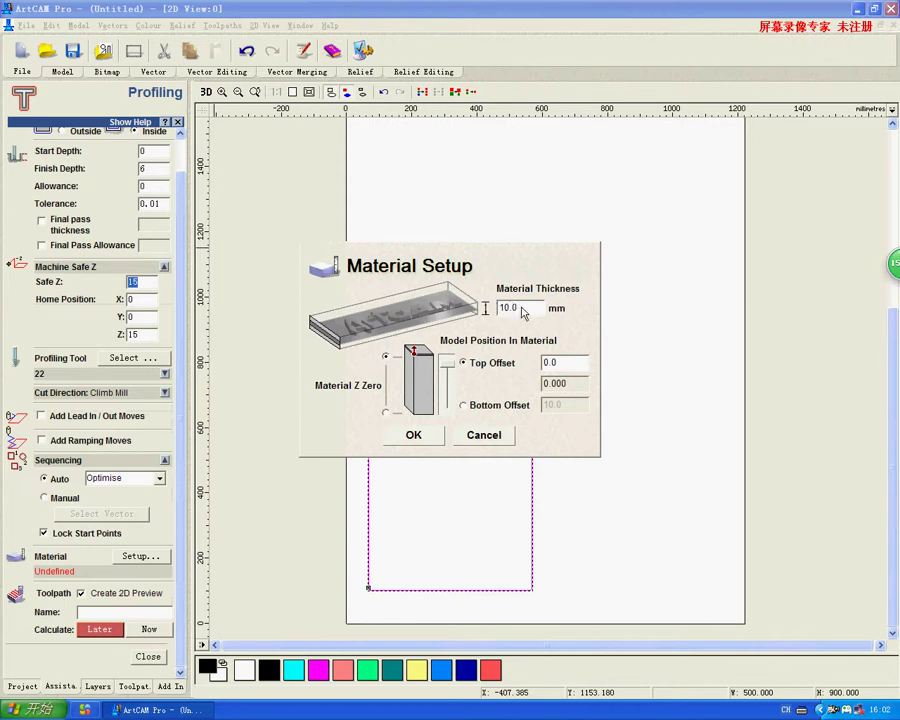
type("6")
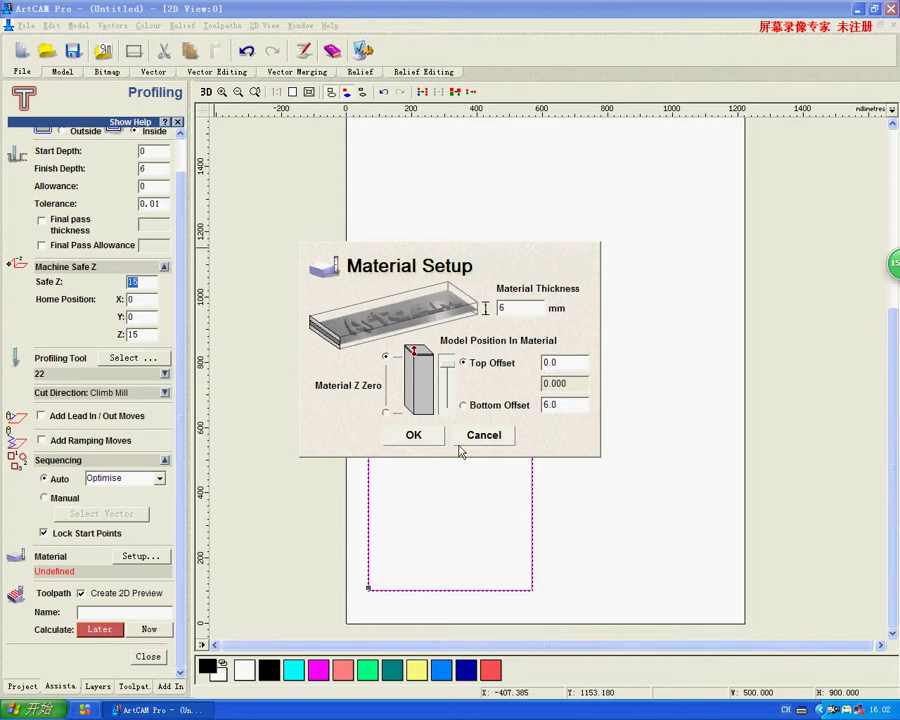
left_click(415, 435)
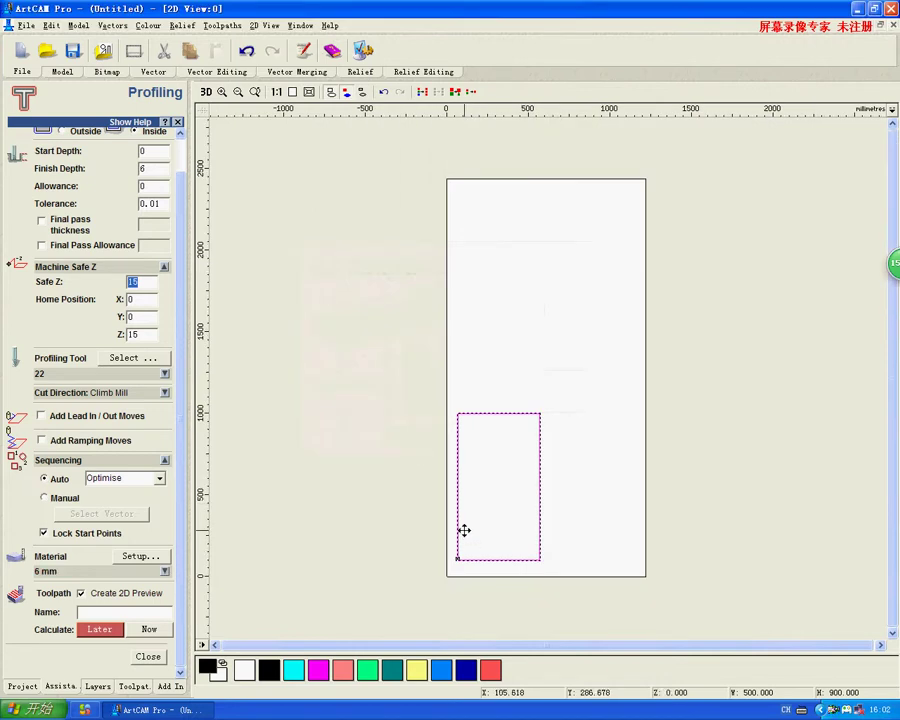
- Calculate the inside profiling toolpath for the 500 x 900 mm rectangle immediately
scroll(464, 532, "down", 2)
scroll(508, 478, "up", 2)
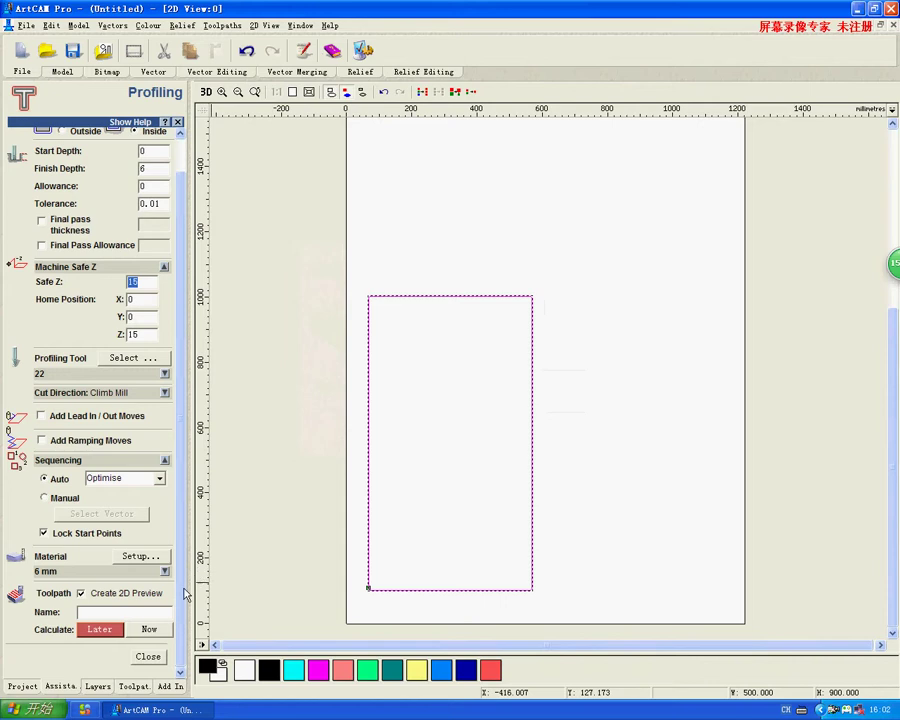
left_click(146, 629)
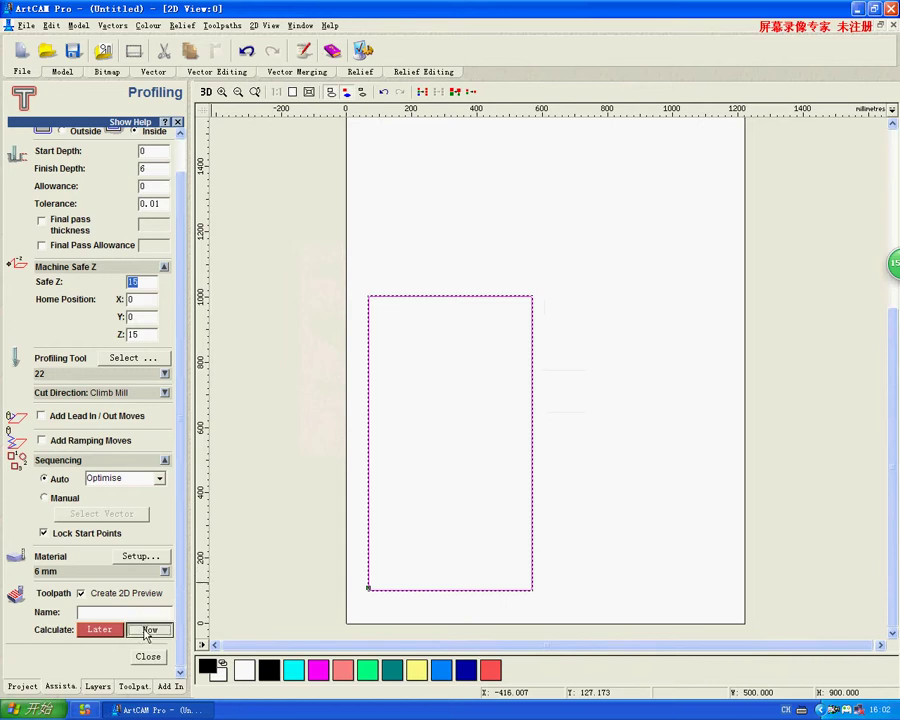
scroll(368, 580, "down", 1)
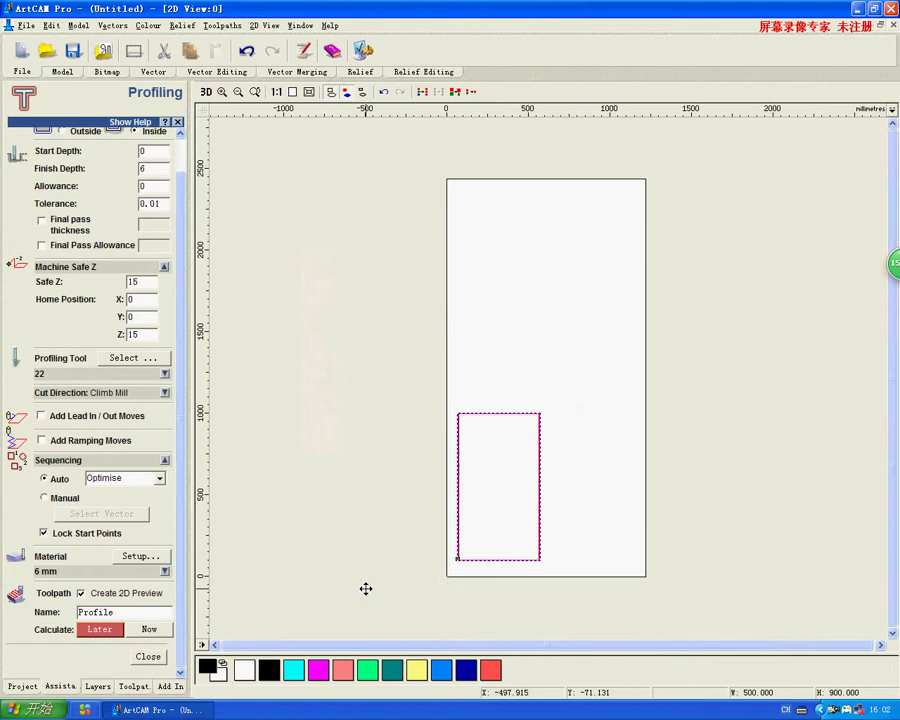
scroll(410, 570, "up", 2)
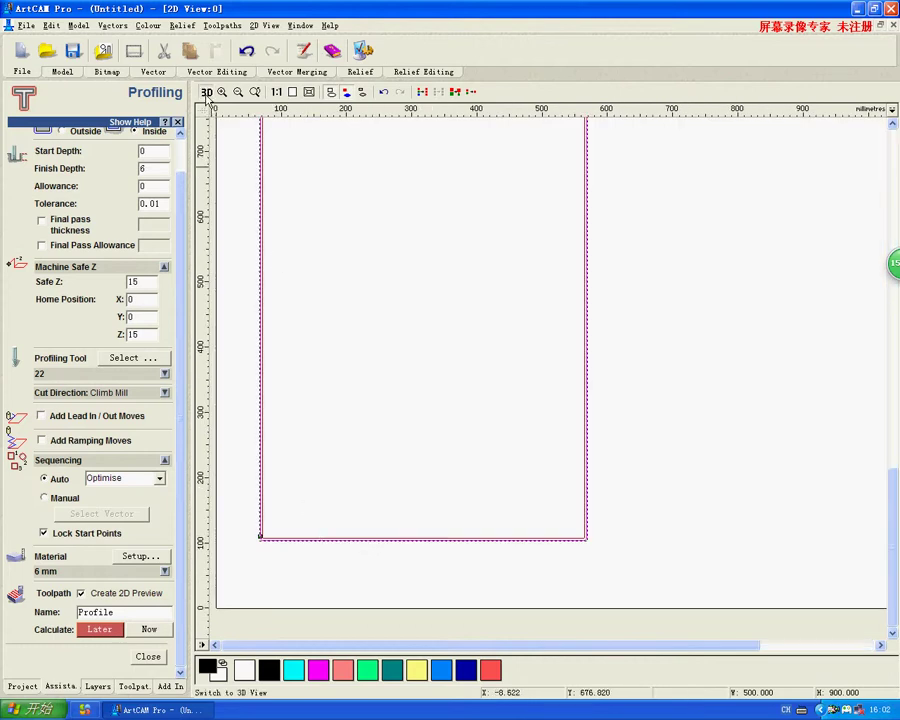
- Switch to the 3D view and examine the calculated profile toolpath on the sheet from several angles and distances
left_click(206, 92)
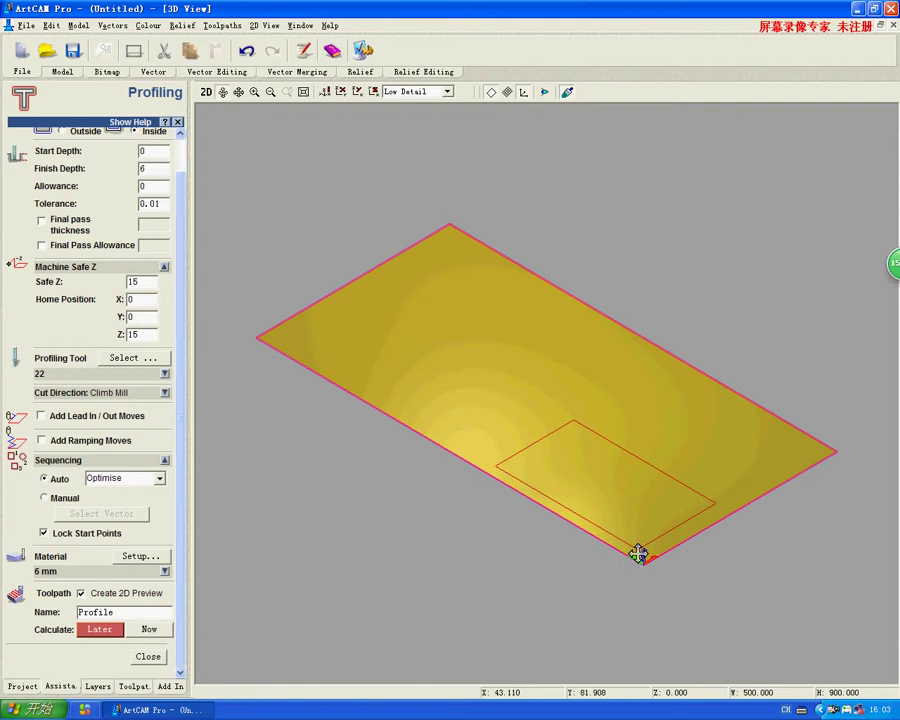
left_click(638, 553)
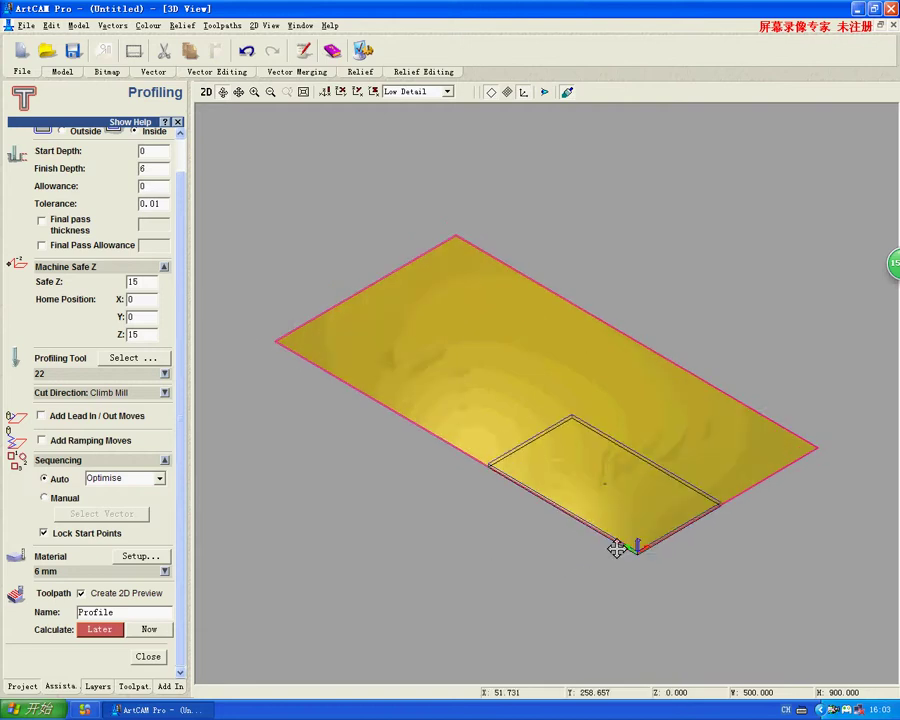
scroll(632, 541, "up", 3)
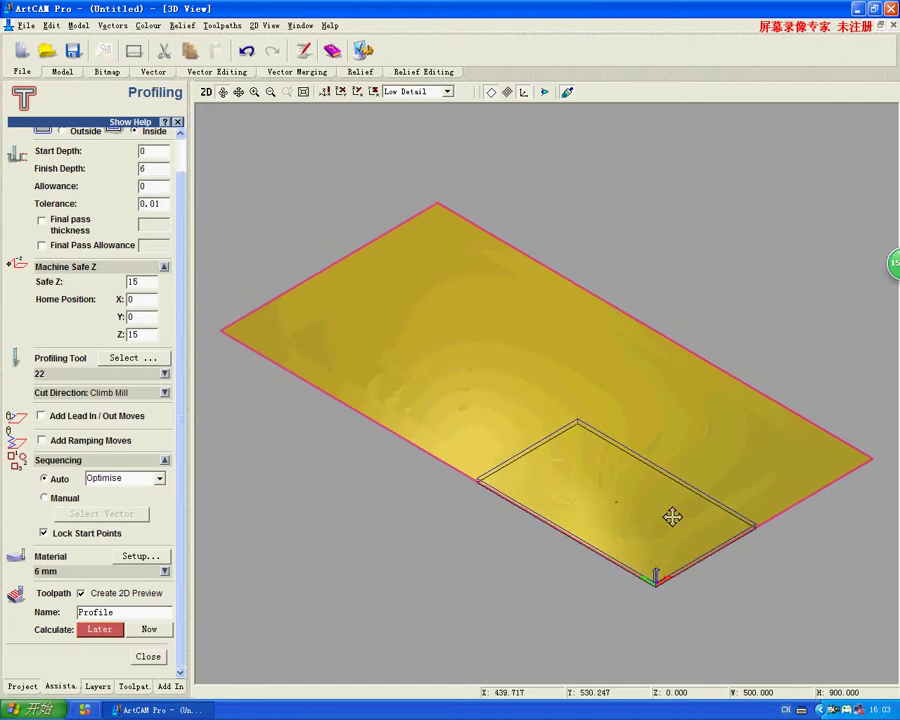
scroll(668, 505, "up", 5)
scroll(661, 534, "down", 8)
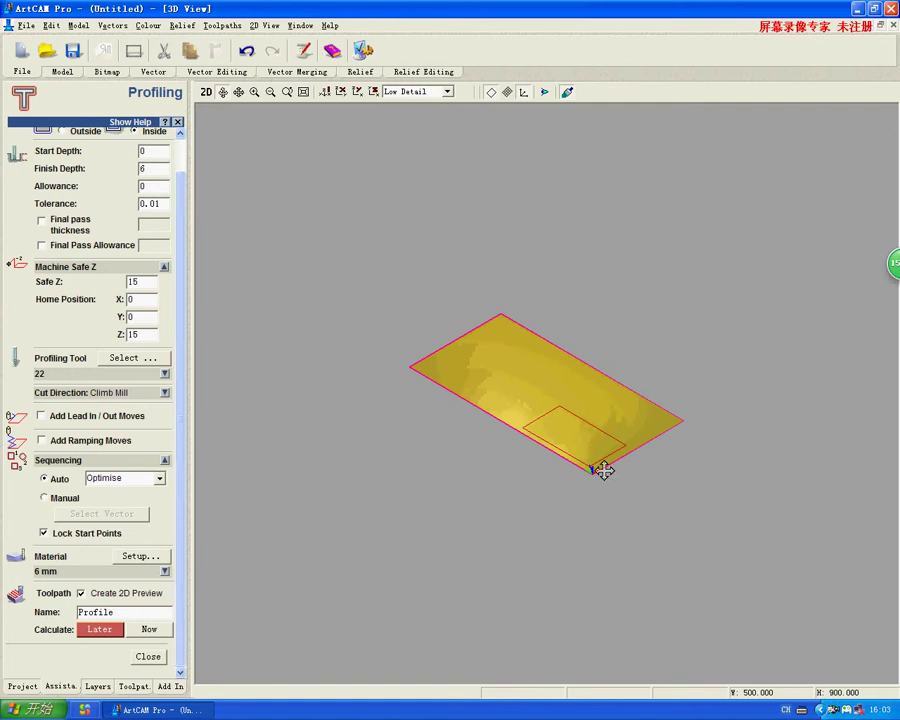
left_click_drag(597, 468, 585, 516)
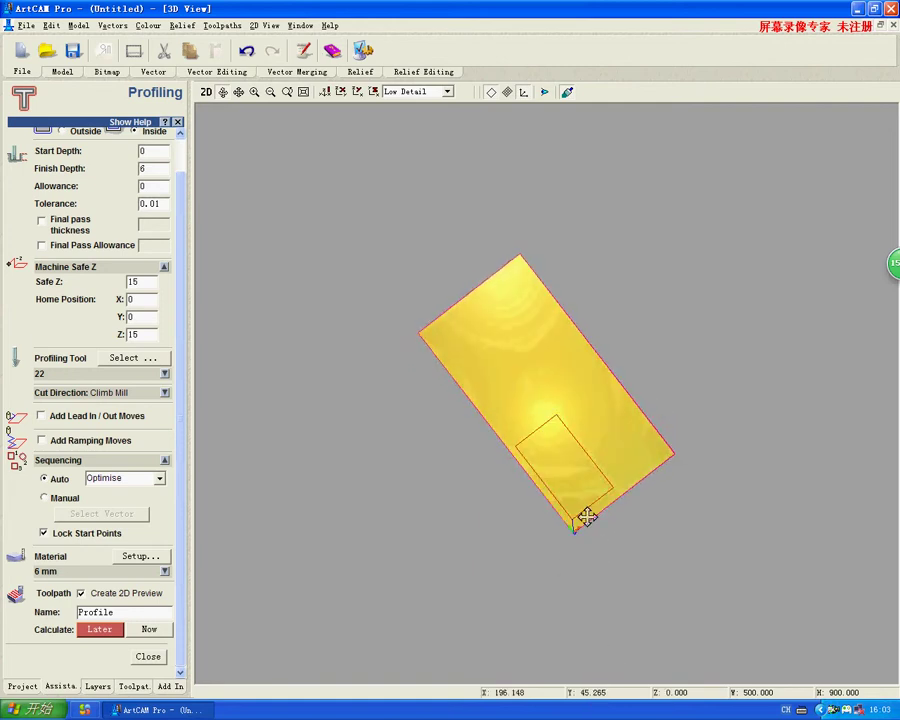
left_click_drag(579, 563, 569, 500)
scroll(566, 494, "up", 6)
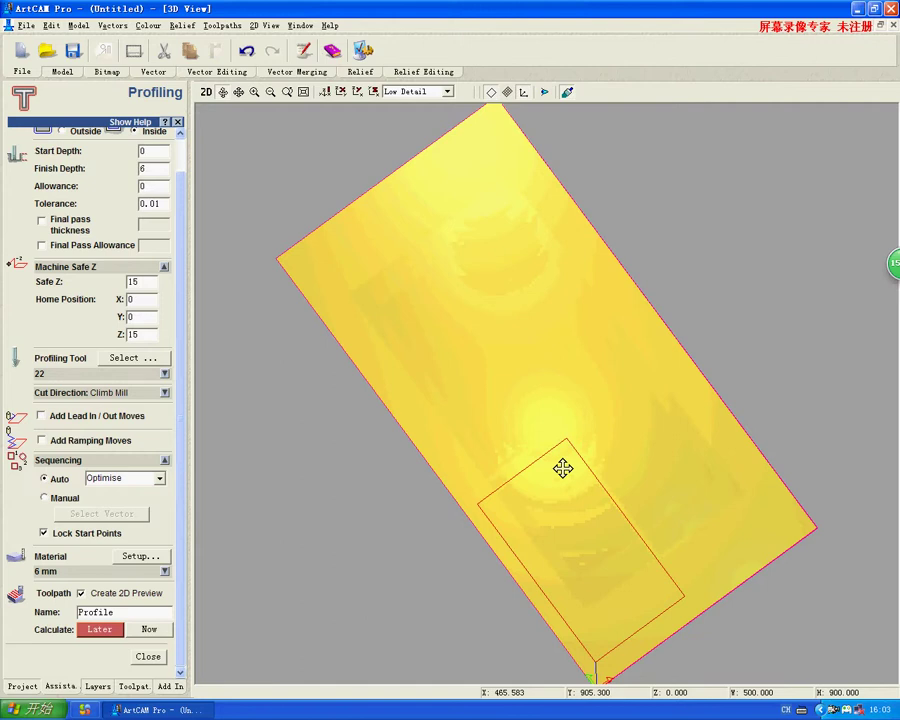
left_click_drag(563, 468, 604, 320)
scroll(563, 412, "down", 5)
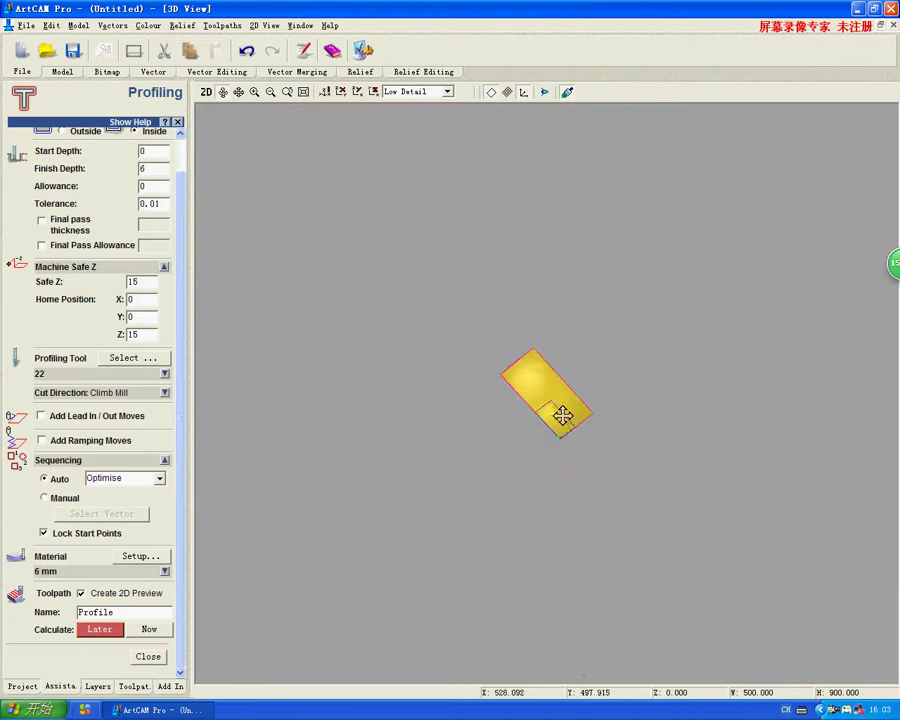
scroll(565, 404, "up", 6)
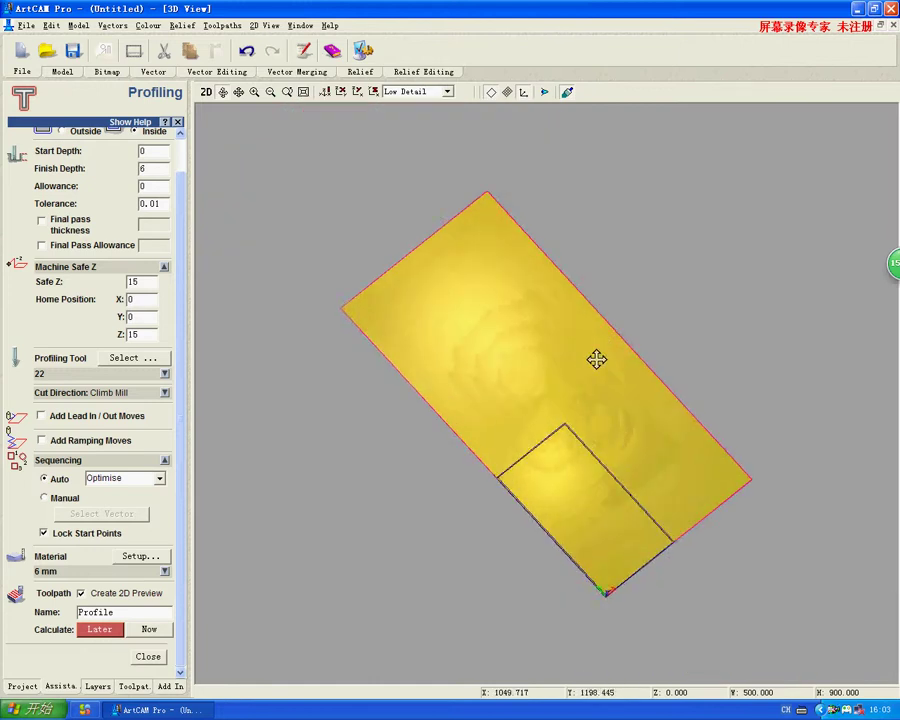
scroll(597, 358, "down", 1)
scroll(580, 365, "up", 1)
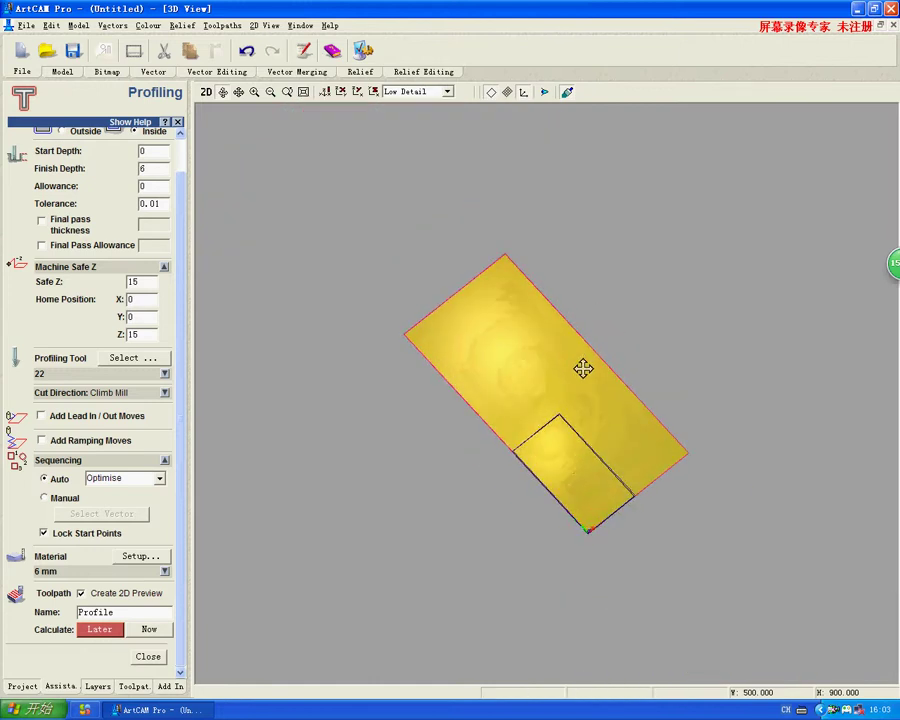
left_click_drag(604, 342, 577, 354)
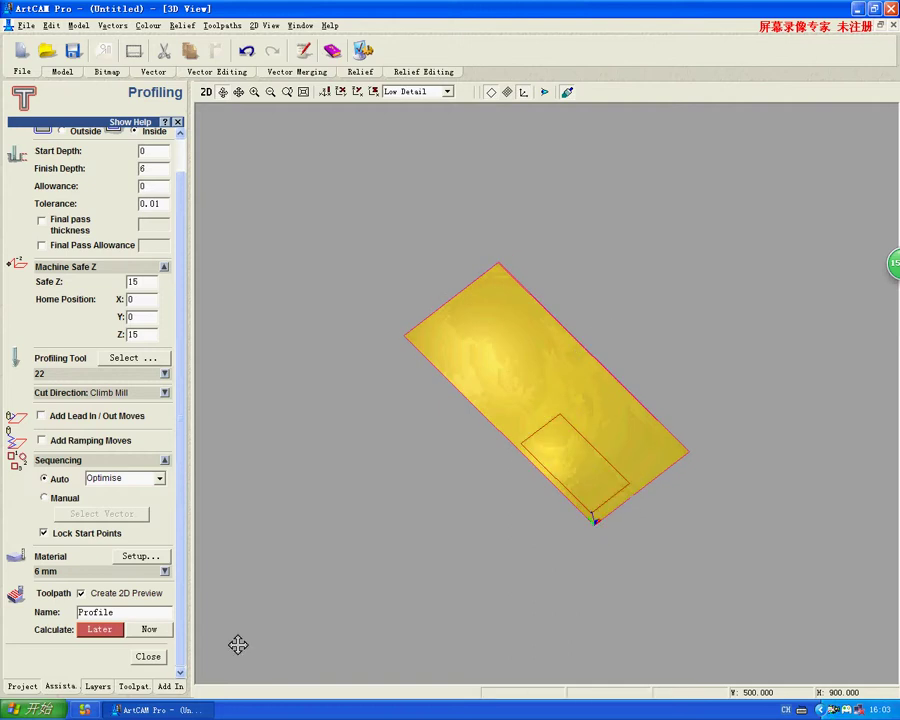
left_click_drag(526, 399, 464, 443)
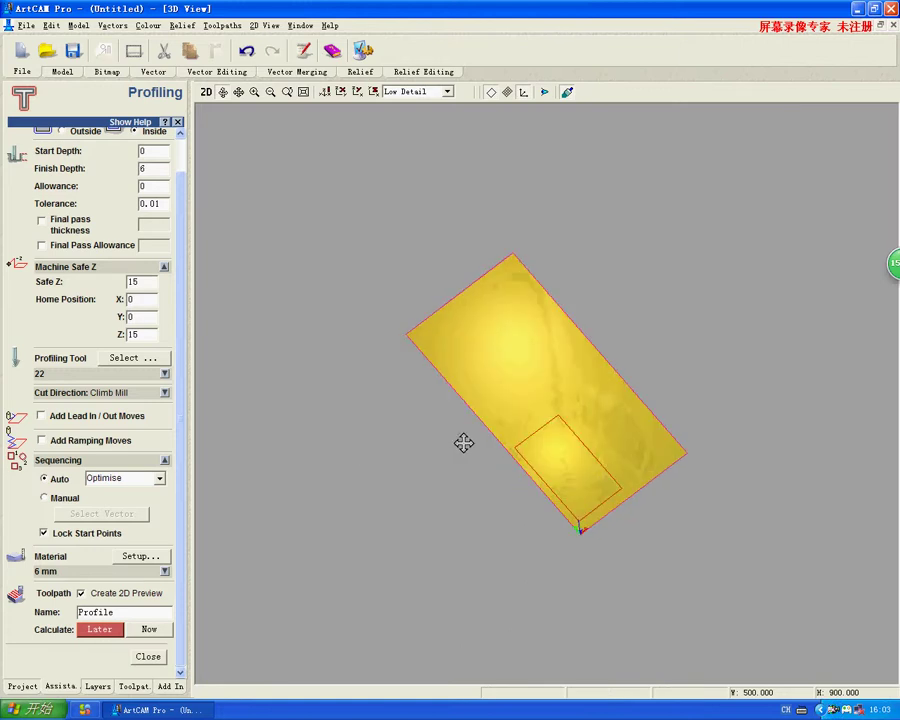
scroll(462, 440, "up", 5)
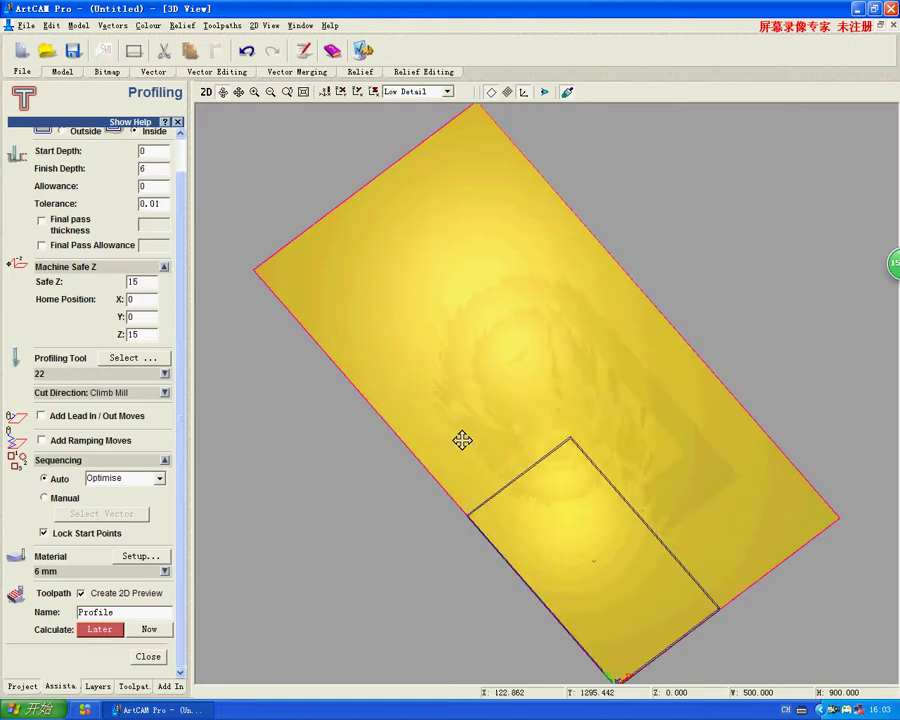
- Set up saving of the calculated profile toolpath with Model Master (*.mmg) as the machine output format
scroll(461, 438, "down", 4)
scroll(462, 408, "up", 6)
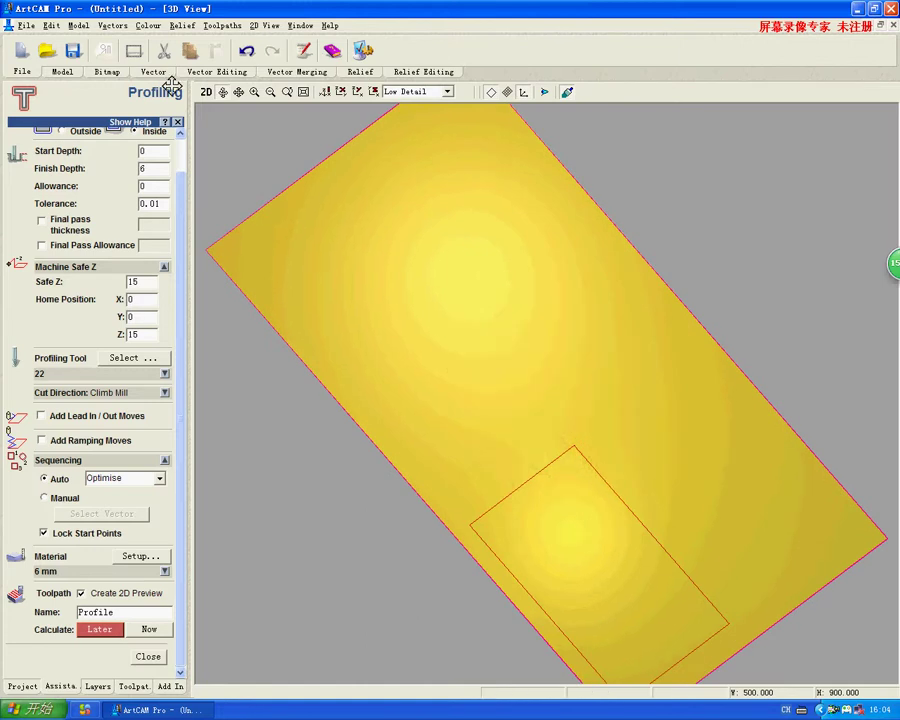
left_click(489, 509)
left_click(140, 687)
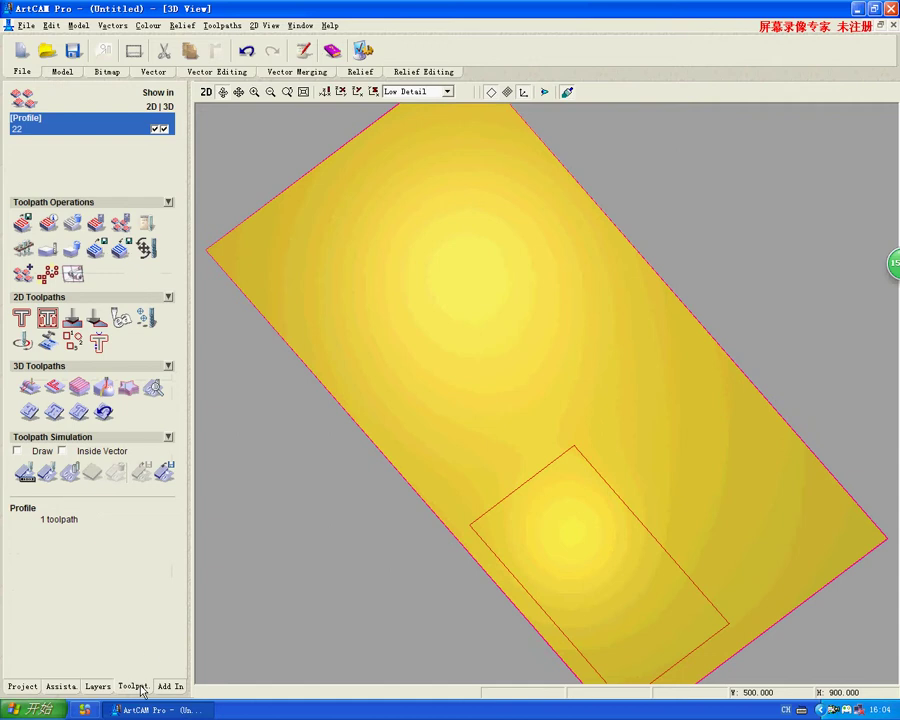
left_click(27, 225)
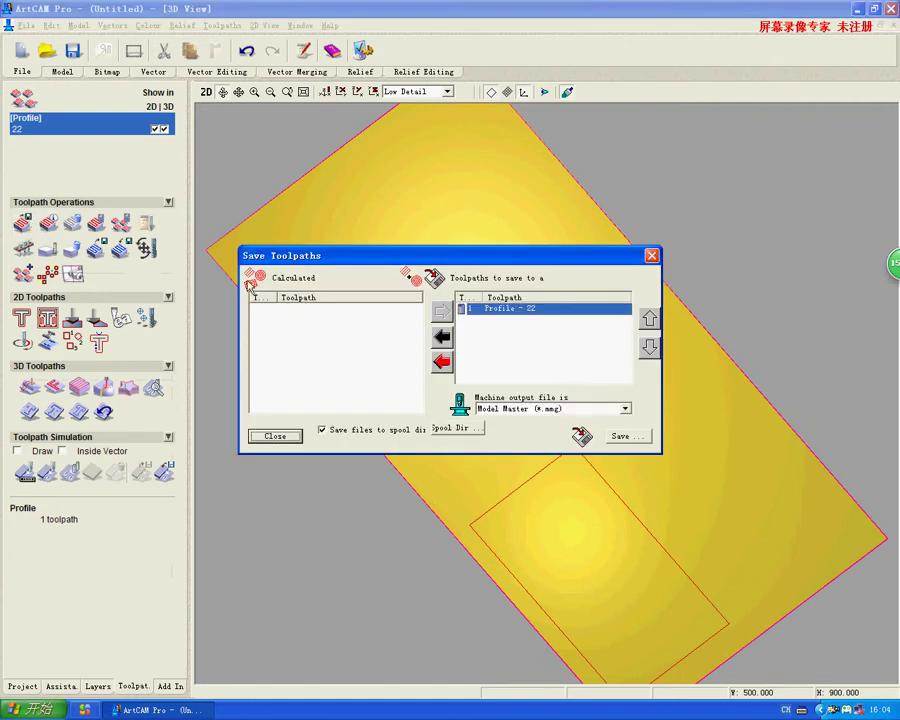
left_click(560, 408)
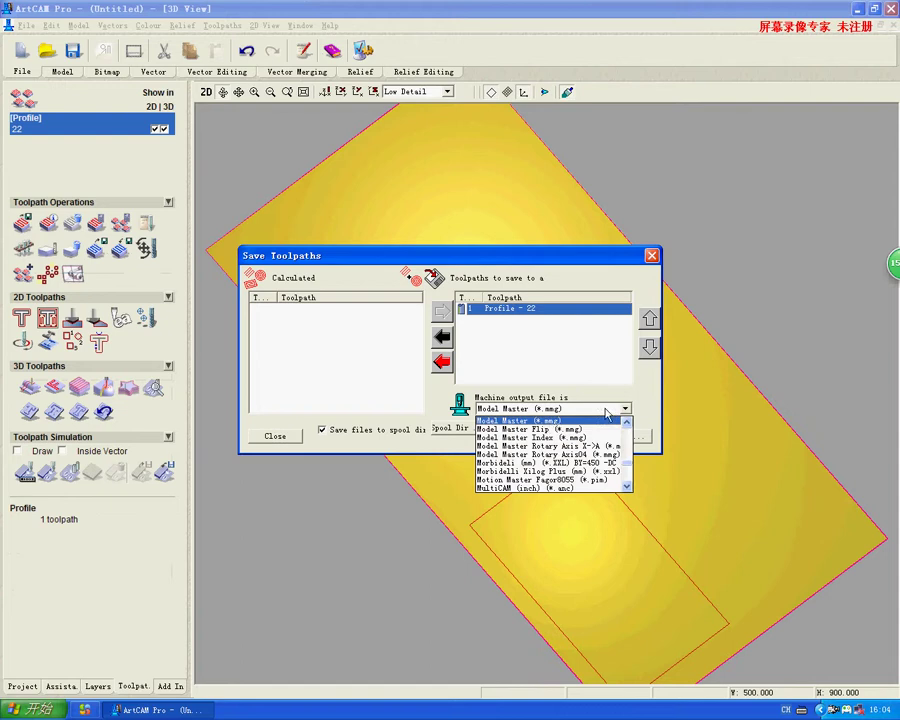
left_click(551, 422)
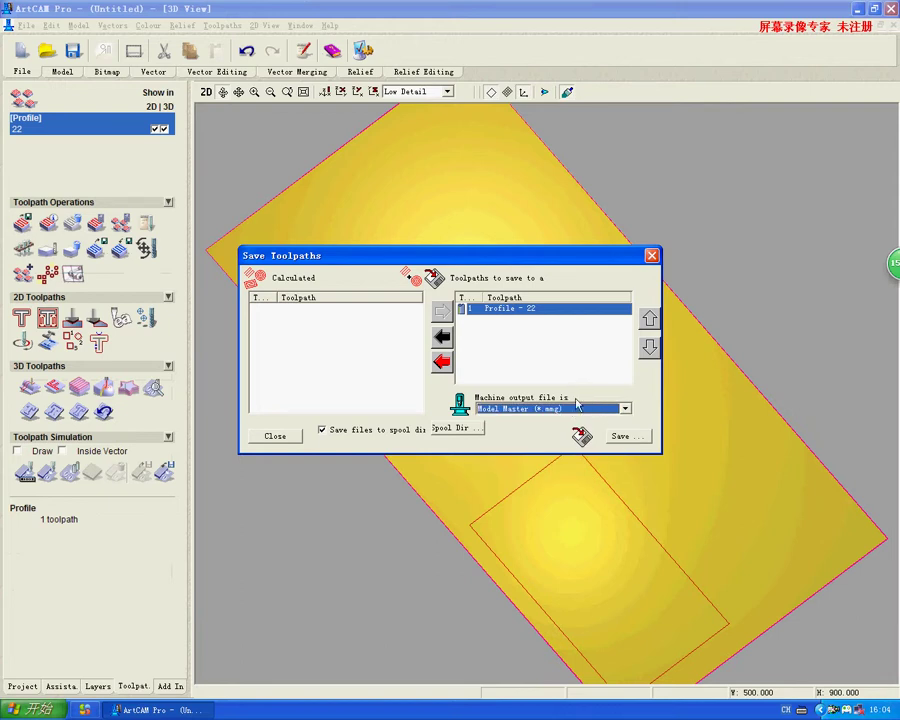
- Save the profile toolpath to the desktop under the file name 22 and close the Save Toolpaths dialog
left_click(625, 437)
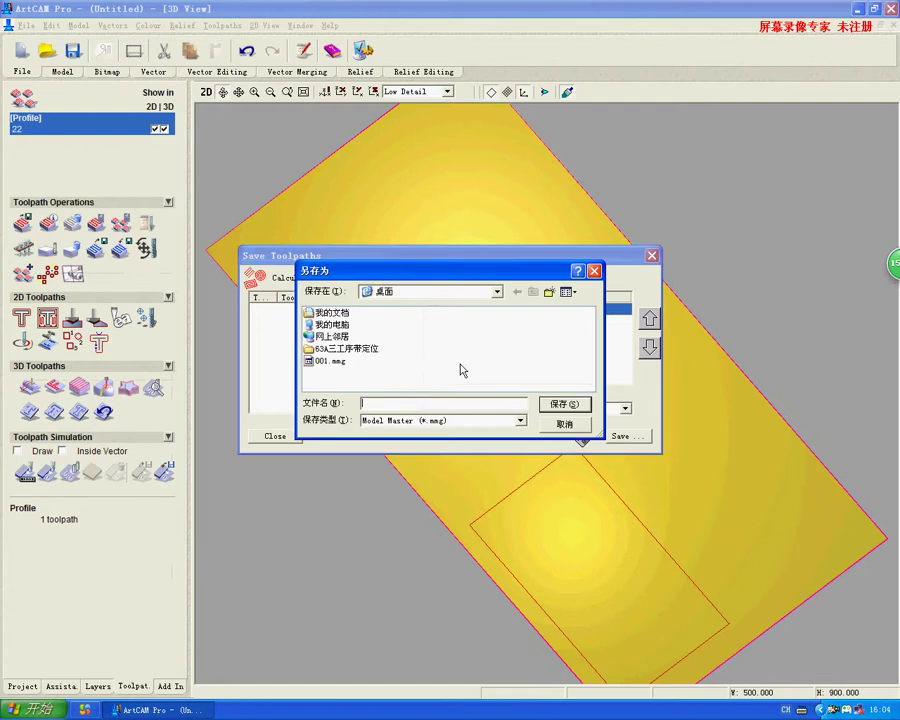
type("22")
left_click(567, 404)
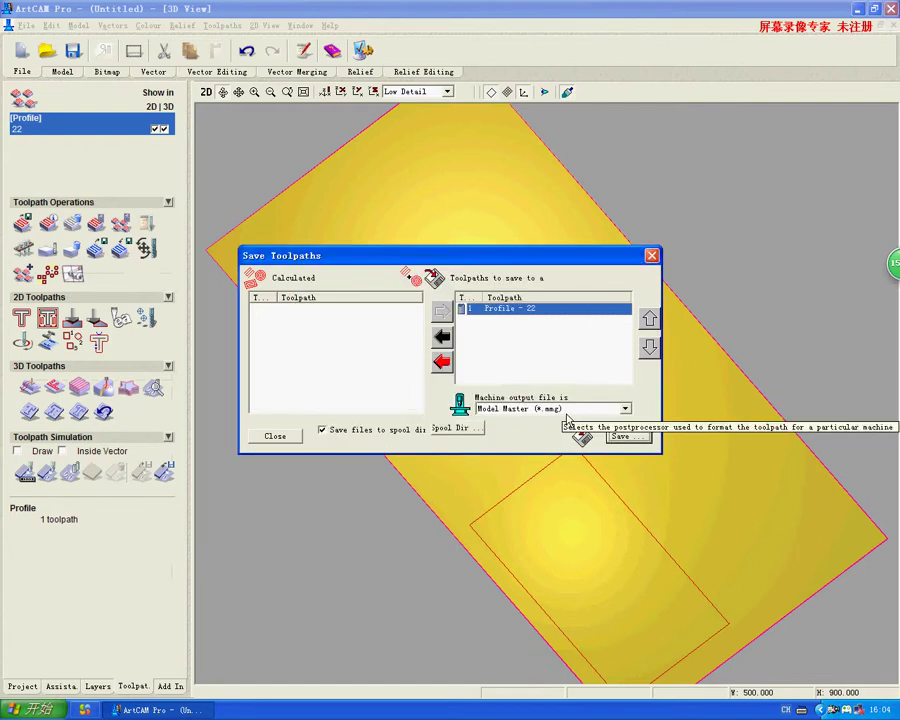
left_click(651, 256)
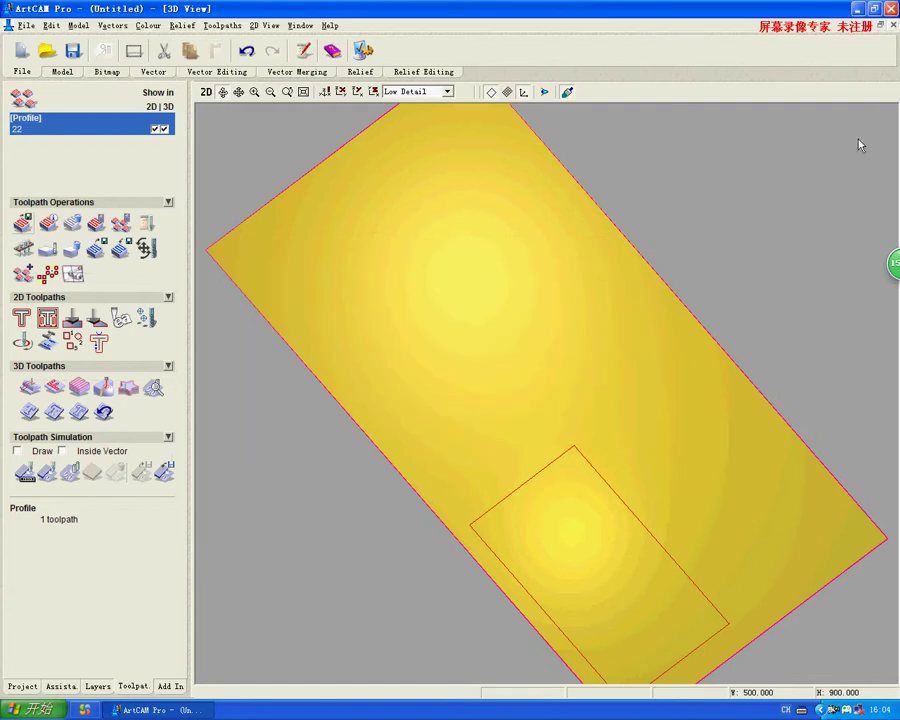
- Open the saved 22.mmg file from the desktop in Notepad, examine its G-code lines and close it
left_click(856, 8)
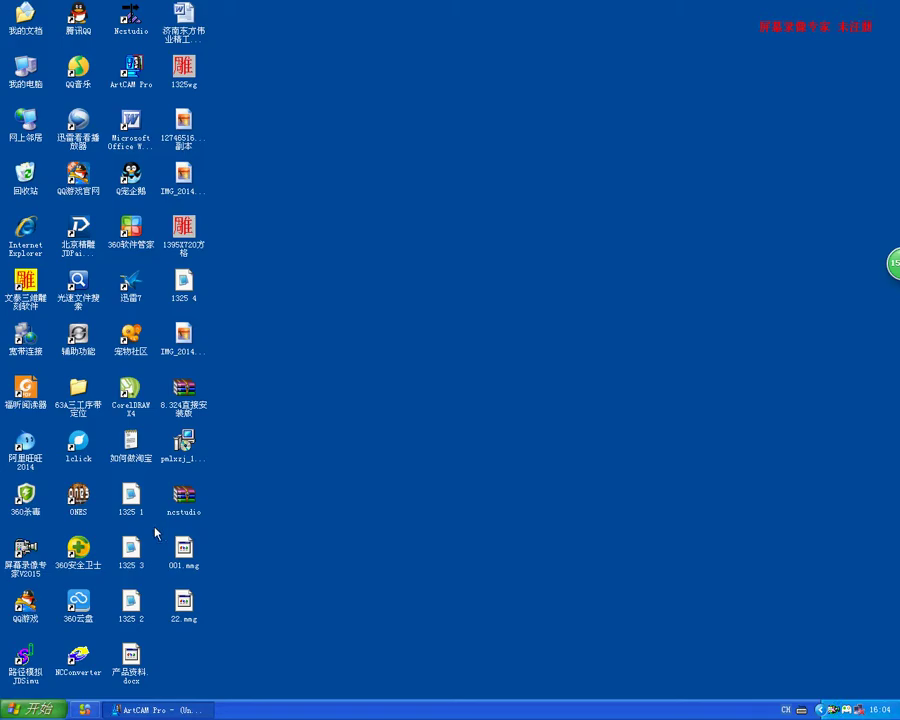
left_click(183, 601)
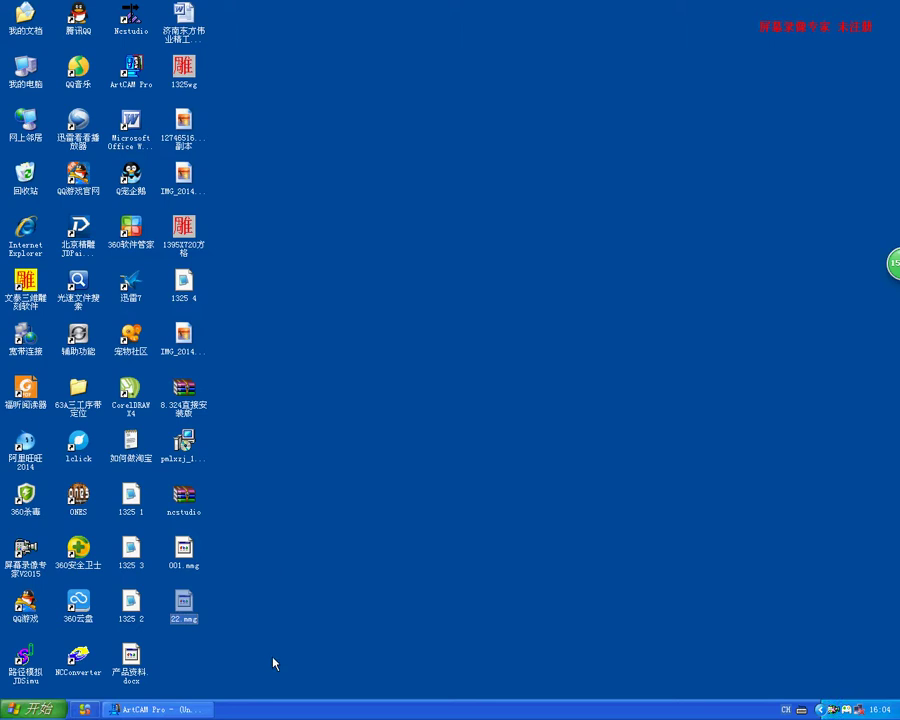
left_click(237, 656)
right_click(186, 606)
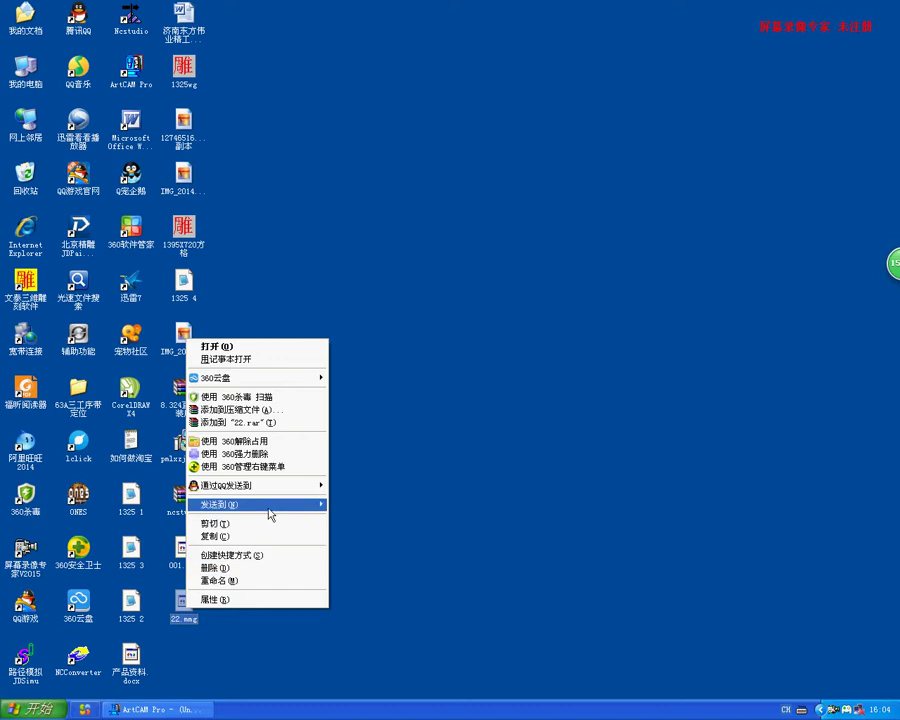
left_click(278, 360)
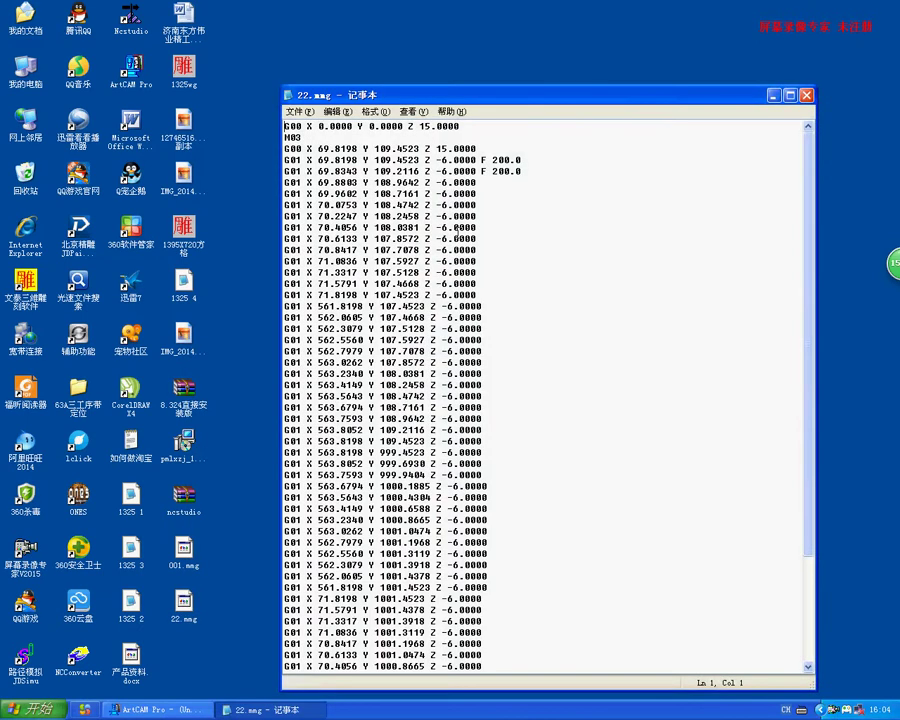
left_click(459, 182)
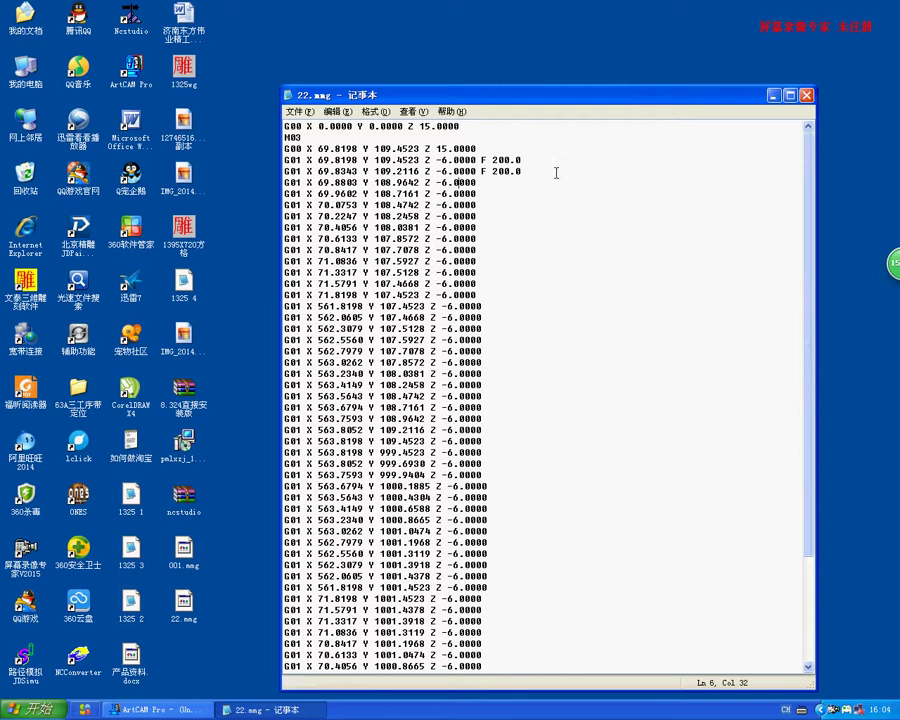
left_click(806, 96)
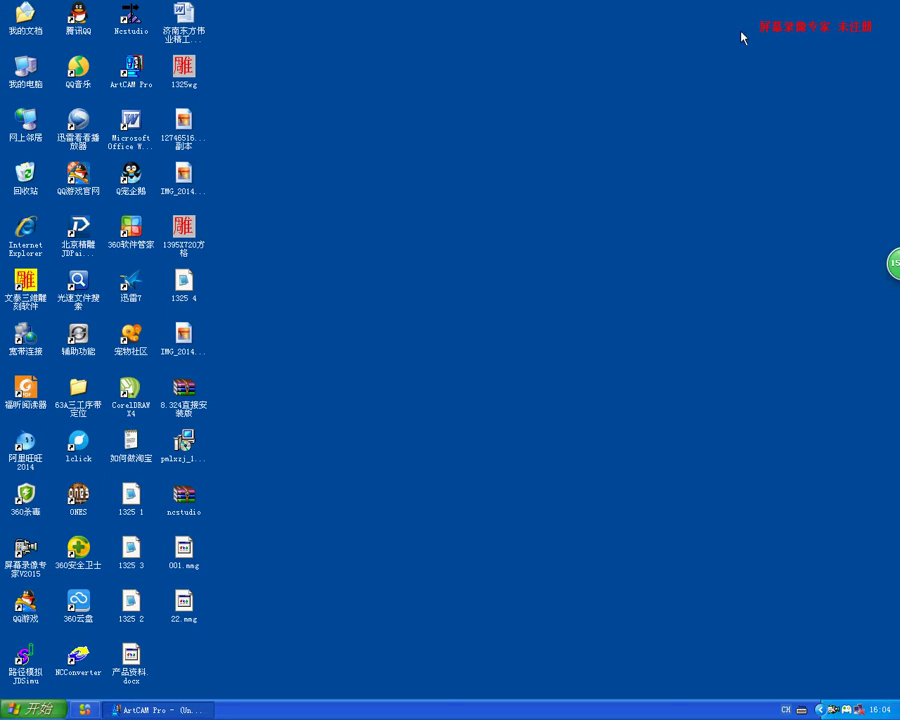
- Return to ArtCAM Pro, switch to the 2D view and delete the 500 x 900 mm rectangle with its profile toolpath
left_click(183, 711)
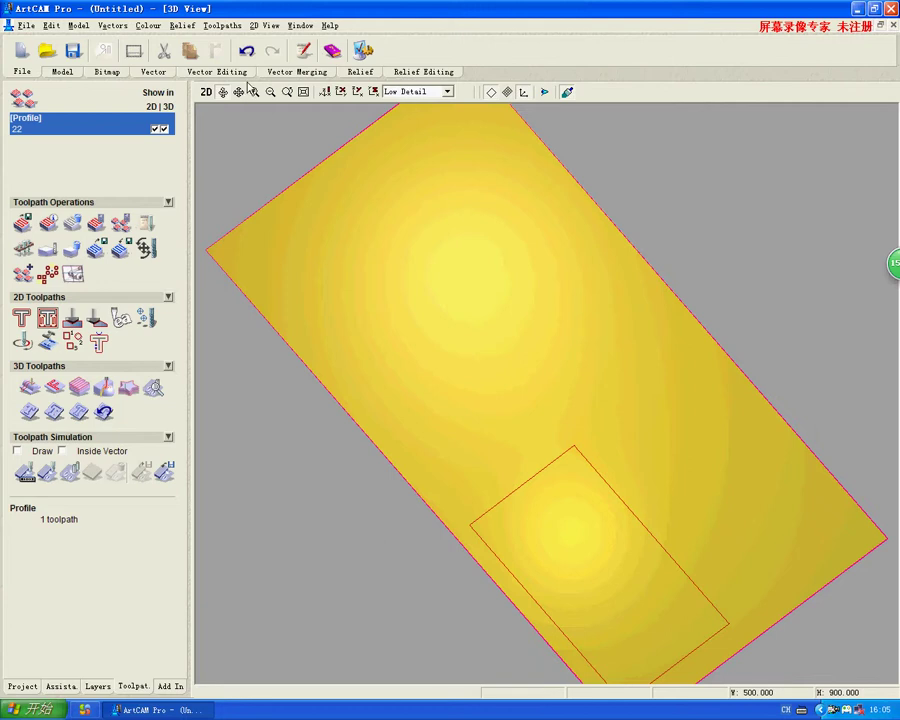
left_click(204, 92)
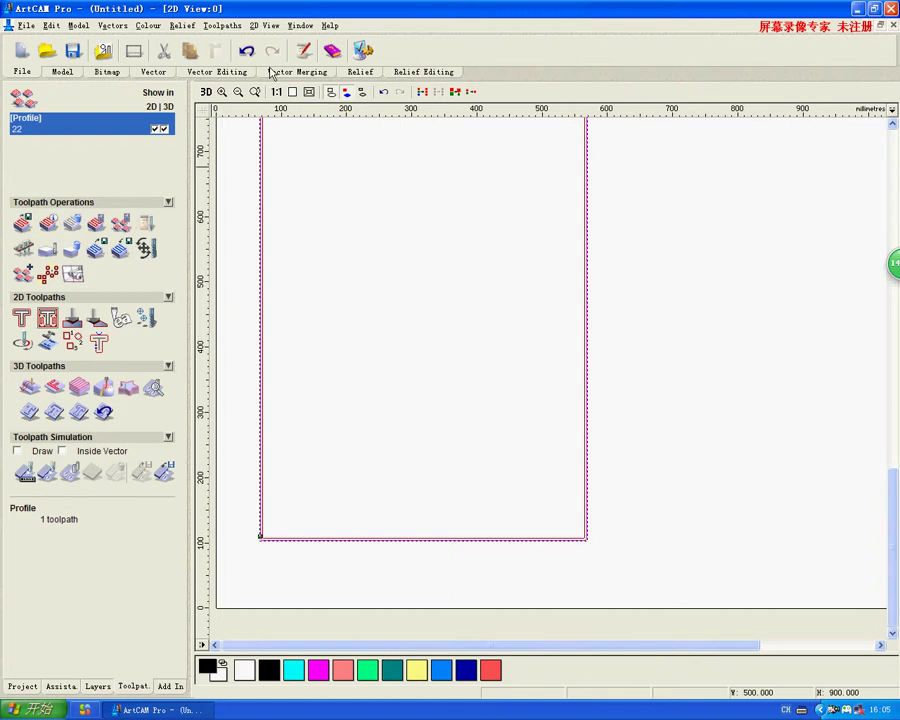
scroll(392, 414, "up", 1)
scroll(392, 414, "down", 2)
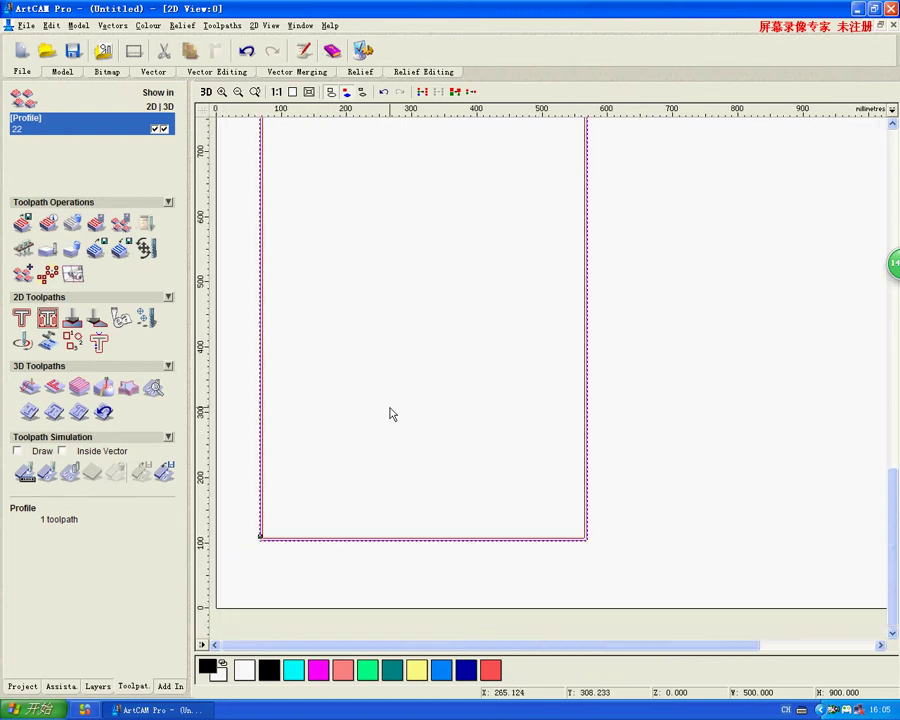
left_click_drag(301, 251, 665, 595)
key("Delete")
left_click(443, 372)
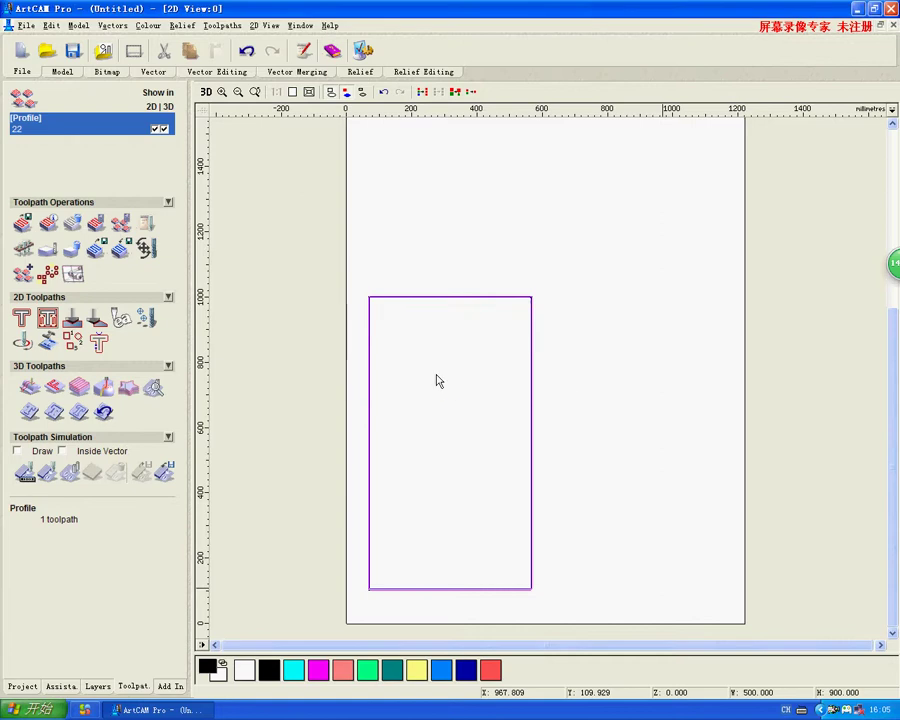
key("Delete")
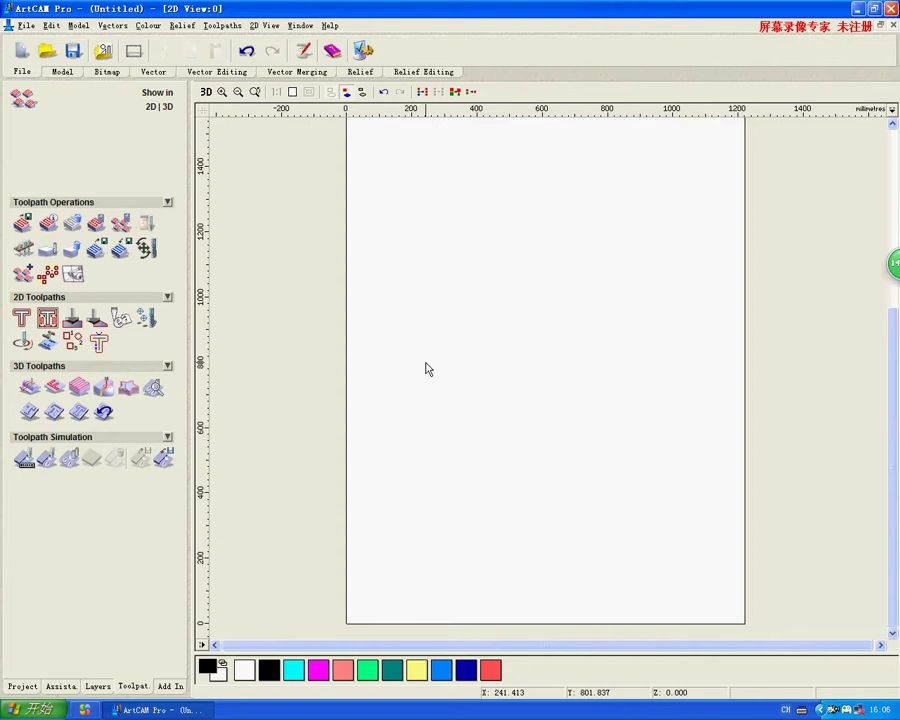
left_click(857, 9)
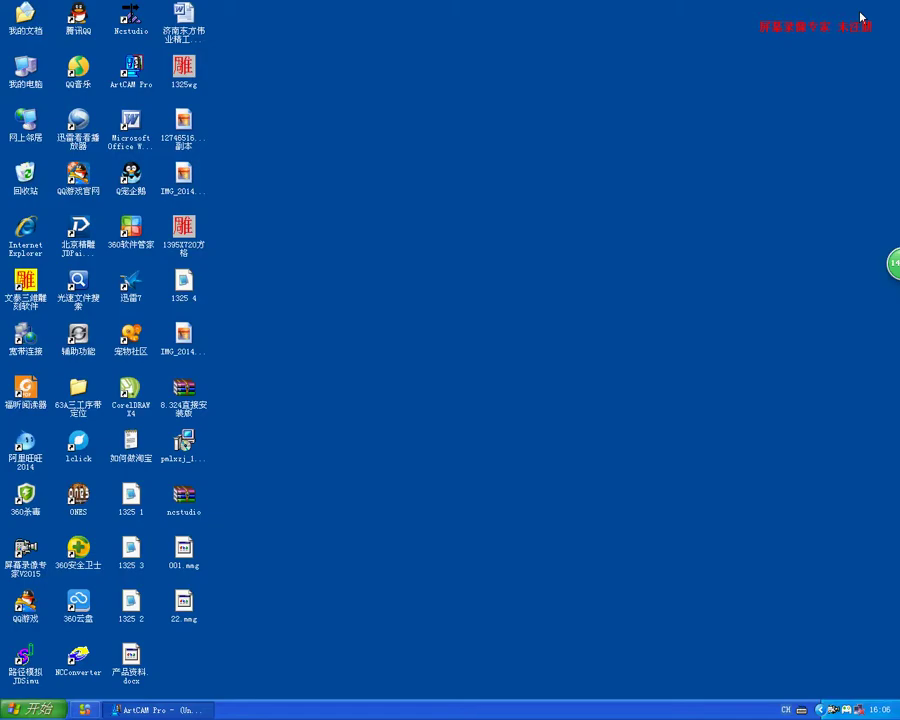
left_click(130, 388)
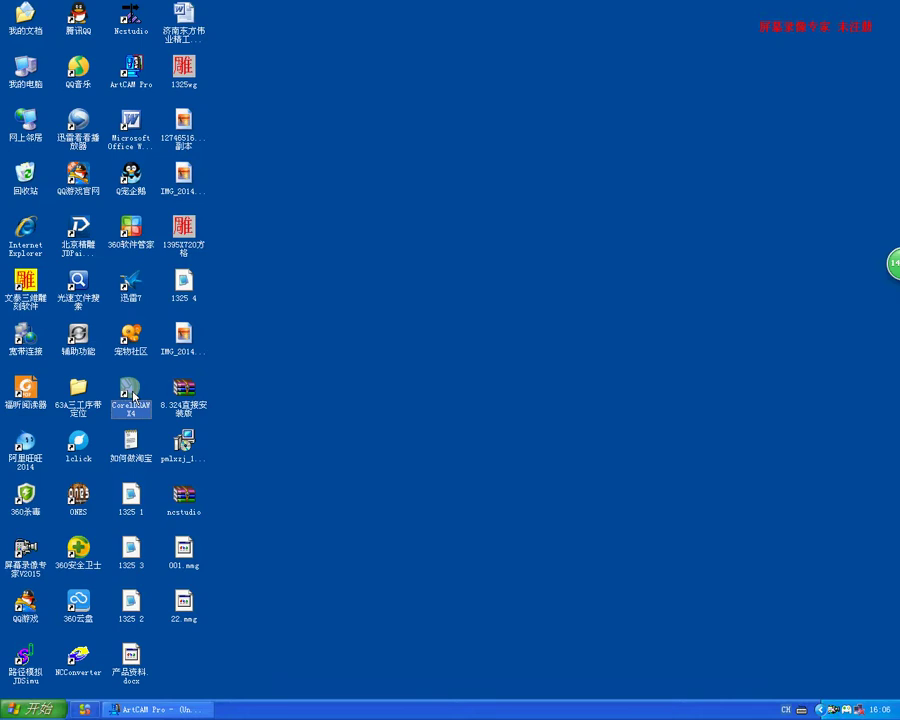
left_click(158, 709)
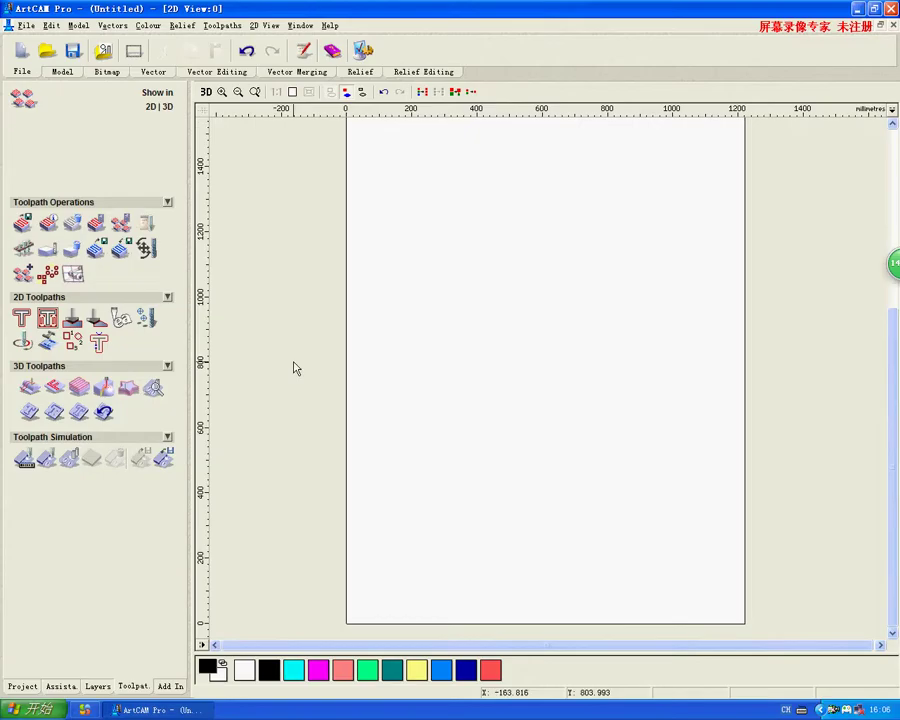
- Examine the file types offered for importing vector data and close the import dialog without loading a file
scroll(294, 400, "up", 3)
scroll(297, 416, "down", 4)
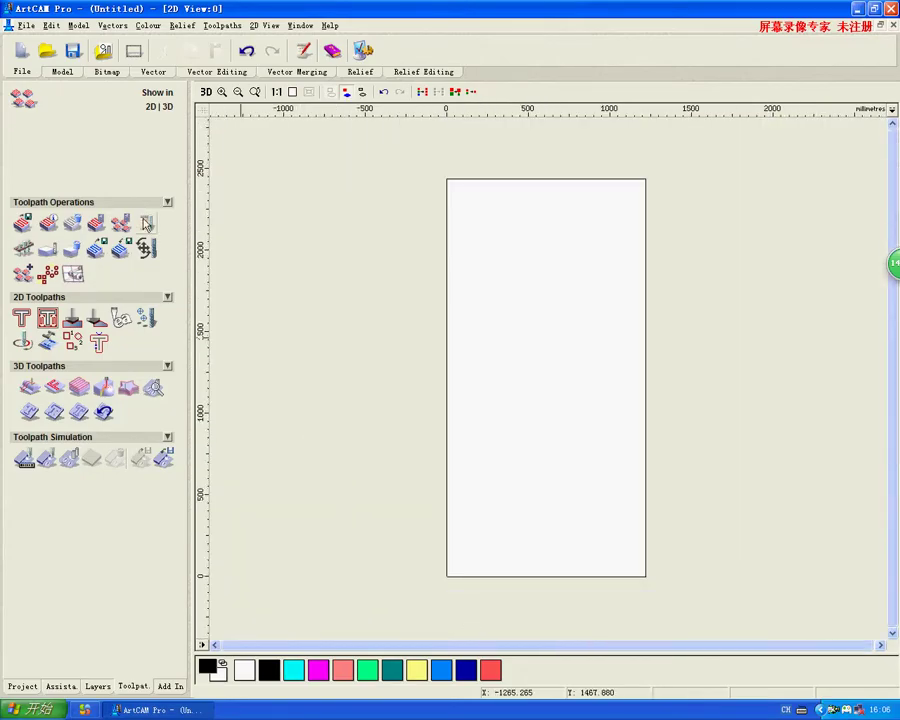
left_click(24, 25)
mouse_move(103, 160)
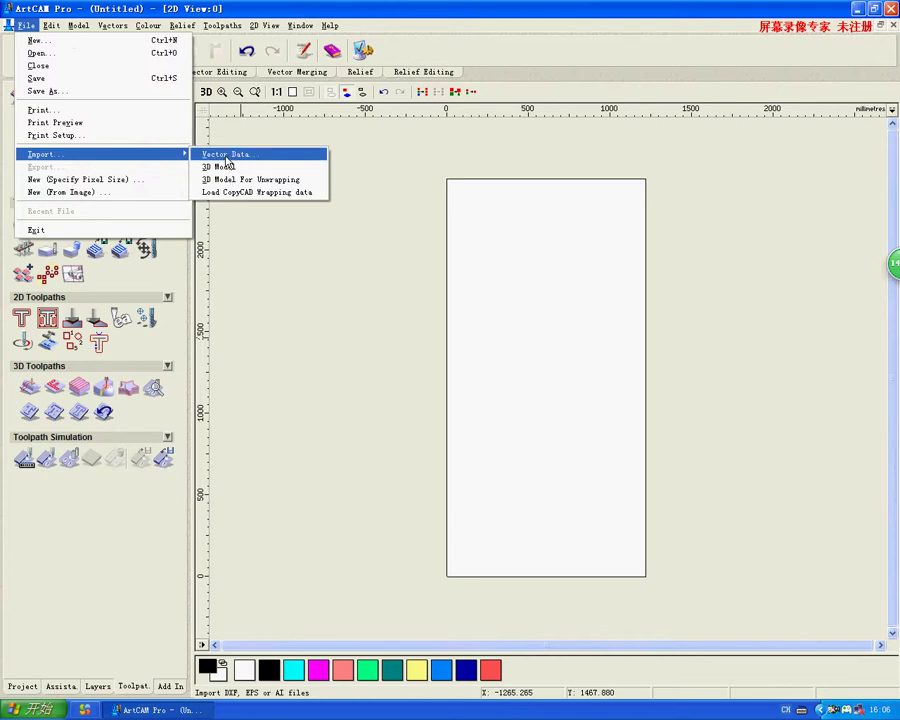
left_click(227, 156)
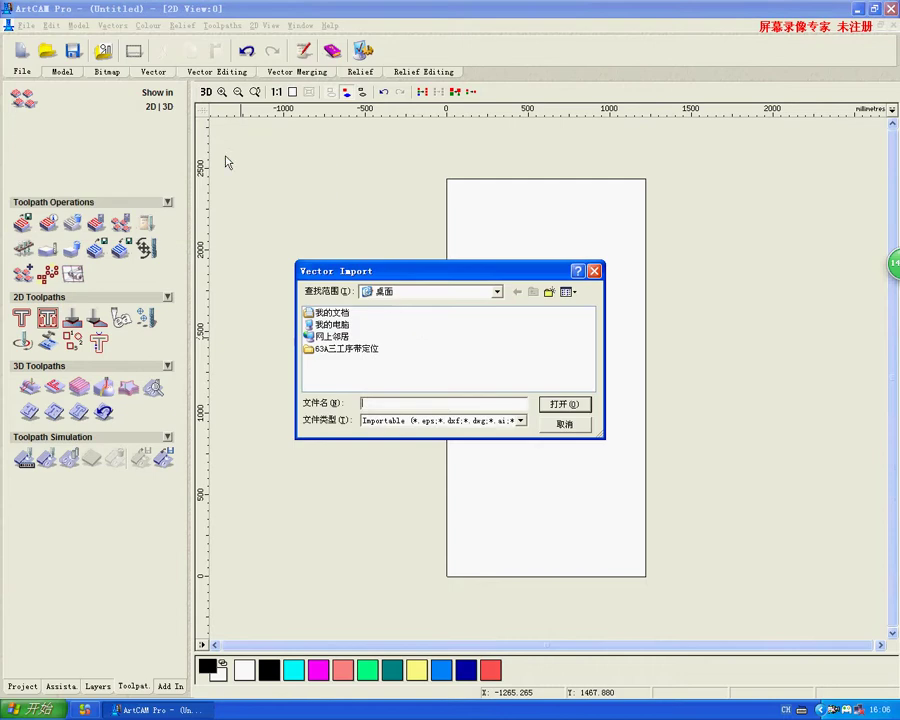
left_click(450, 421)
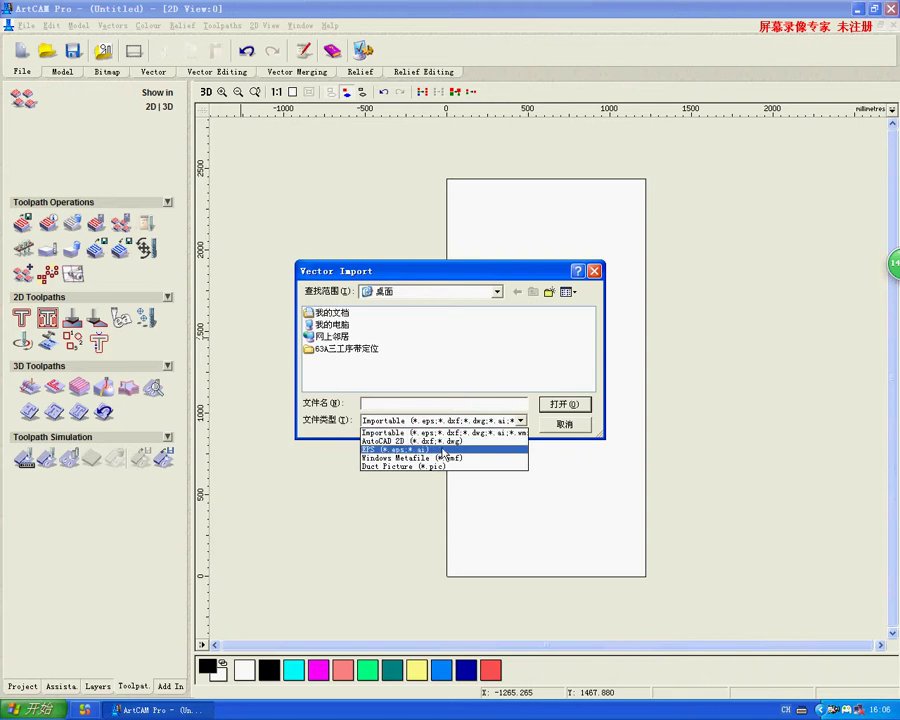
left_click(565, 425)
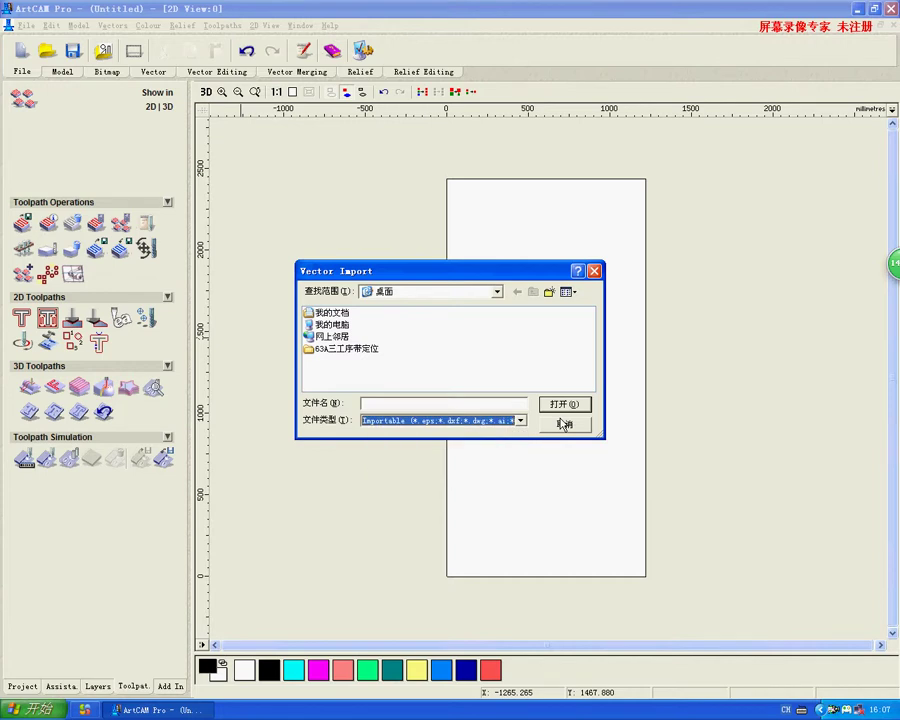
left_click(565, 425)
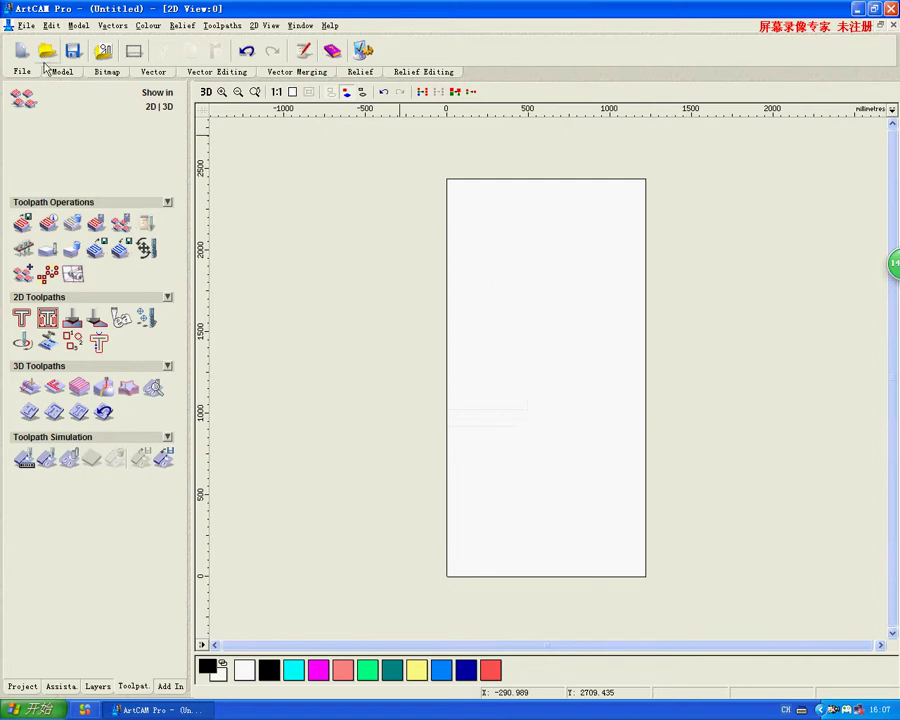
- Close the Profiling settings to return to the assistant's drawing and editing tools
left_click(22, 686)
left_click(72, 686)
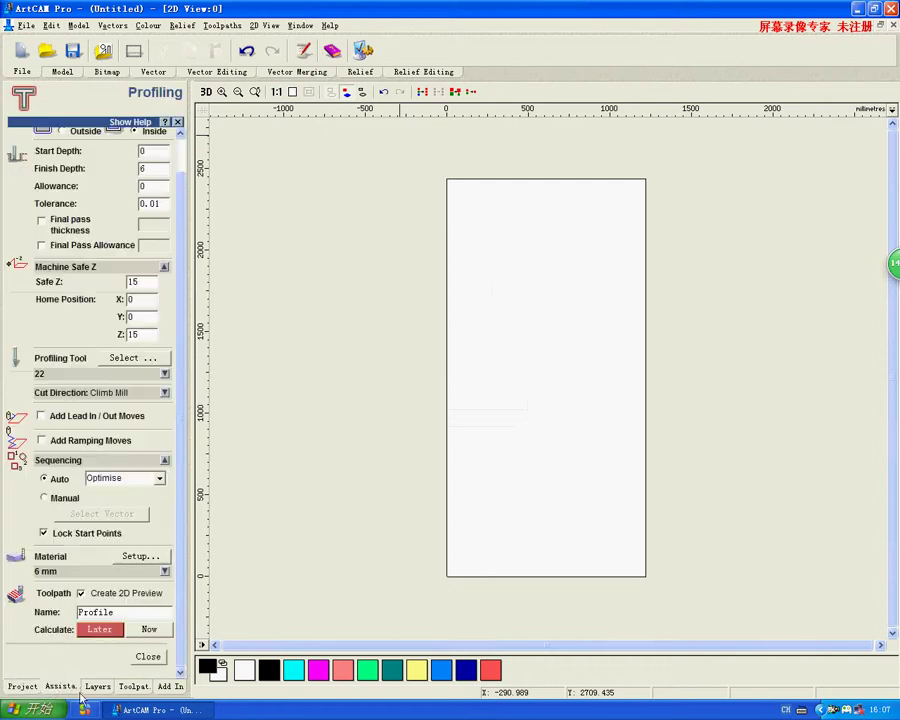
left_click(146, 658)
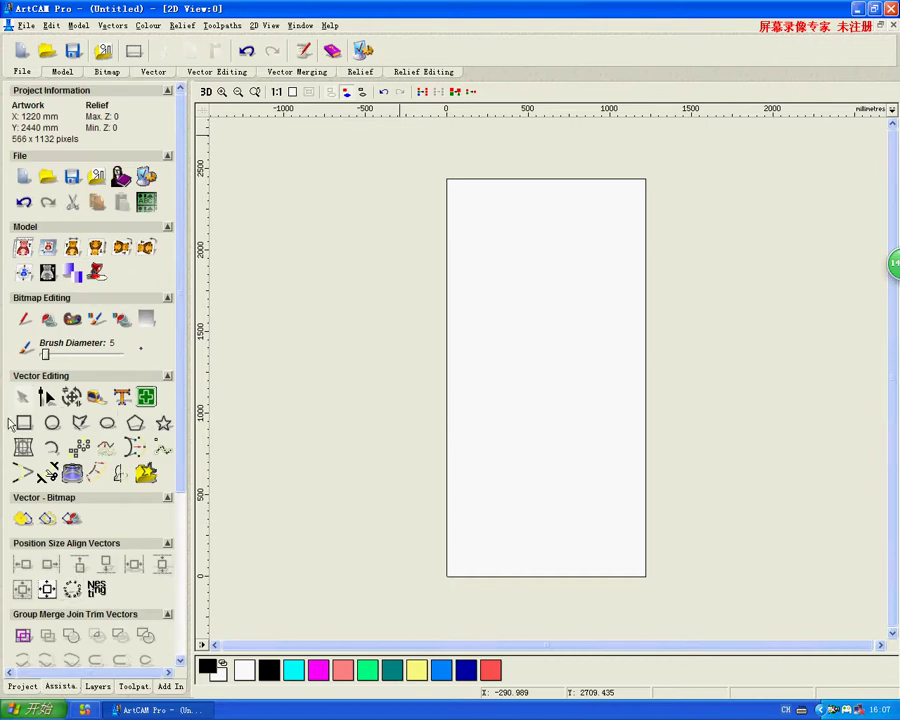
- Start the Text tool and set the font to Arial Black with the 西里尔文 script and mm as size unit
left_click(125, 403)
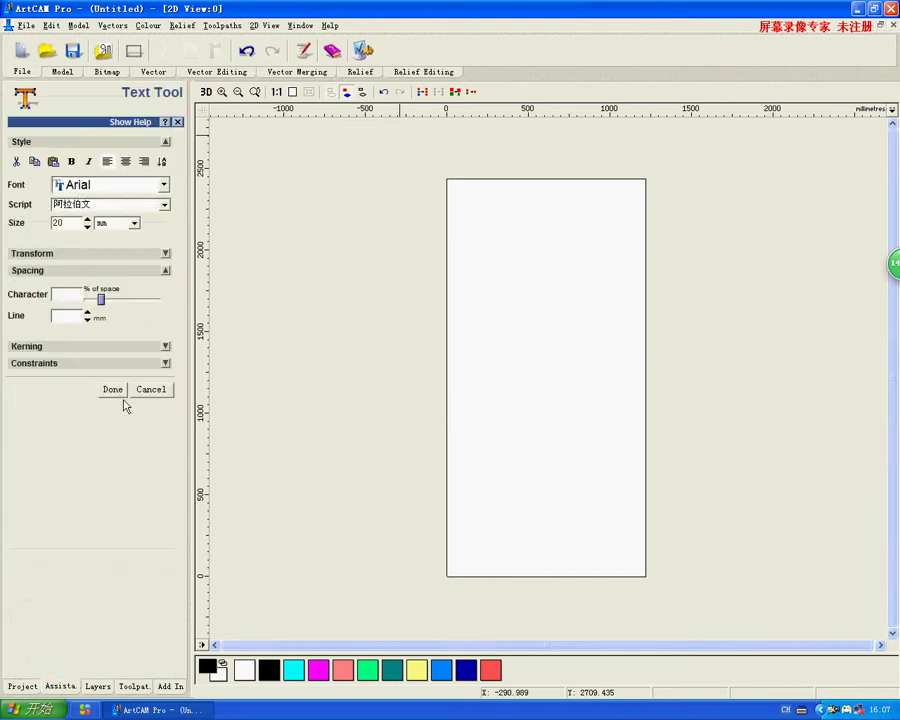
left_click(96, 193)
scroll(105, 272, "down", 5)
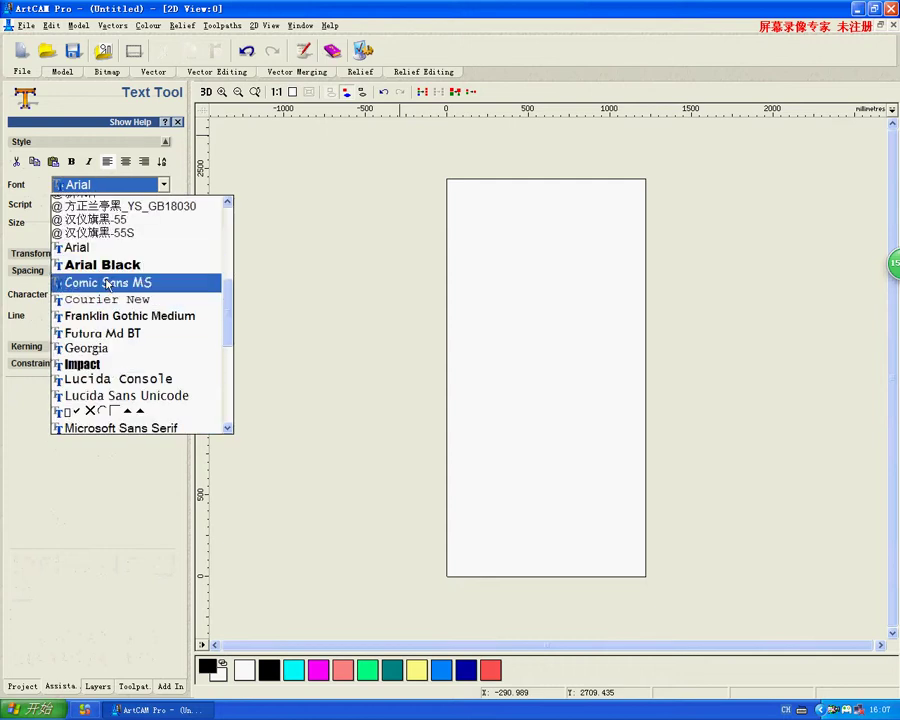
left_click(105, 266)
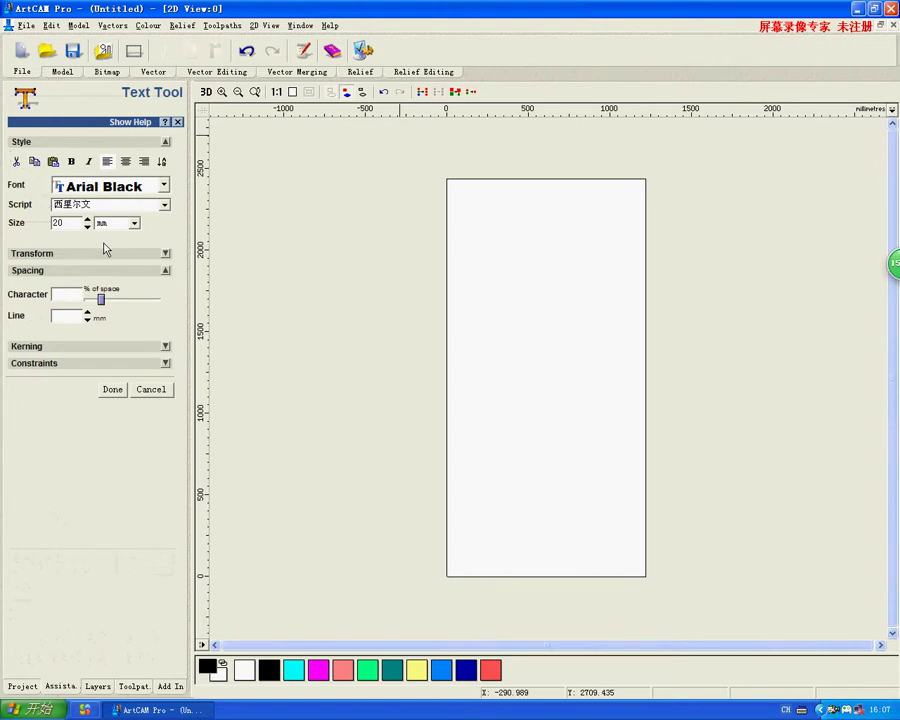
left_click(114, 205)
left_click(116, 210)
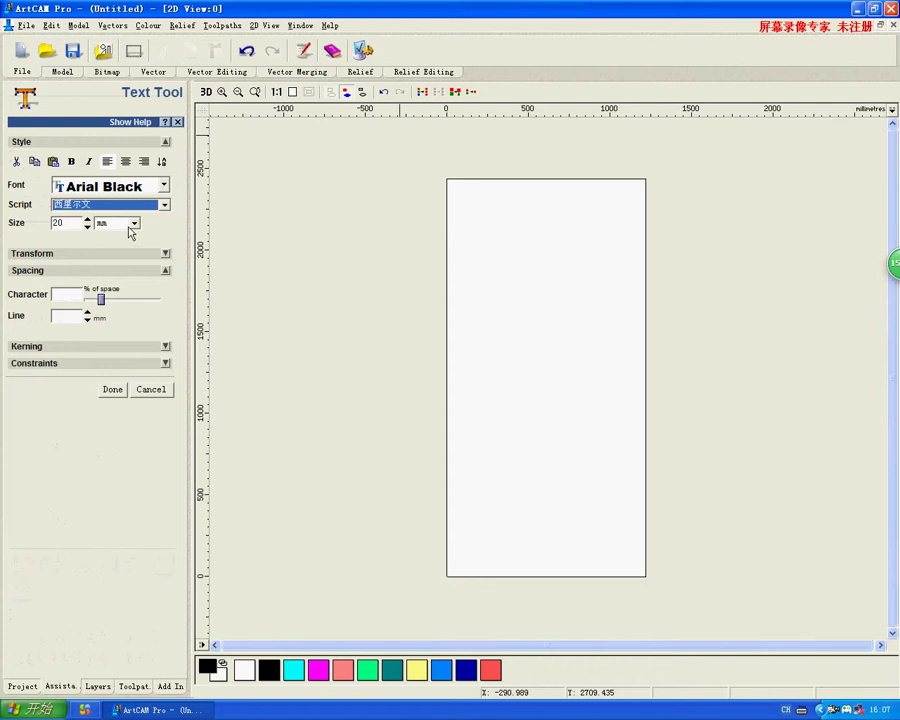
left_click(130, 224)
left_click(130, 230)
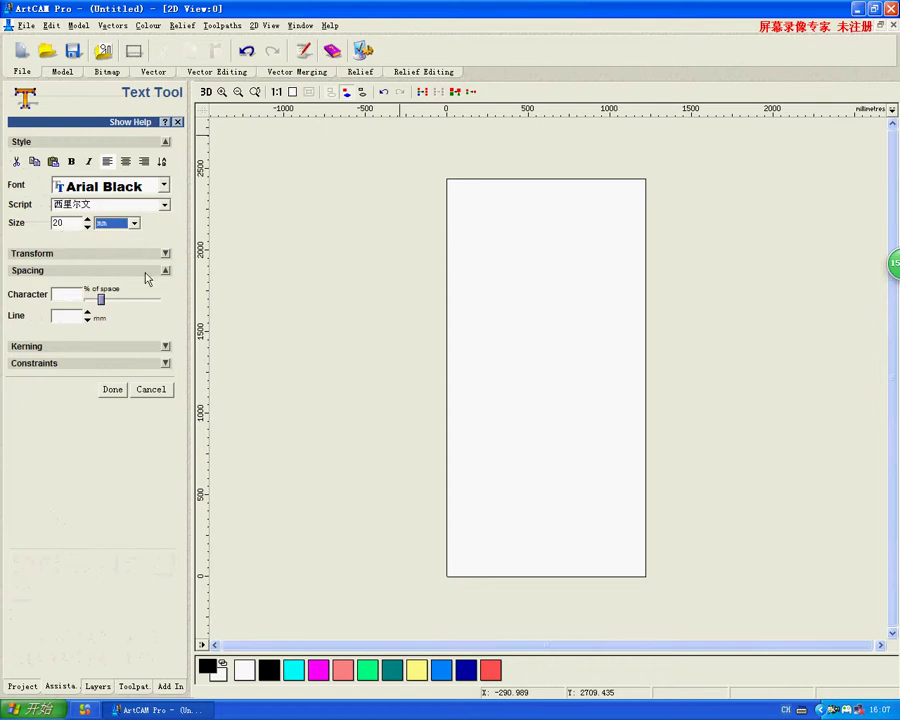
- Place the text KMMC in 20 mm Arial Black near the sheet's left edge, at about X 54, Y 1679 mm
left_click(111, 389)
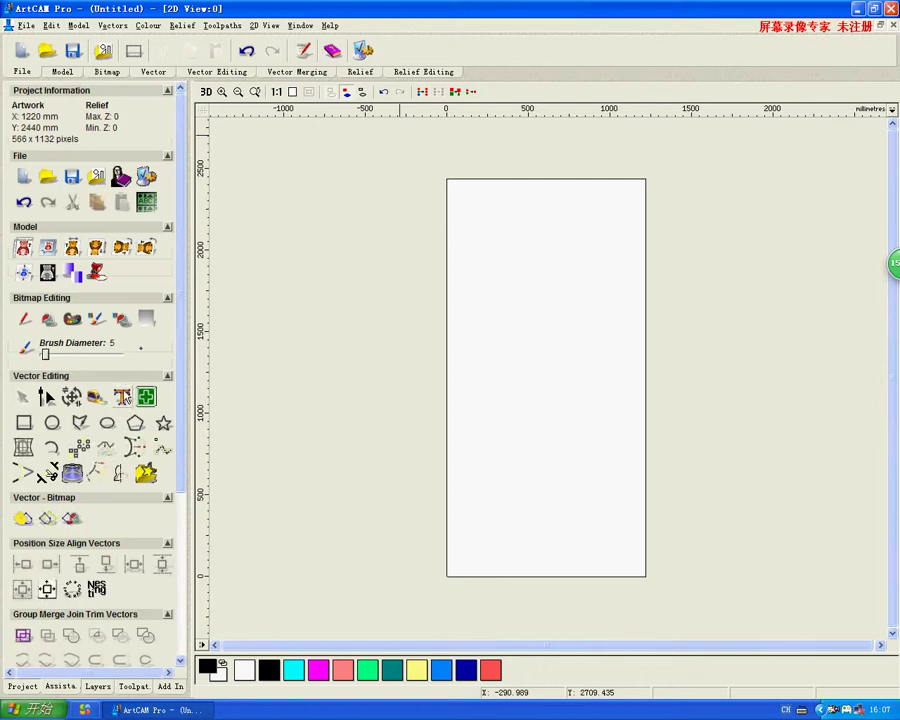
left_click(125, 395)
left_click(456, 300)
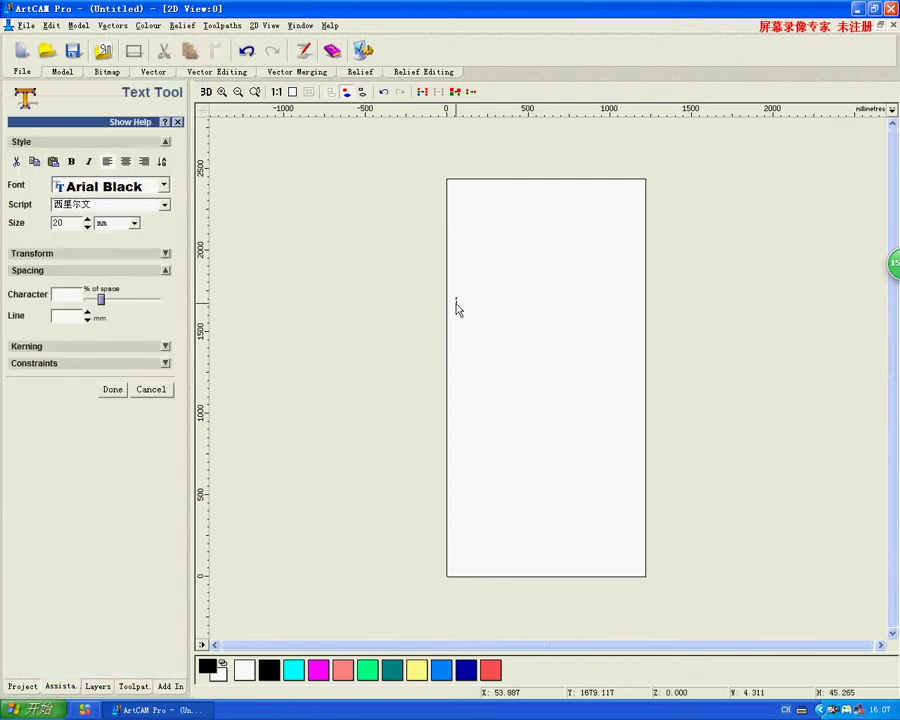
type("good")
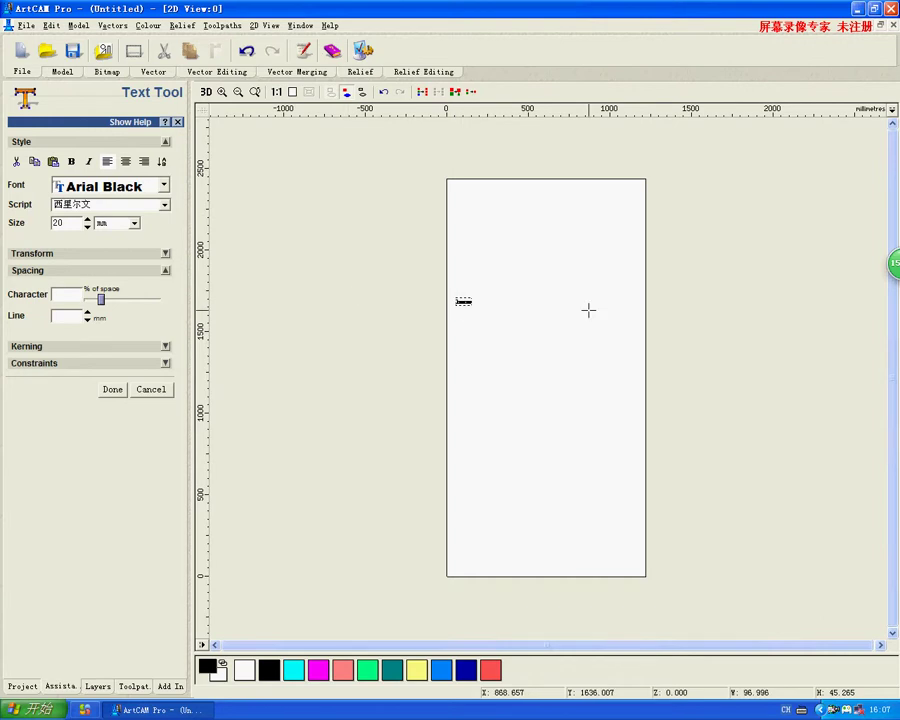
key("BackSpace")
key("BackSpace")
key("BackSpace")
type("ood")
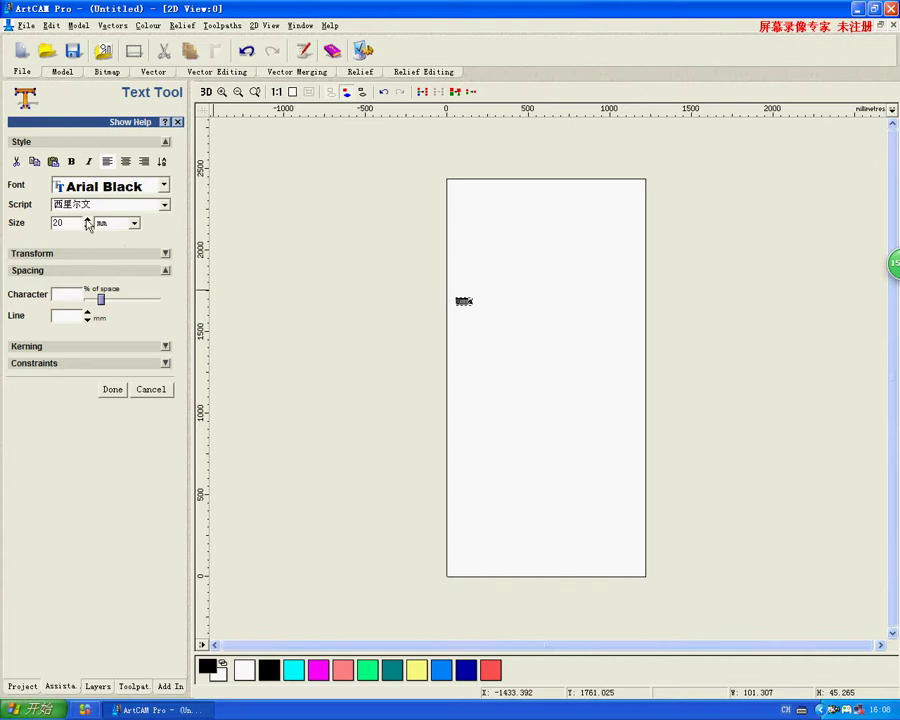
left_click(111, 388)
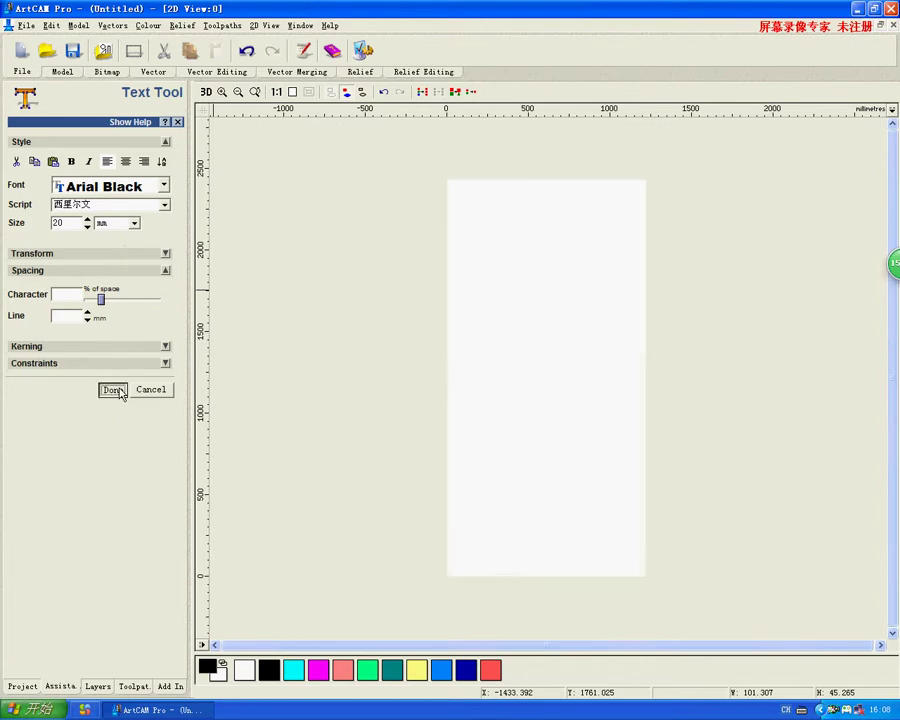
- Start a 2D Area Clearance toolpath for the selected KMMC text
scroll(470, 310, "down", 5)
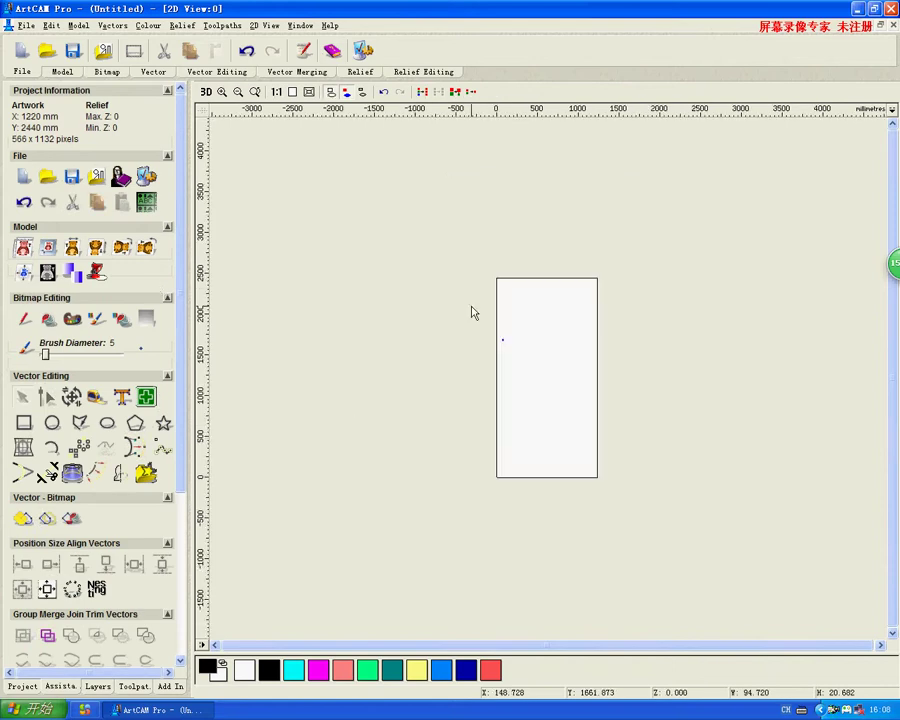
scroll(412, 320, "up", 10)
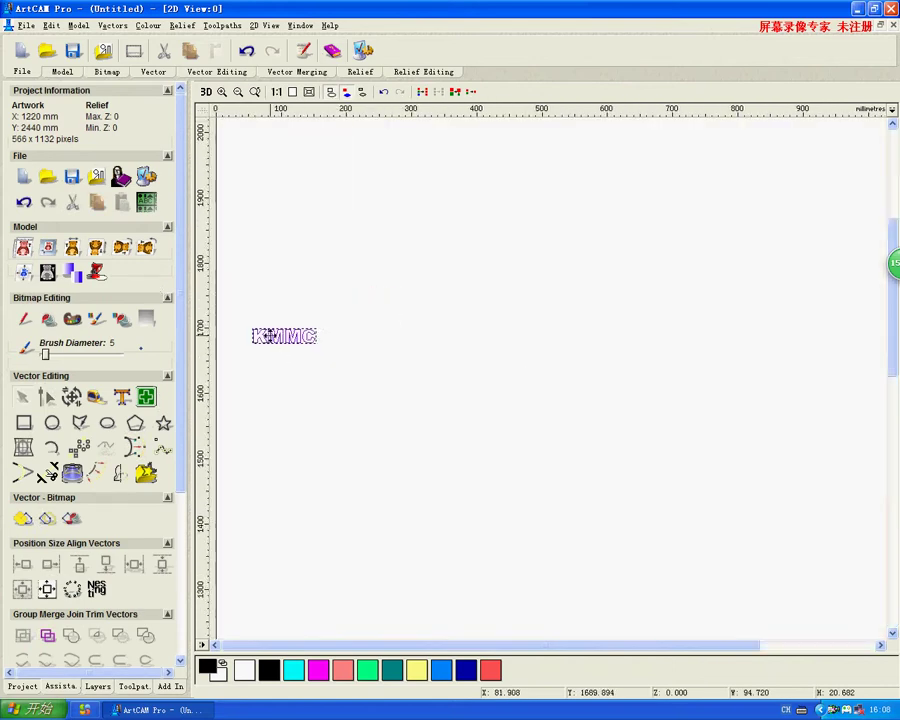
scroll(327, 391, "up", 2)
scroll(490, 414, "up", 5)
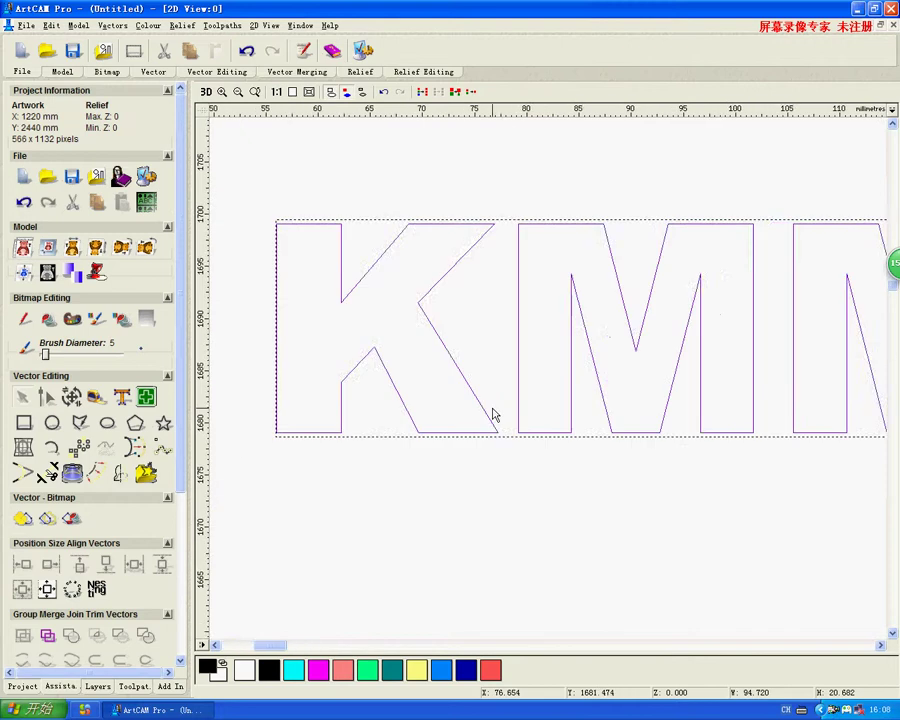
scroll(536, 443, "down", 1)
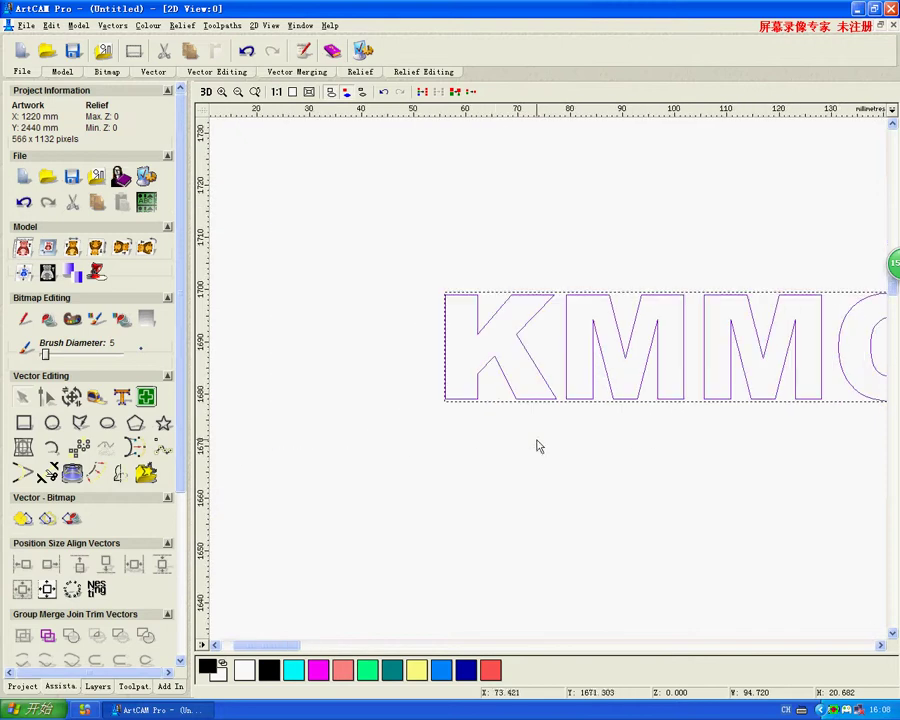
left_click(880, 645)
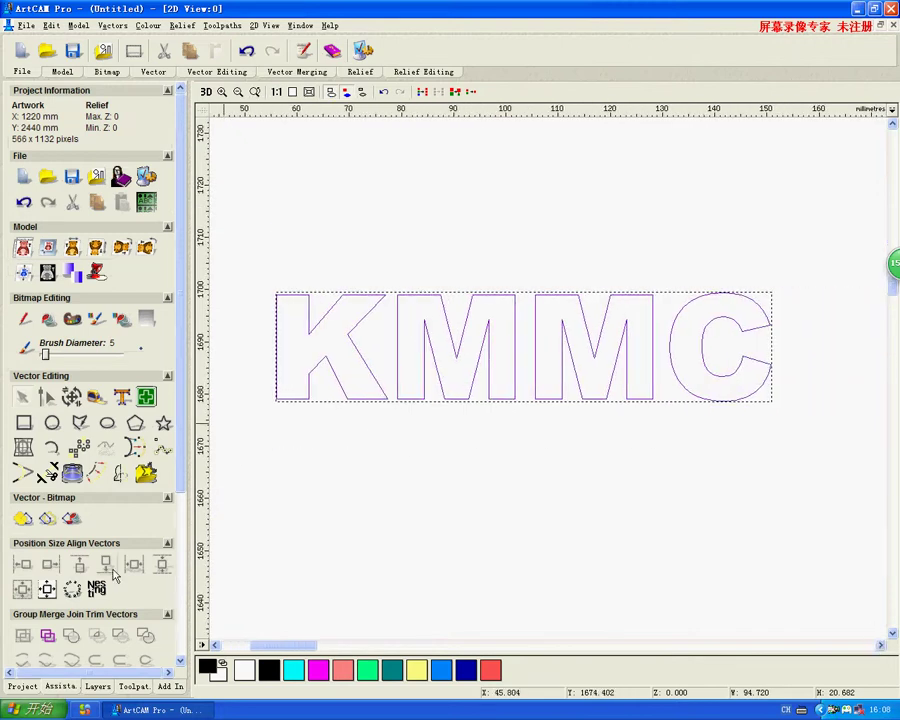
left_click(133, 686)
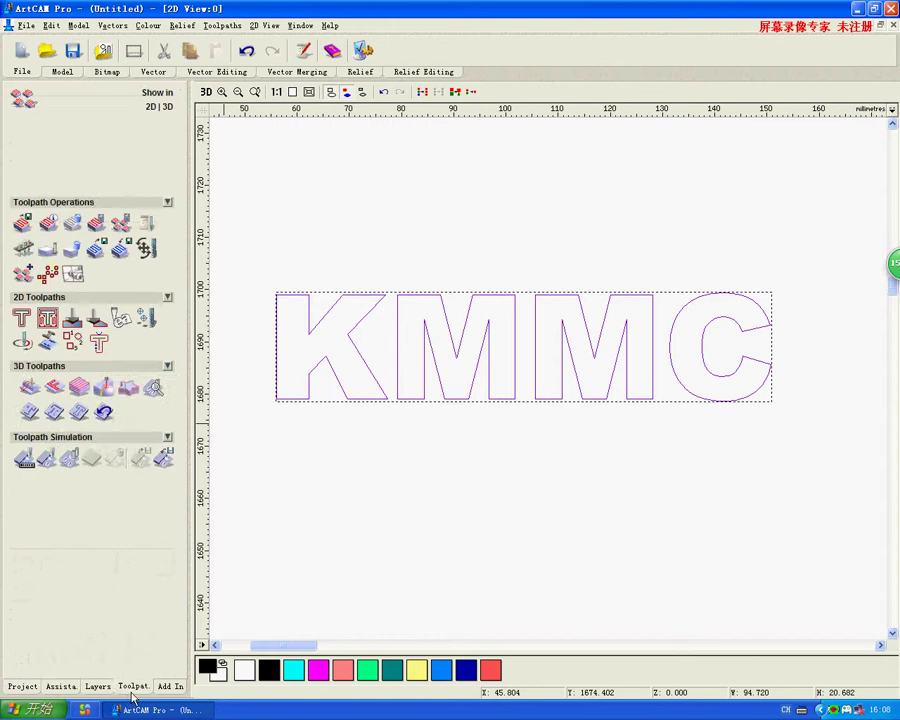
left_click(47, 320)
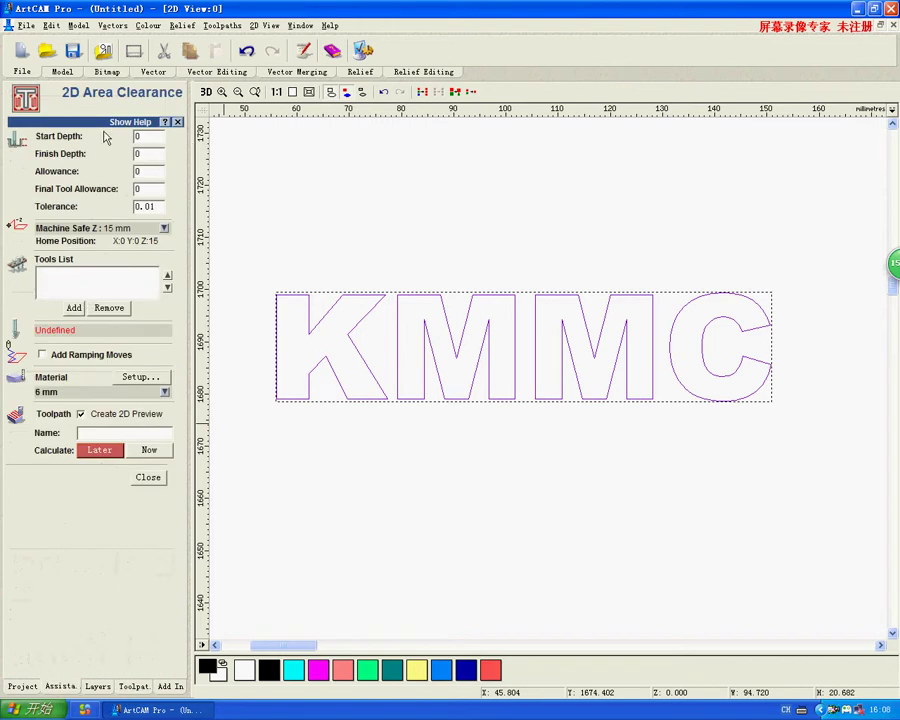
- Set the area clearance finish depth to 0.1
double_click(153, 153)
type("6")
left_click_drag(141, 153, 121, 150)
type("0")
type(".03")
key("BackSpace")
key("BackSpace")
type("1")
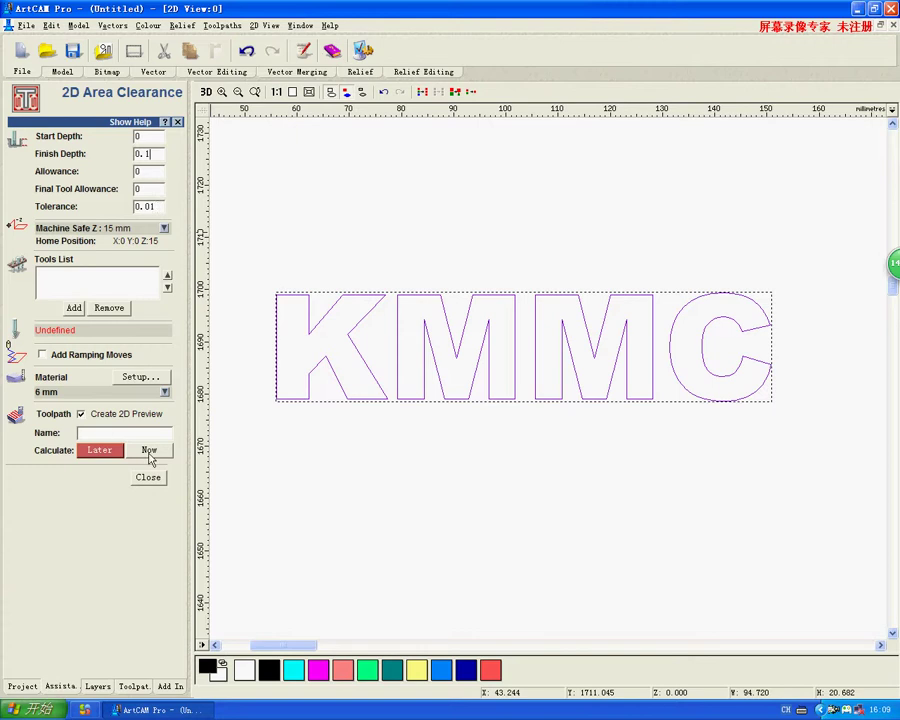
- Create a new tool in the tool database for the clearance and set its type to Flat Engraving
left_click(74, 308)
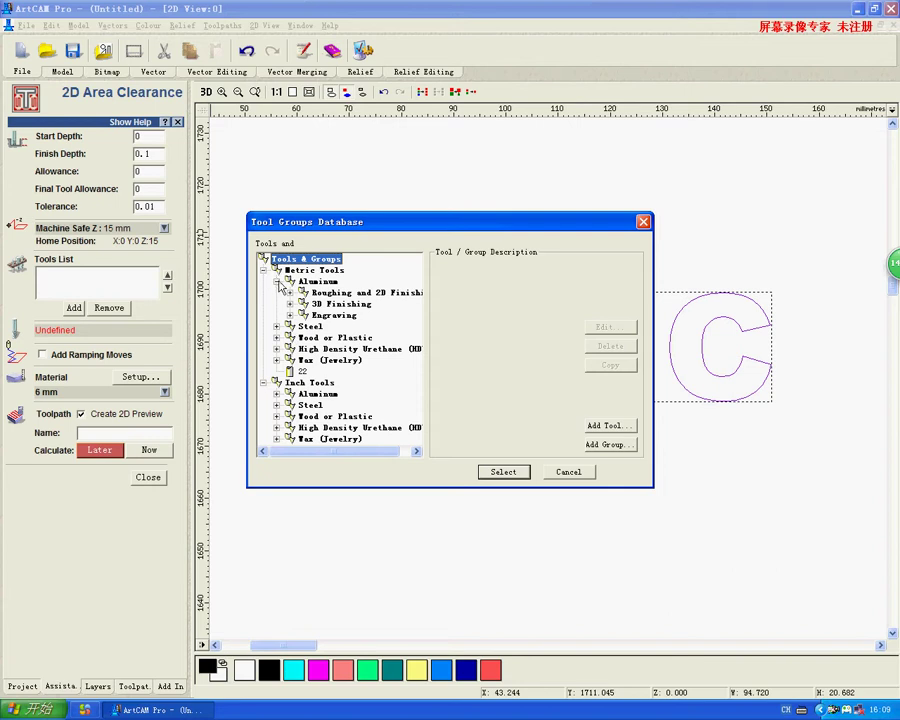
left_click(278, 283)
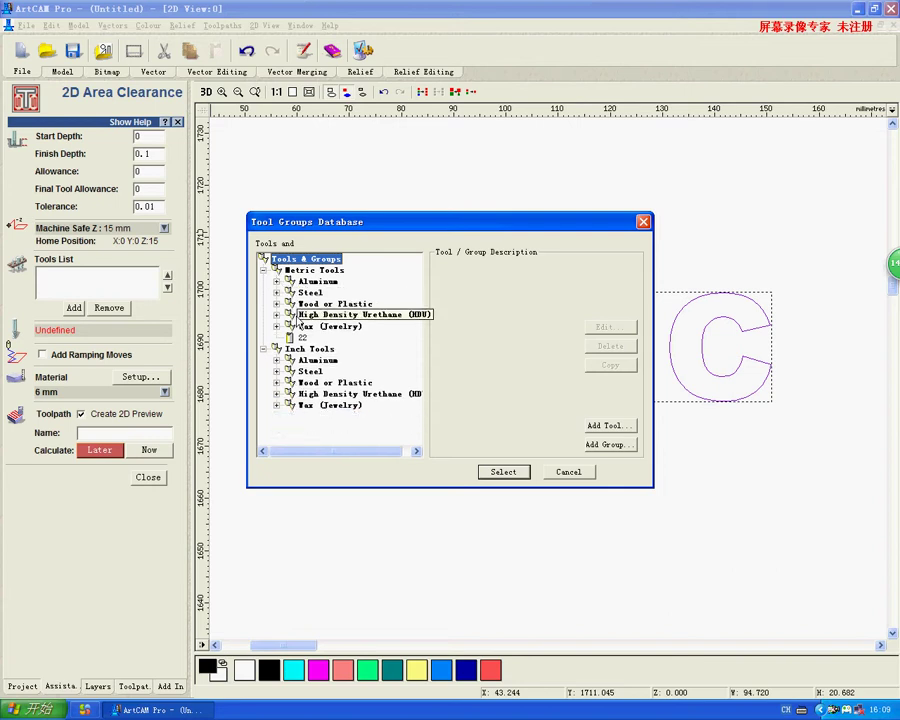
left_click(277, 283)
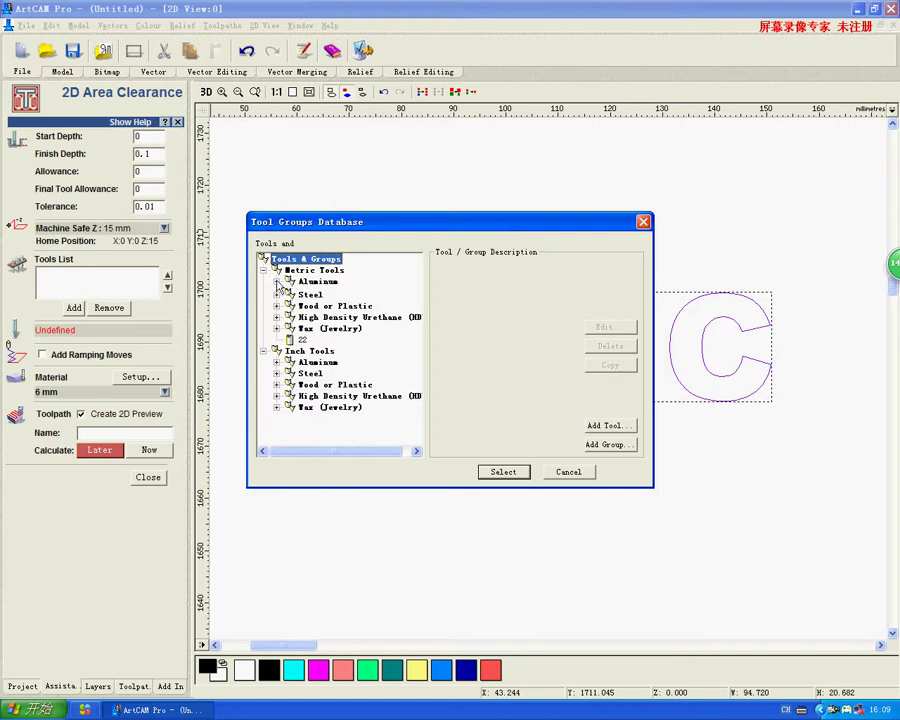
left_click(277, 283)
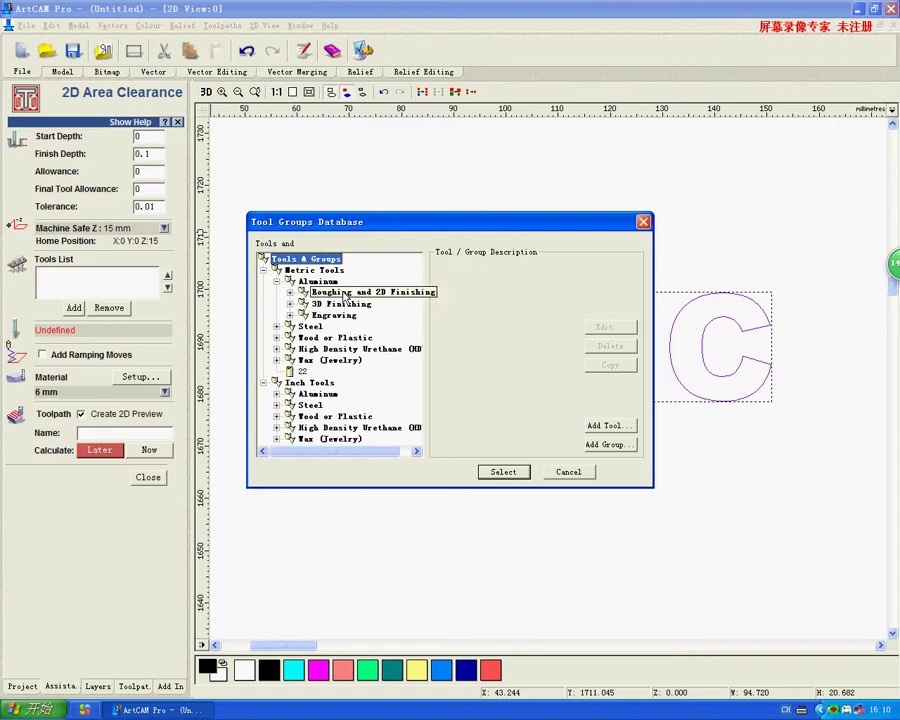
left_click(608, 427)
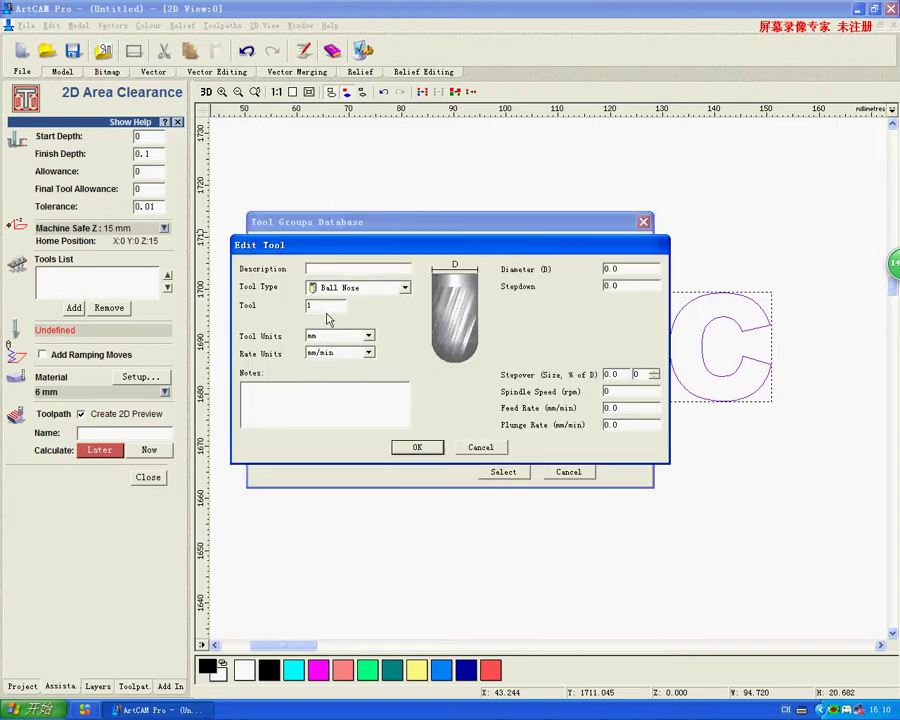
left_click(399, 291)
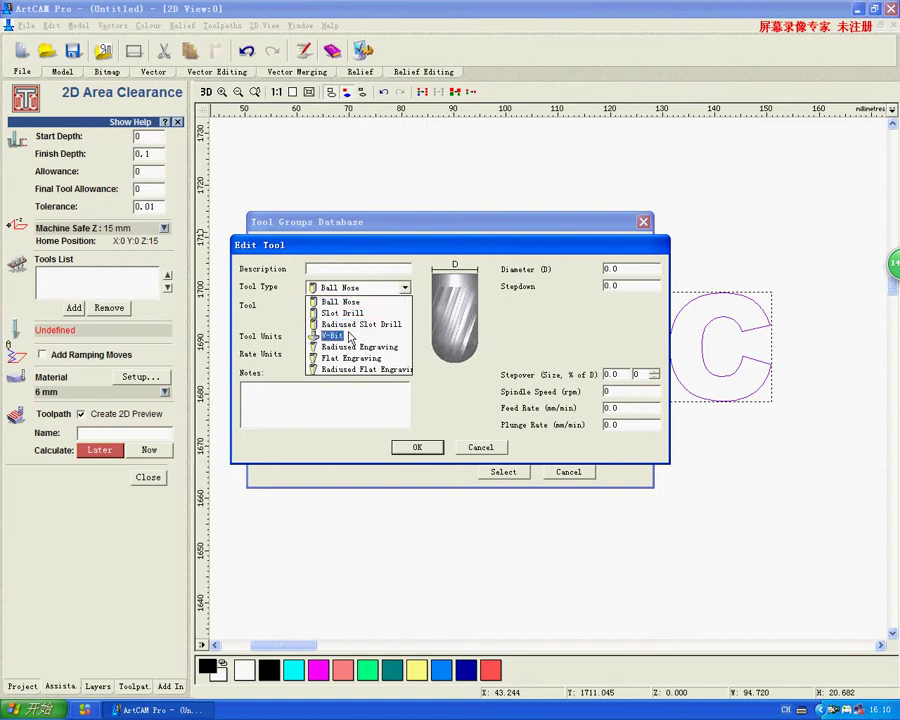
left_click(350, 336)
left_click(372, 288)
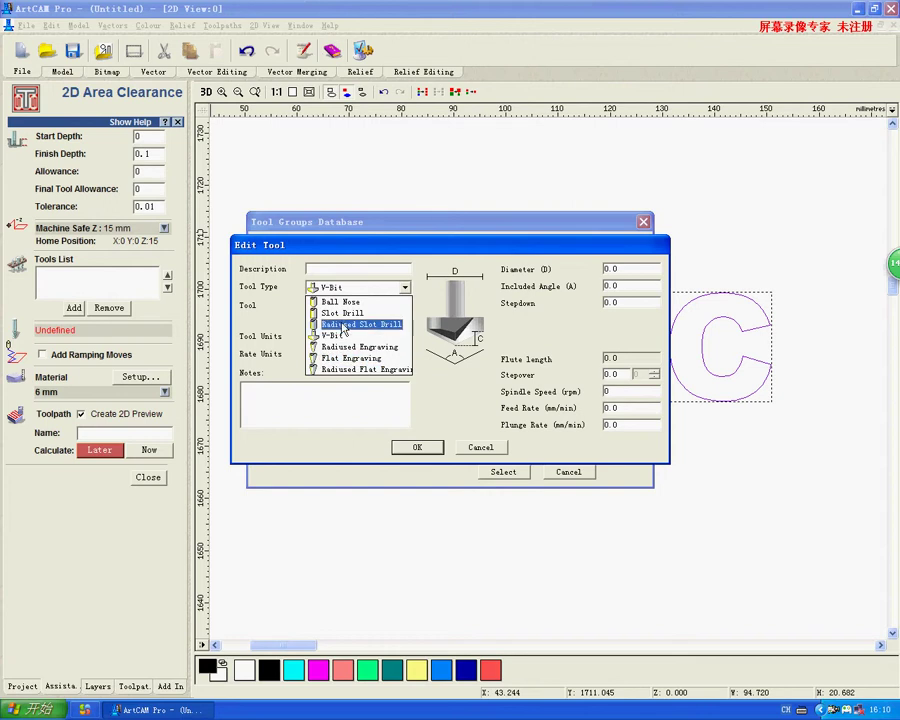
left_click(350, 348)
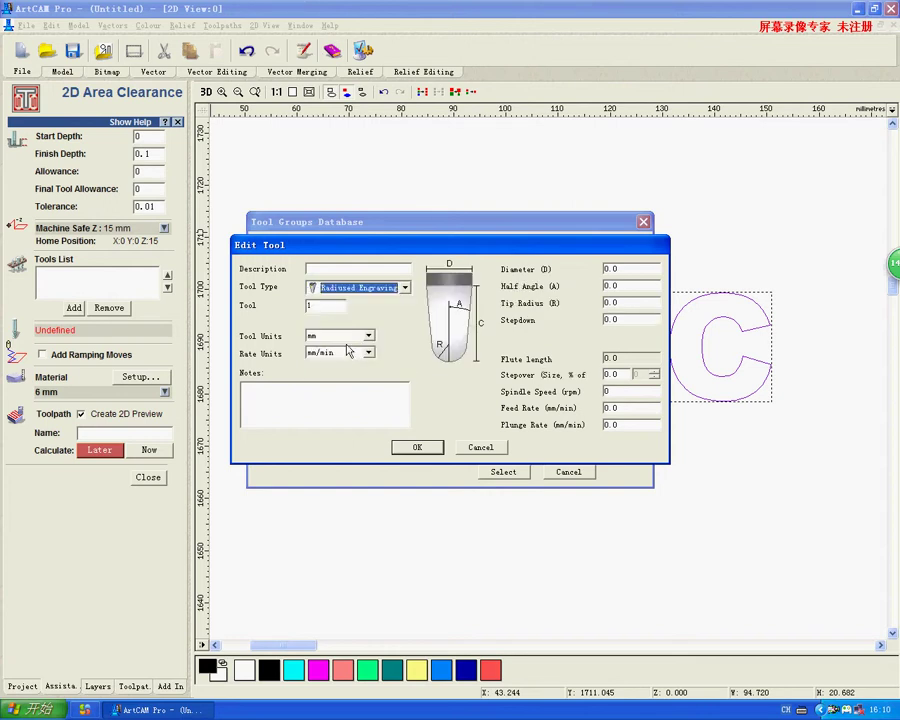
left_click(341, 288)
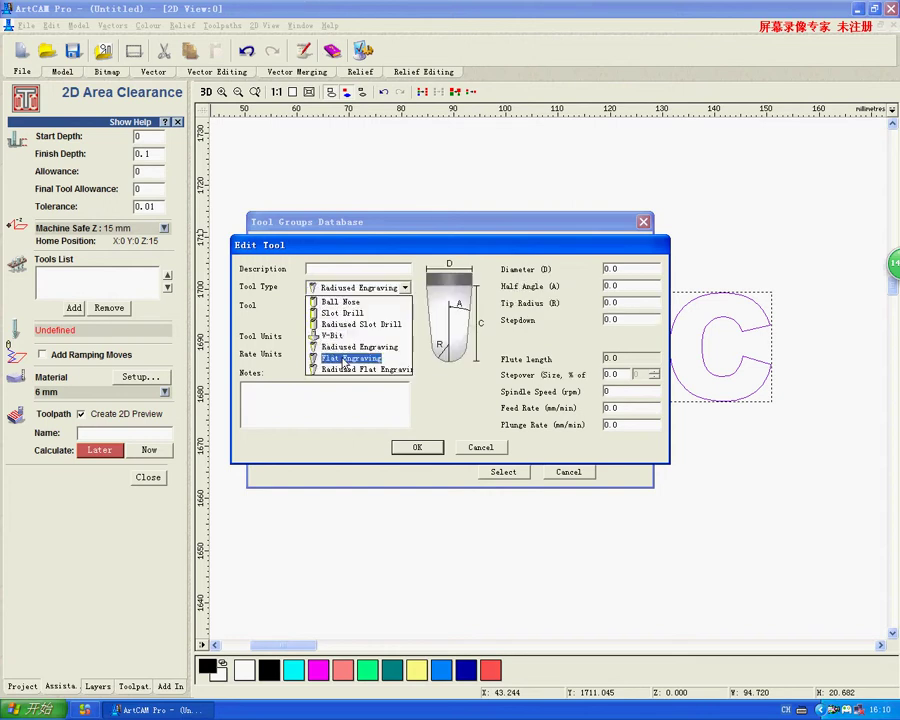
left_click(350, 358)
- Describe the engraving tool as 11 with a 3.175 mm diameter, 15 degree half angle and 0.4 mm flat radius
left_click(324, 269)
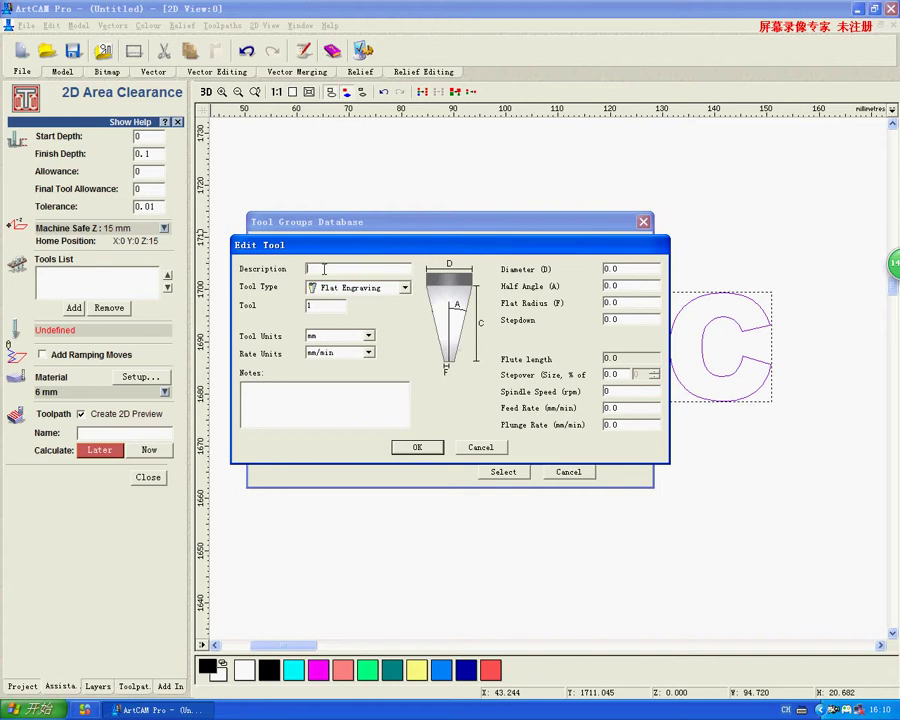
type("11")
left_click_drag(619, 269, 600, 270)
type("3.175")
key("Tab")
type("15")
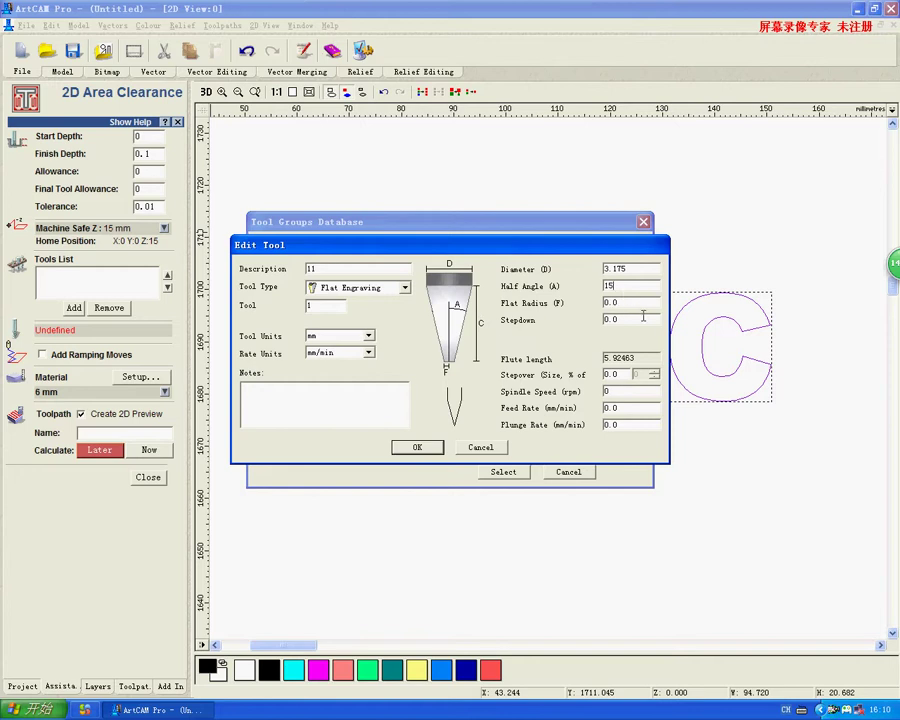
key("Tab")
type("0.8")
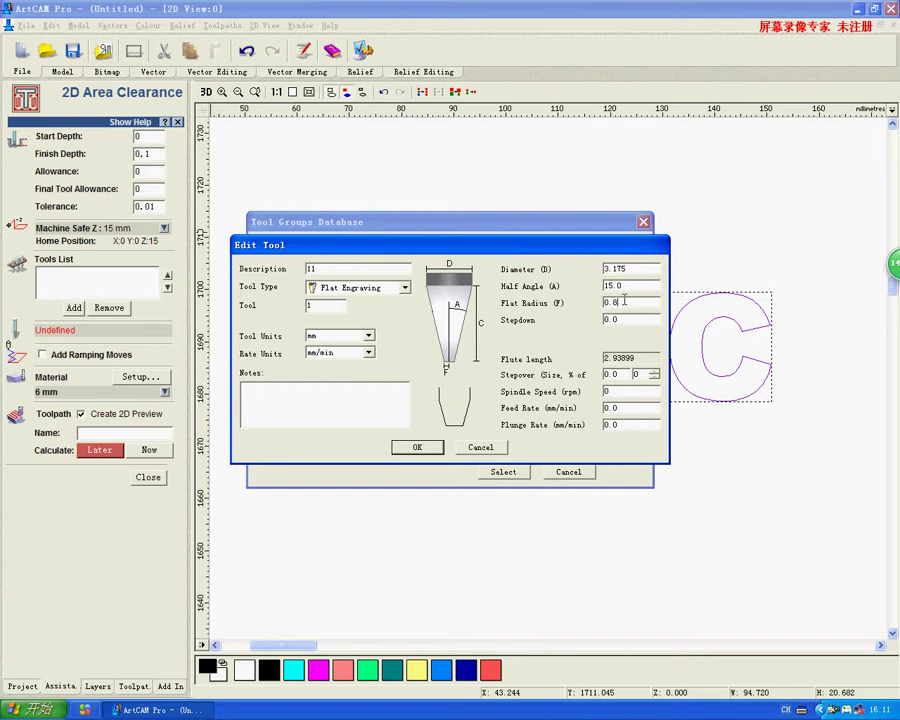
left_click_drag(617, 302, 571, 300)
type("0.4")
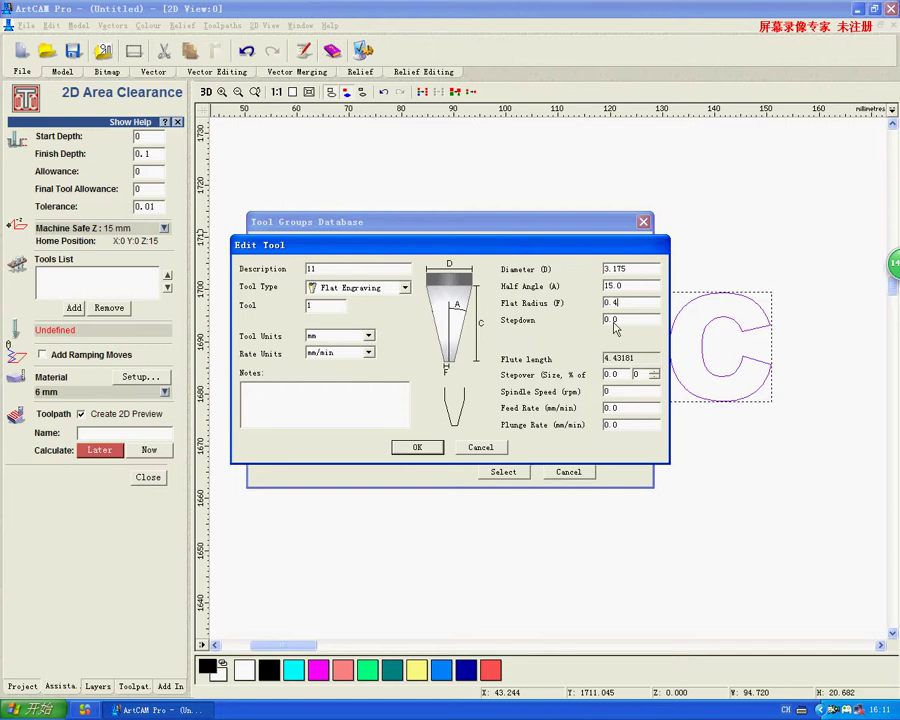
- Set the engraving tool's stepdown to 3 mm and try to save the tool
left_click(620, 320)
left_click_drag(628, 319, 604, 319)
type("4")
key("BackSpace")
type("23")
type("3")
left_click(416, 449)
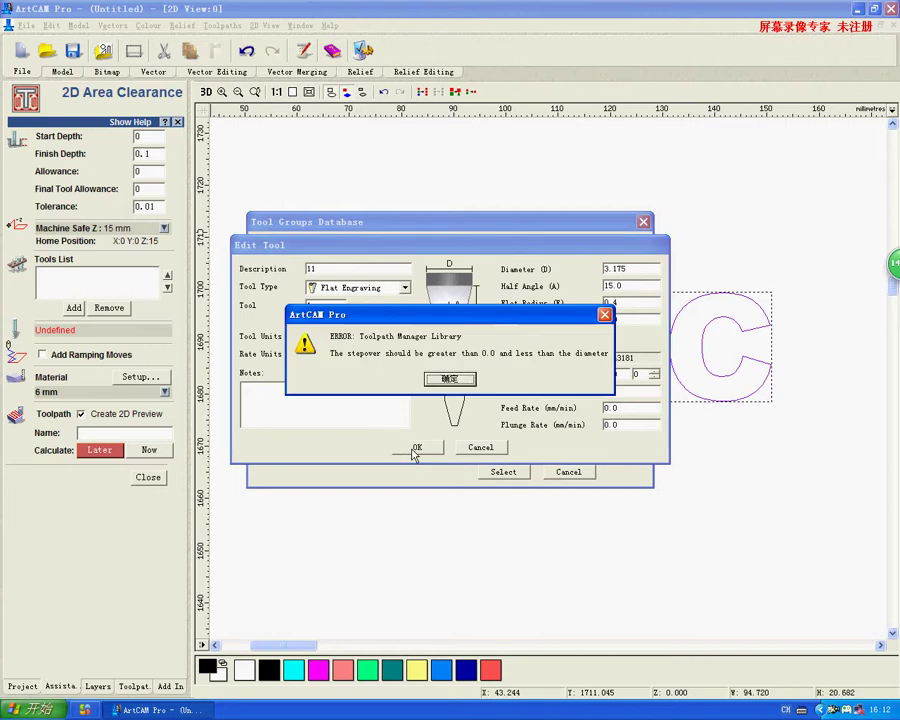
key("Return")
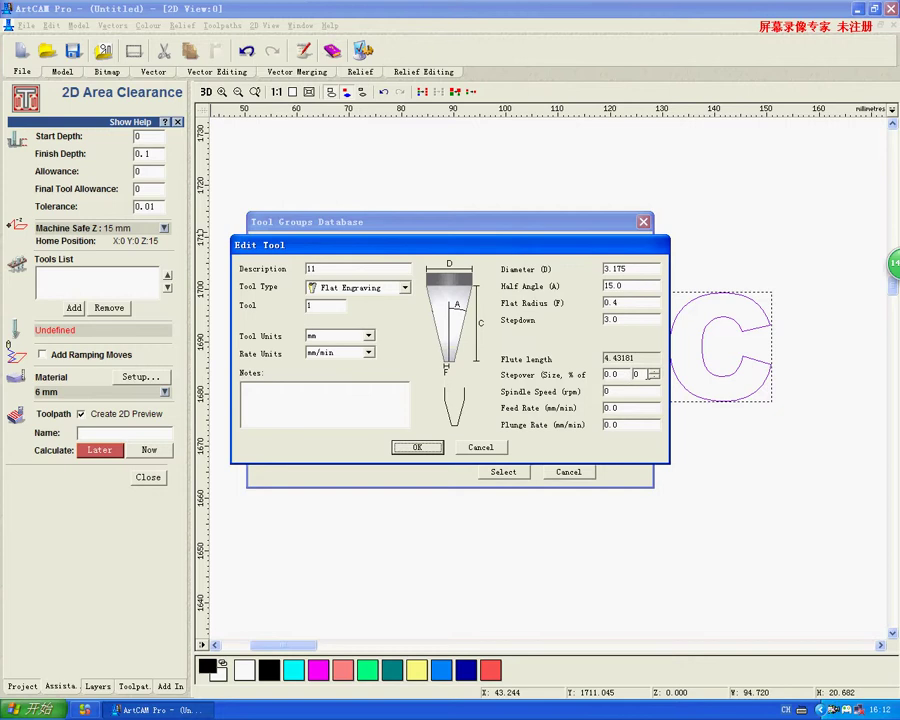
- Give the tool a 50% stepover, 24000 rpm spindle speed and 200 mm/min feed and plunge rates, and save it
double_click(637, 374)
key("BackSpace")
type("50")
key("Tab")
type("24000")
double_click(624, 409)
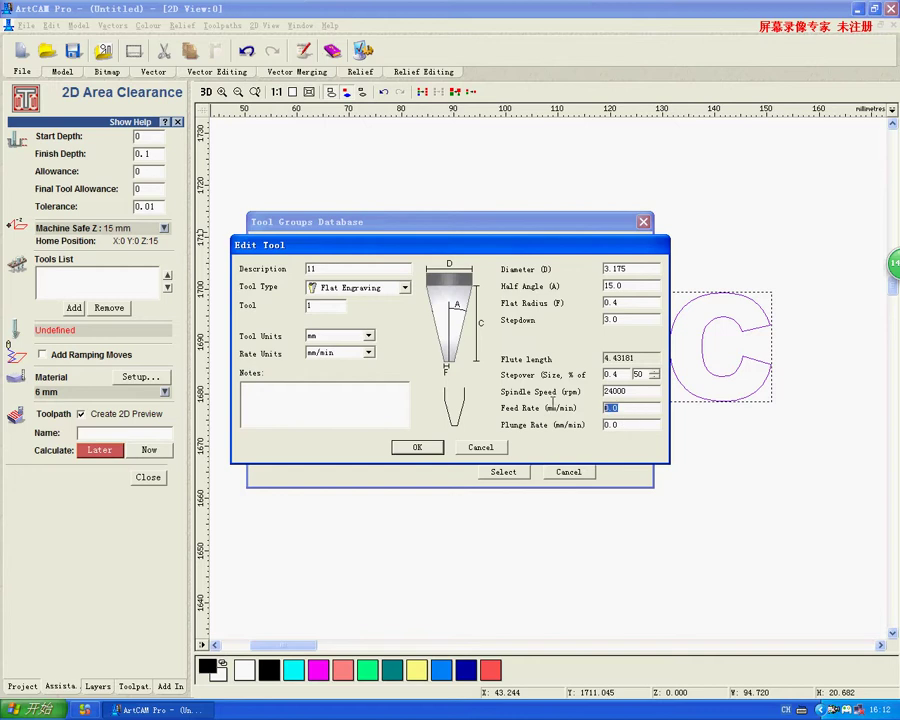
type("200.0")
left_click(629, 426)
double_click(629, 426)
type("200")
left_click(418, 447)
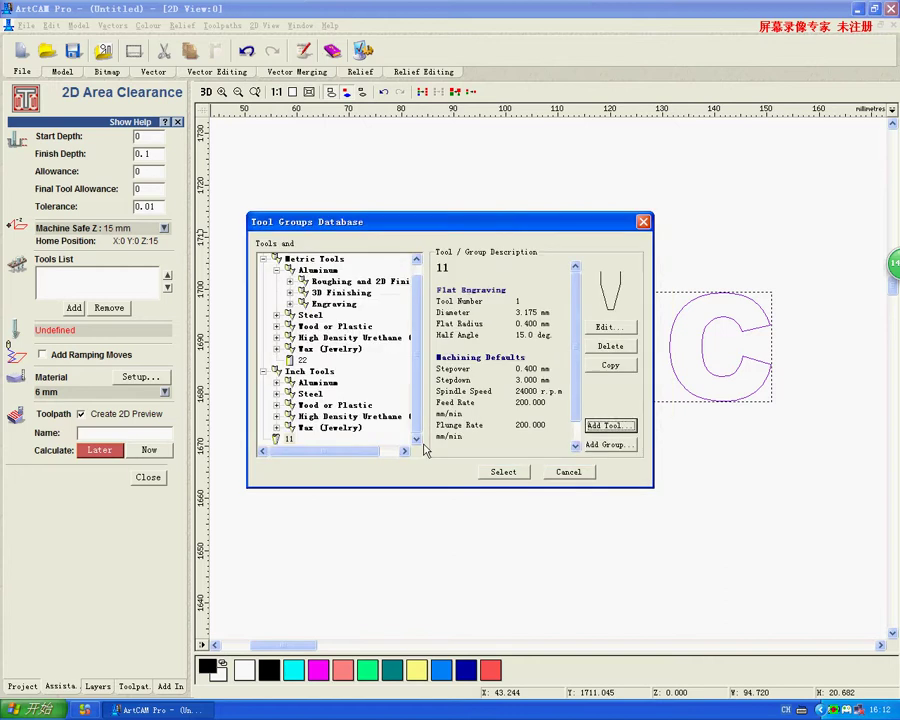
- Add tool 11 to the area clearance and set its clearance strategy to Offset
left_click(505, 473)
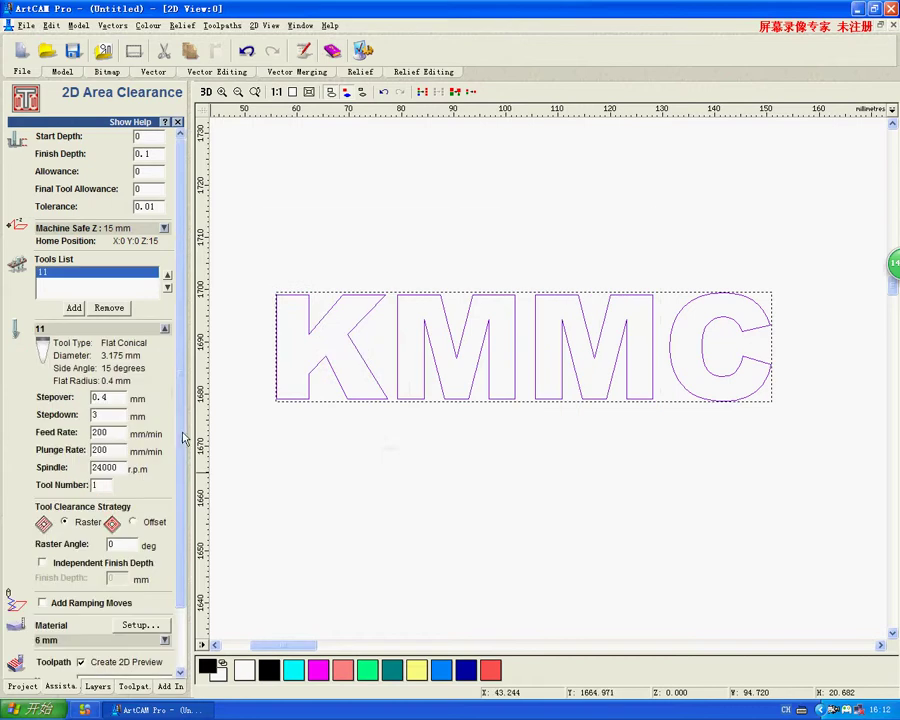
scroll(130, 310, "down", 2)
scroll(183, 490, "down", 1)
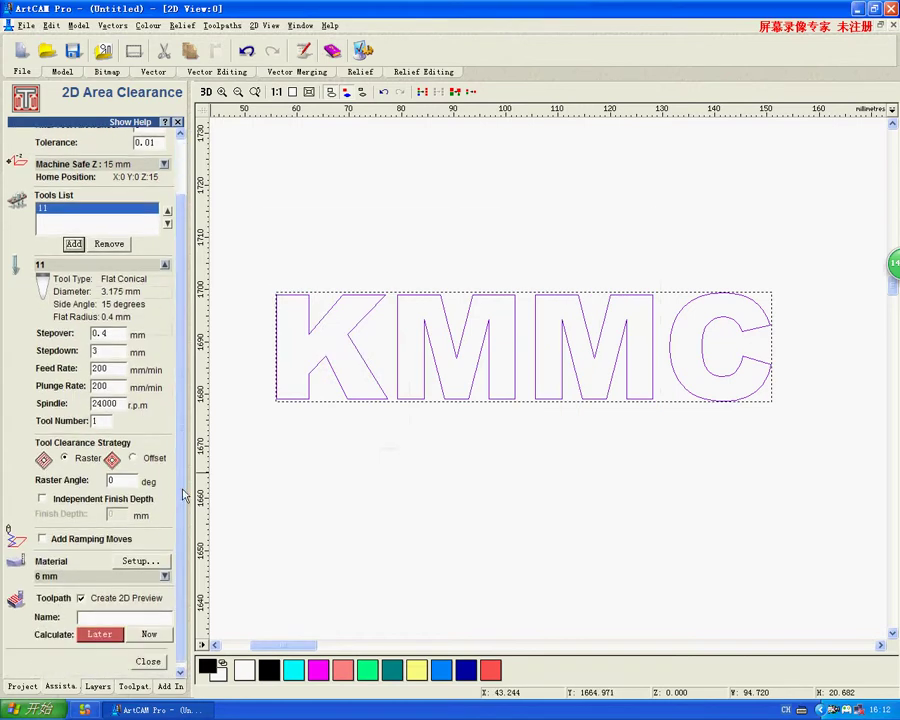
left_click(133, 458)
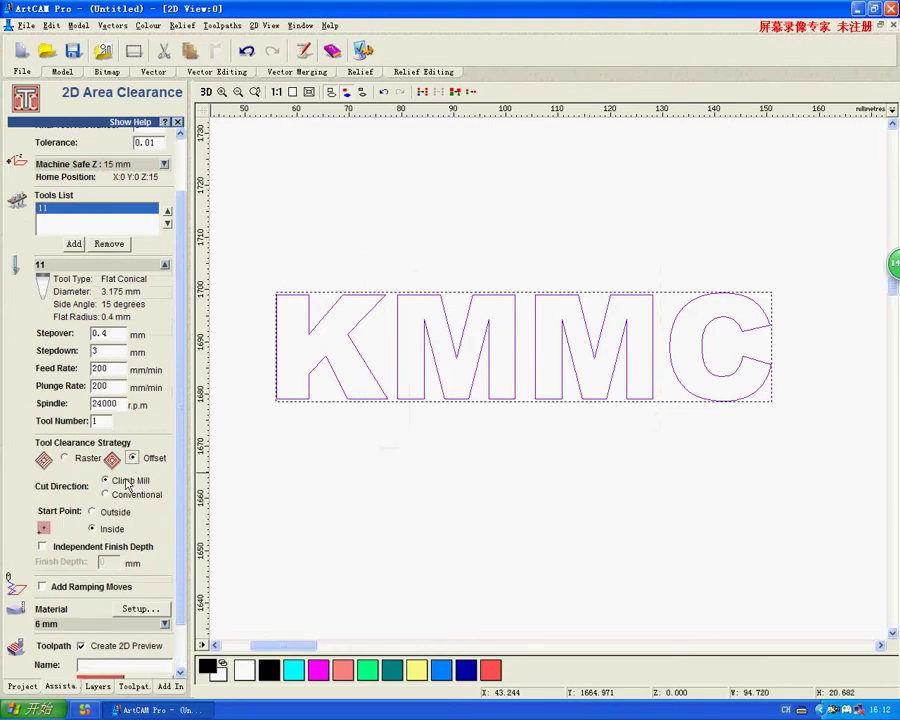
scroll(187, 485, "down", 3)
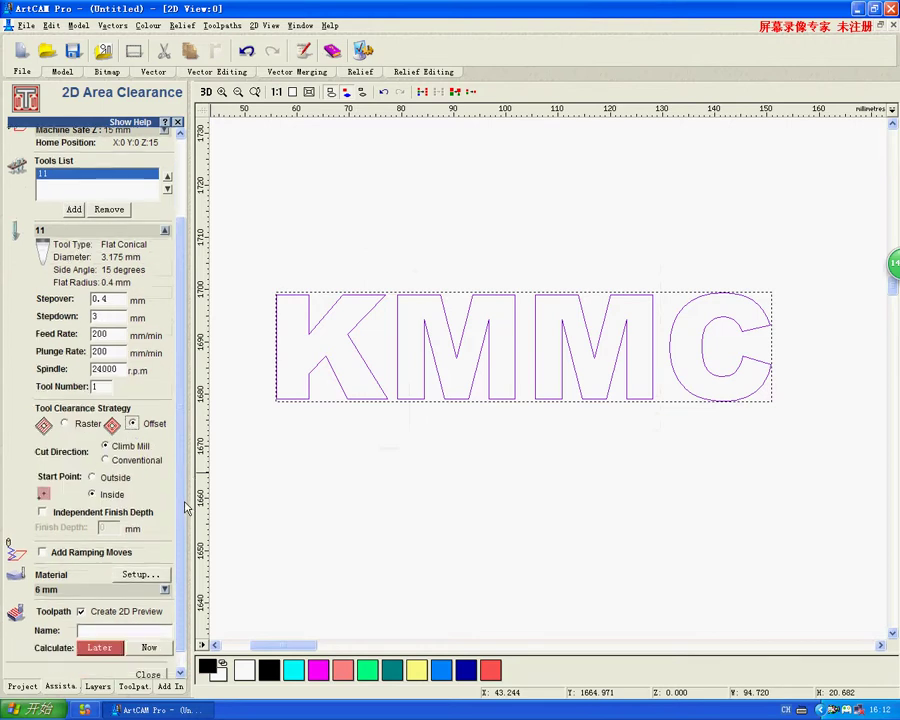
scroll(186, 510, "down", 2)
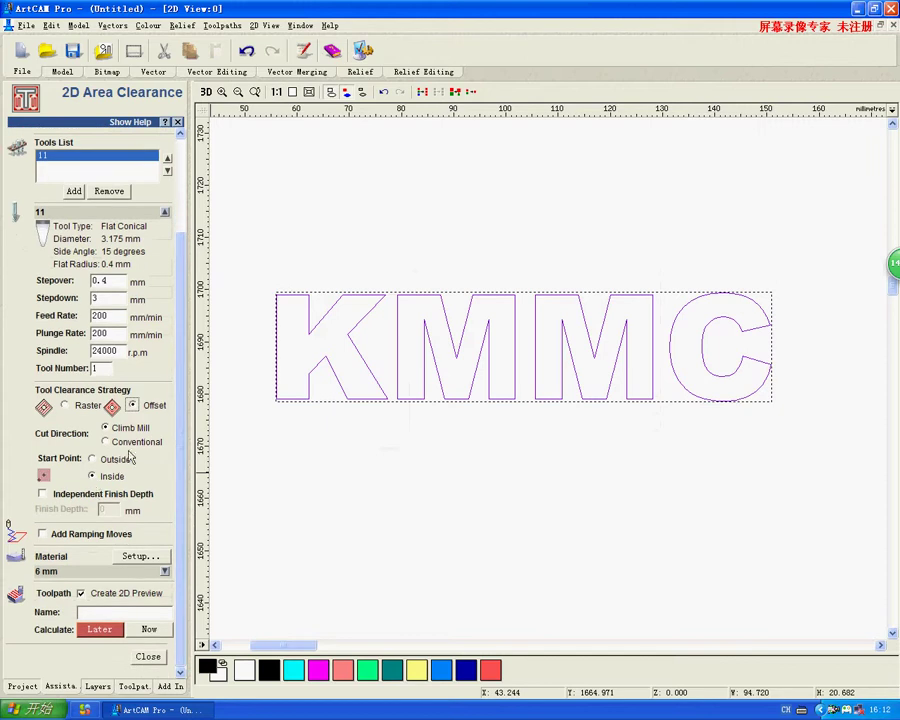
- Calculate the KMMC area clearance toolpath with the Offset strategy, climb mill cut direction and inside start point
left_click(106, 442)
left_click(106, 428)
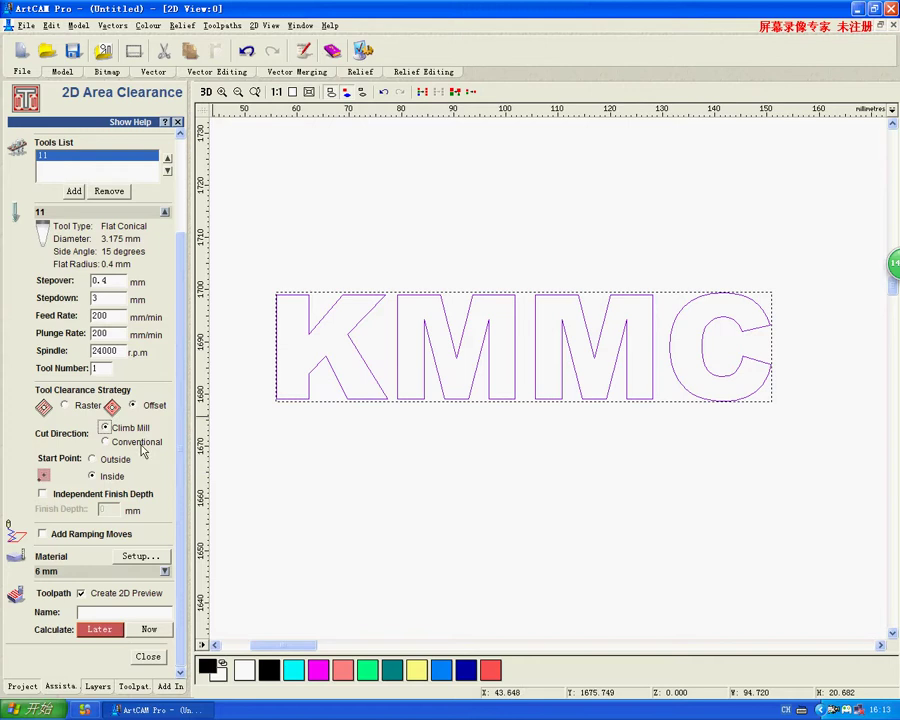
left_click(64, 406)
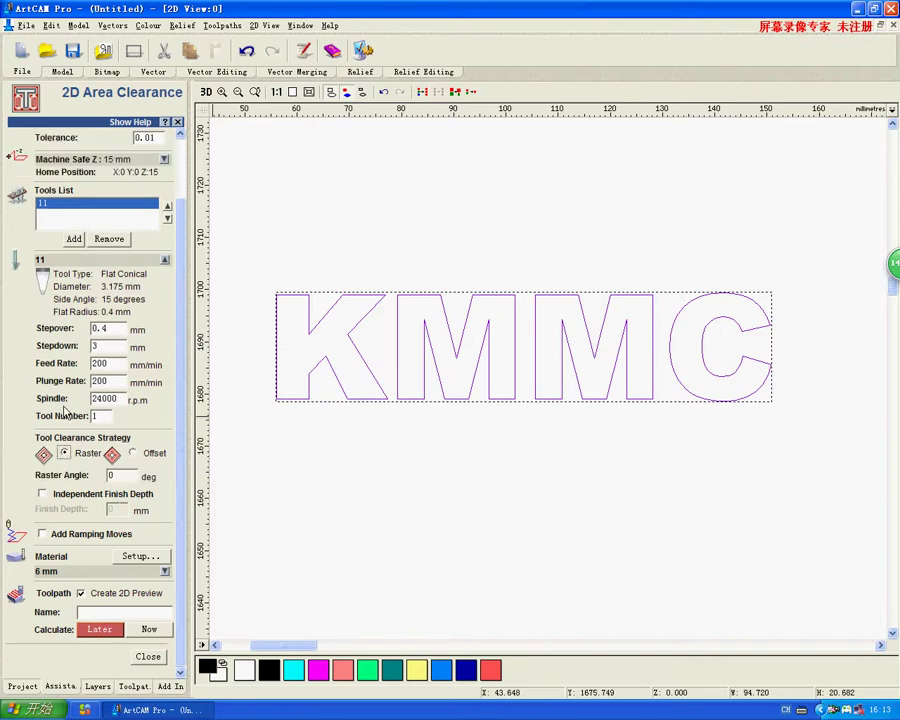
left_click(133, 453)
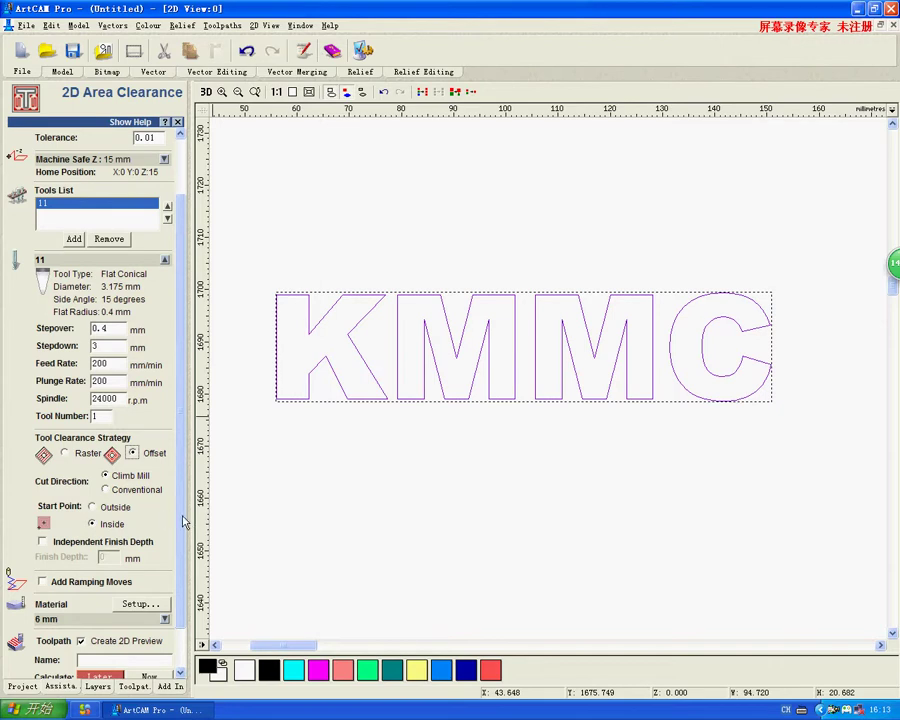
scroll(183, 521, "down", 2)
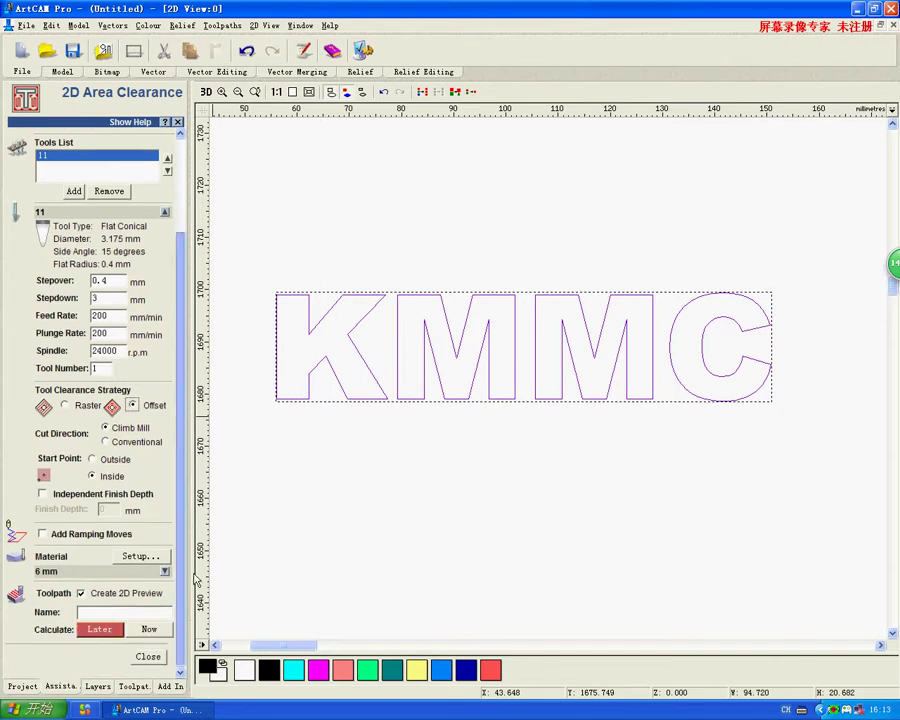
left_click(149, 629)
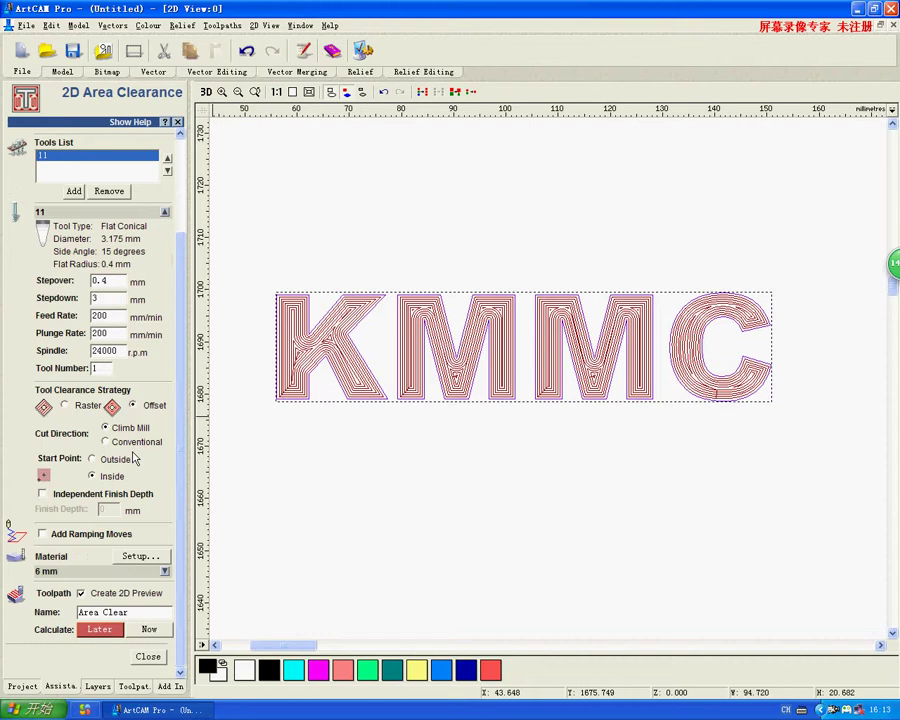
- Switch the area clearance strategy to Raster with a 0 degree angle and recalculate the toolpath
left_click(84, 405)
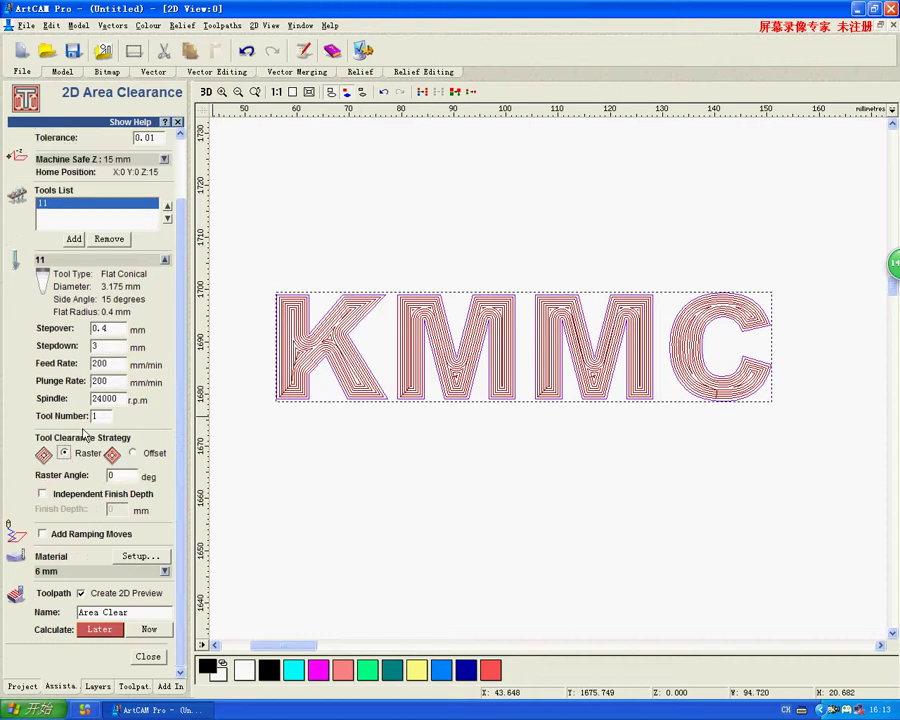
left_click(150, 629)
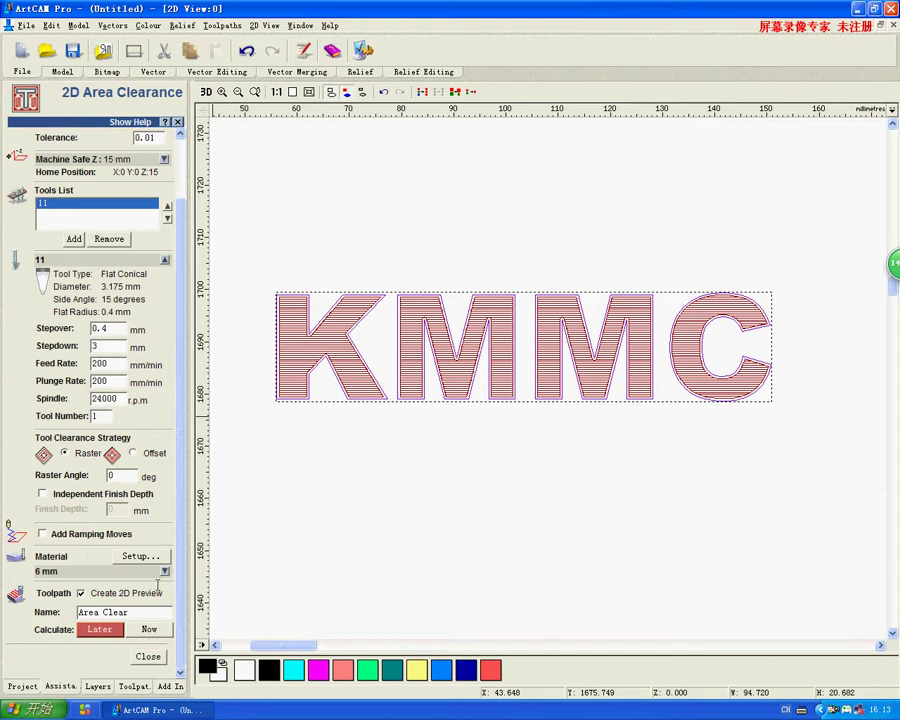
left_click(133, 453)
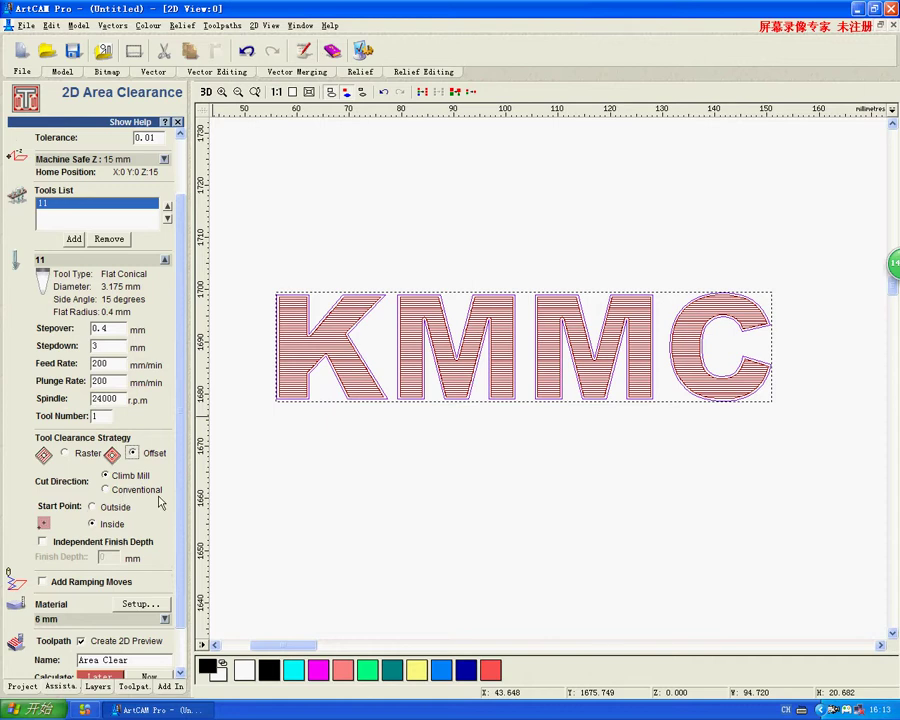
scroll(142, 490, "down", 2)
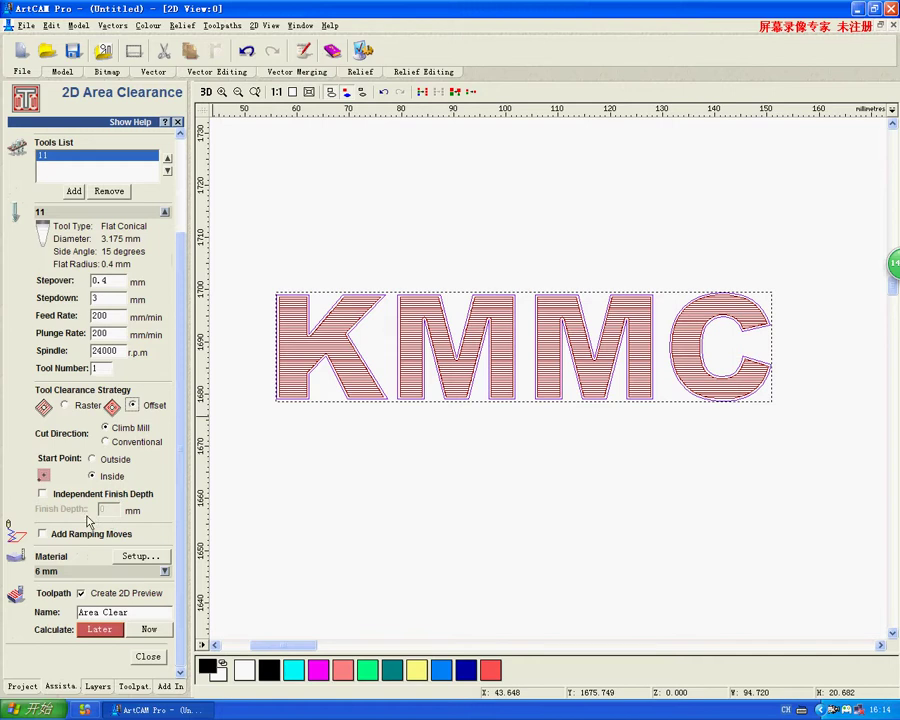
left_click(67, 406)
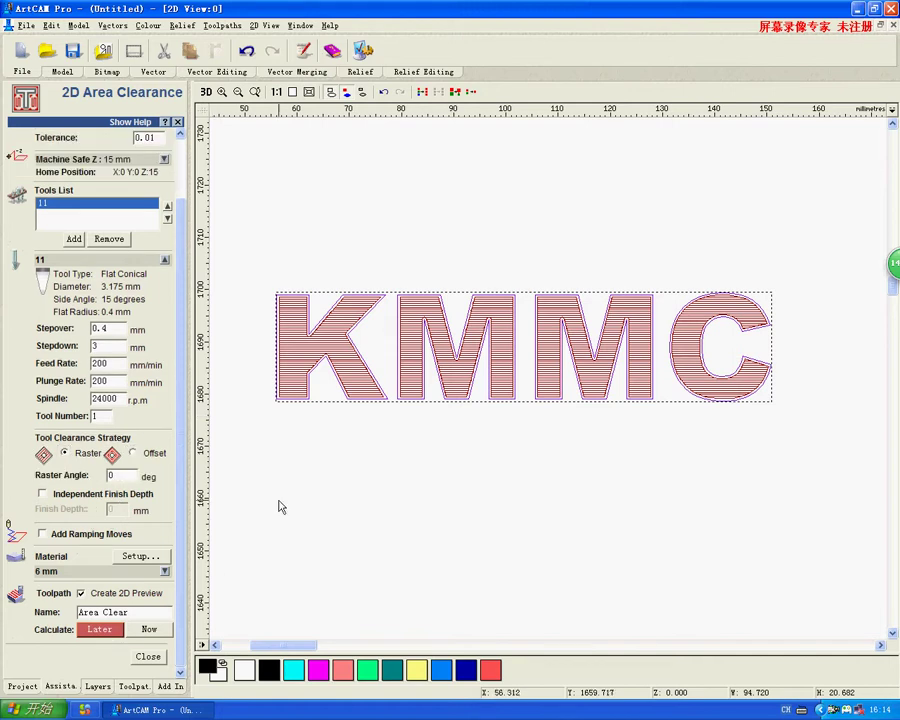
- Deselect the text and save the Area Clear toolpath to the desktop as KMMC in Model Master (*.mmg) format
left_click(310, 531)
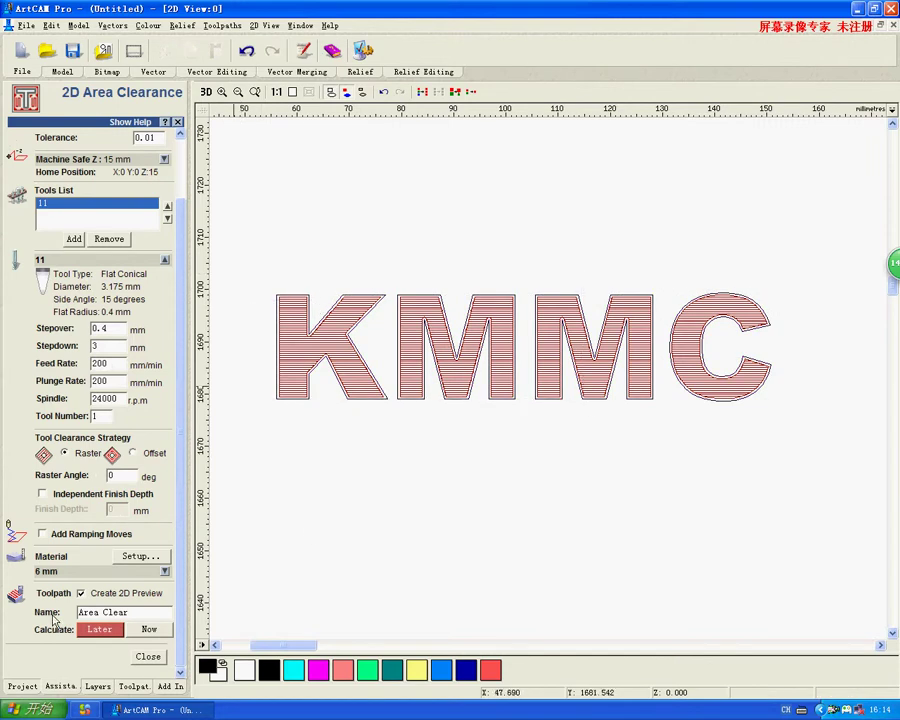
left_click(97, 687)
left_click(133, 687)
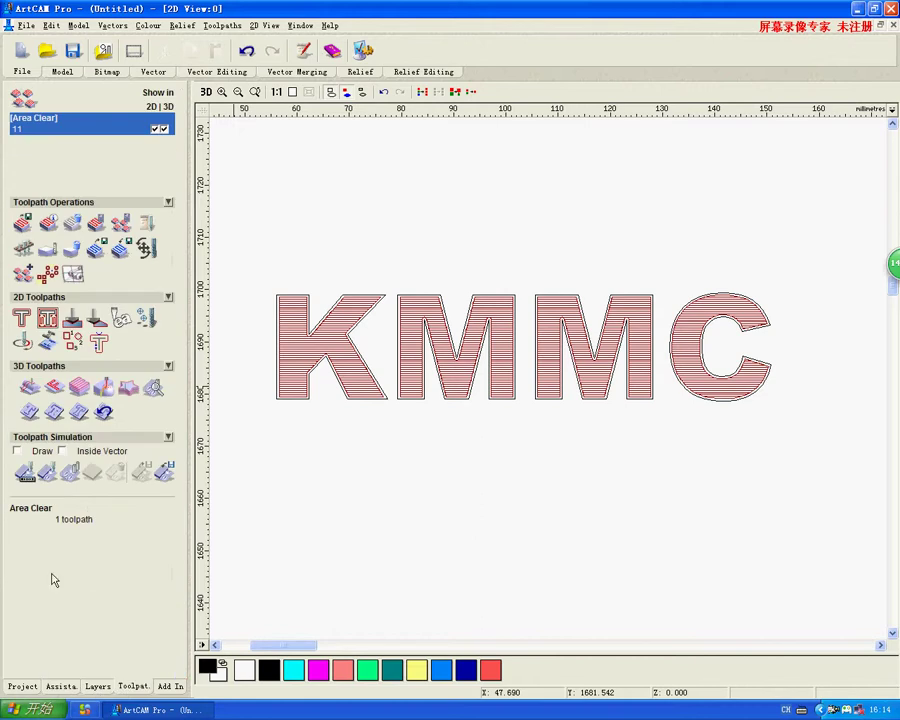
left_click(22, 222)
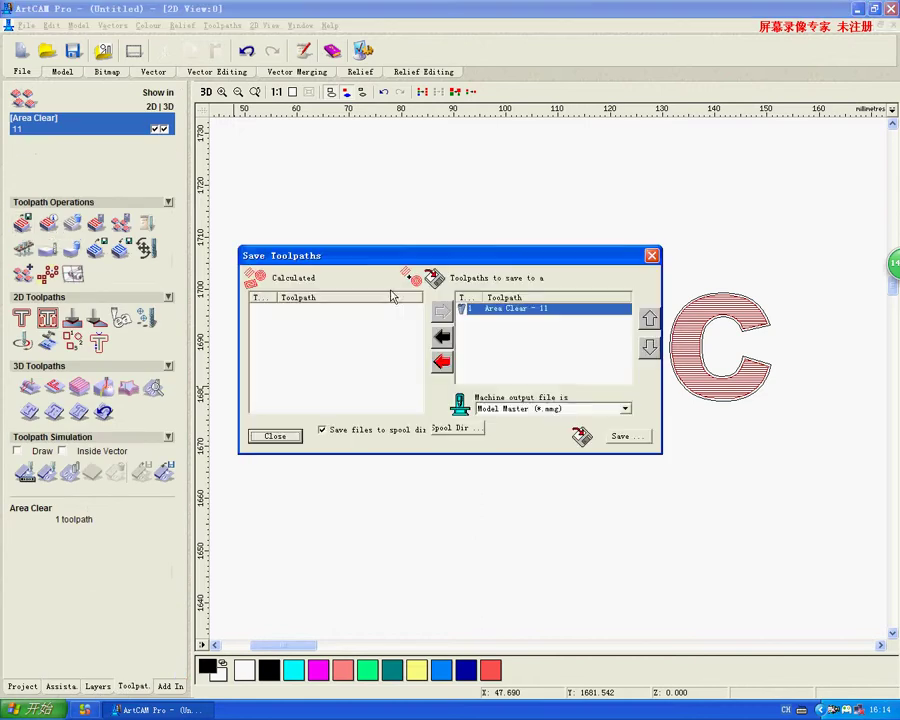
left_click(628, 437)
type("x")
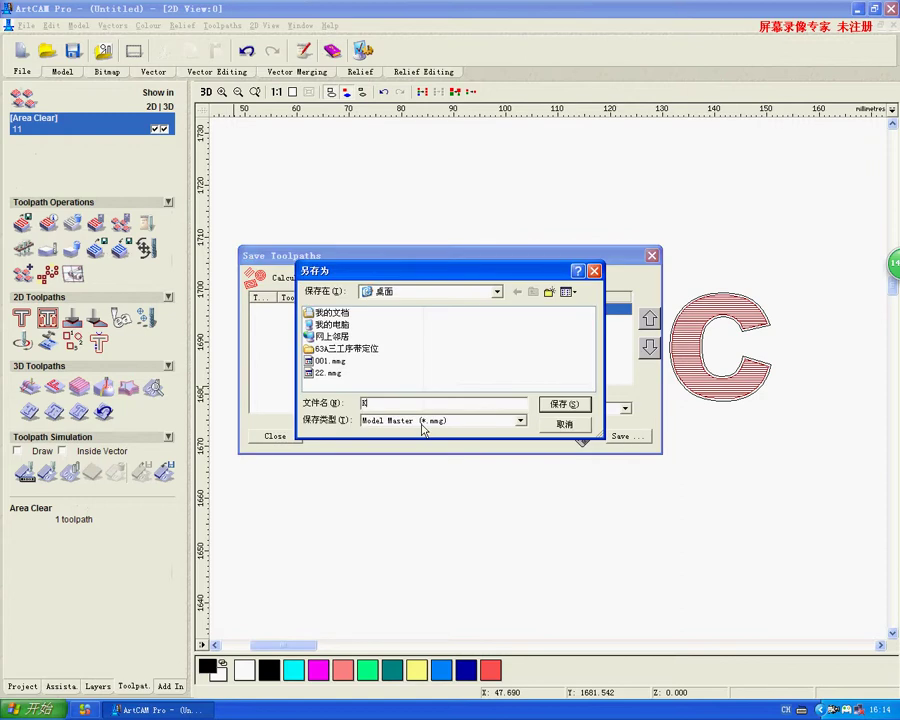
type("mm")
key("Return")
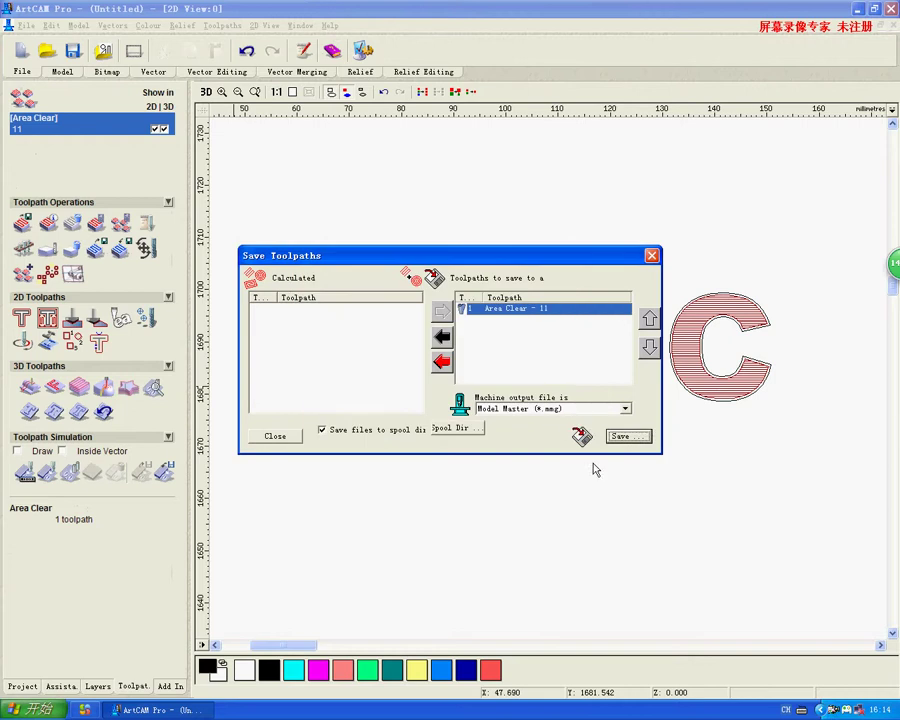
left_click(651, 256)
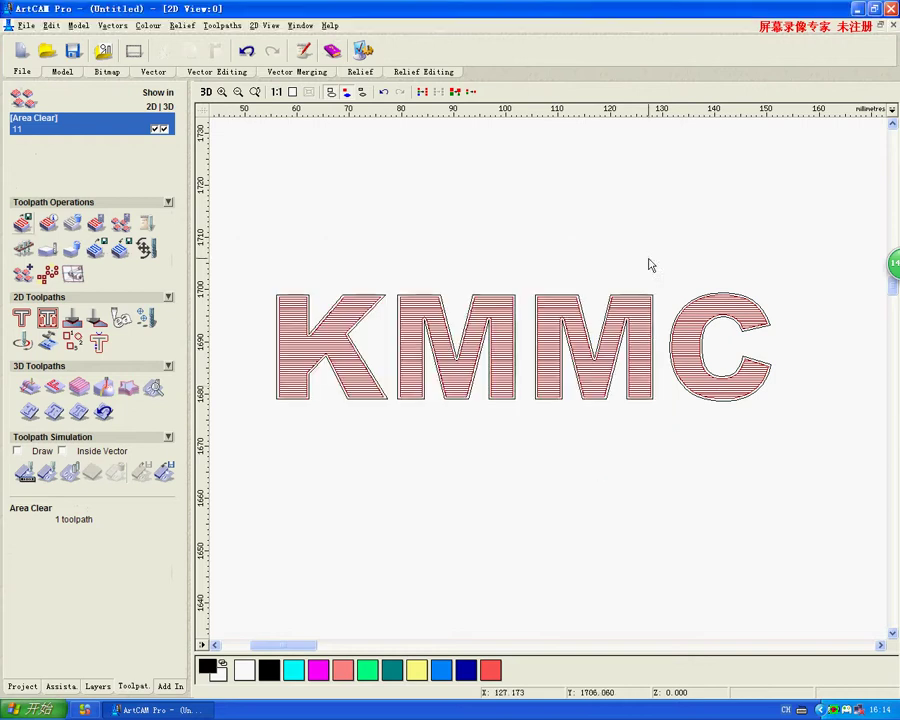
- Minimize the program and check the KMMC.mmg file on the desktop
left_click(860, 8)
left_click(192, 652)
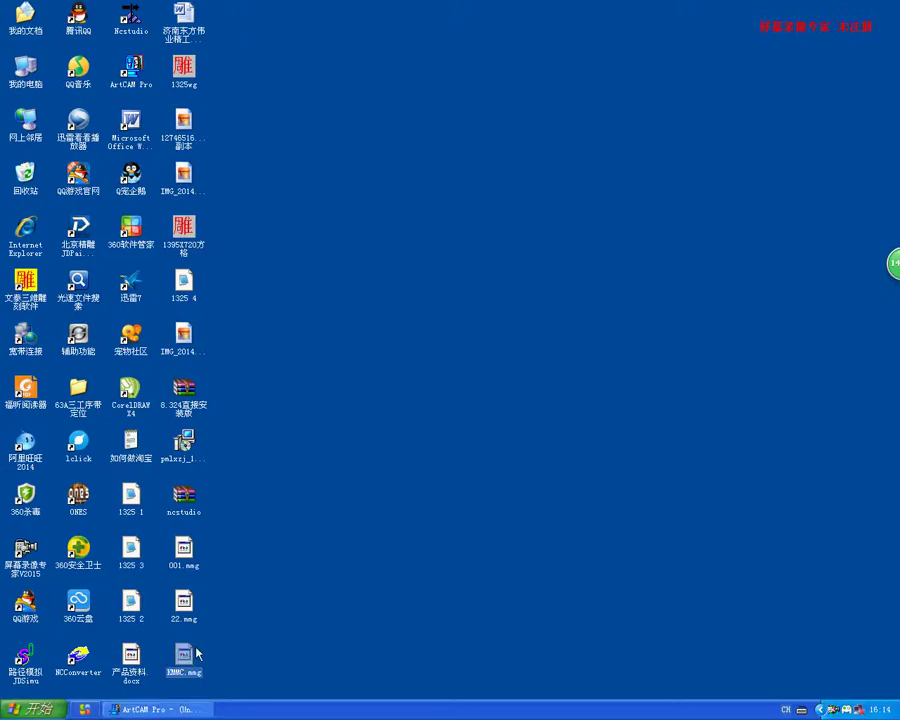
left_click_drag(267, 668, 301, 576)
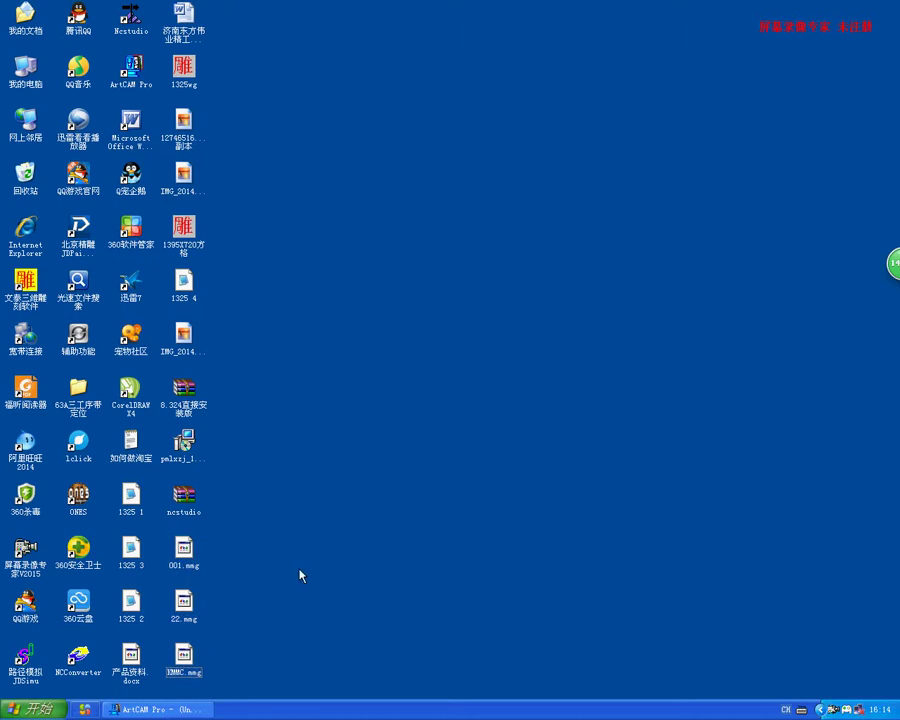